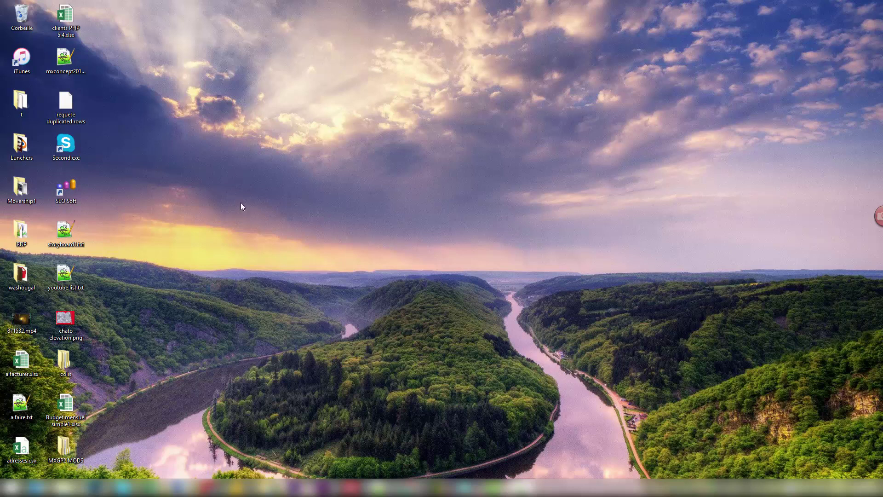
Step: Open the Lunchers desktop folder, snapped left, and bring up the MXGP2 shortcut's context menu
{"action": "double_click", "coordinate": [21, 145]}
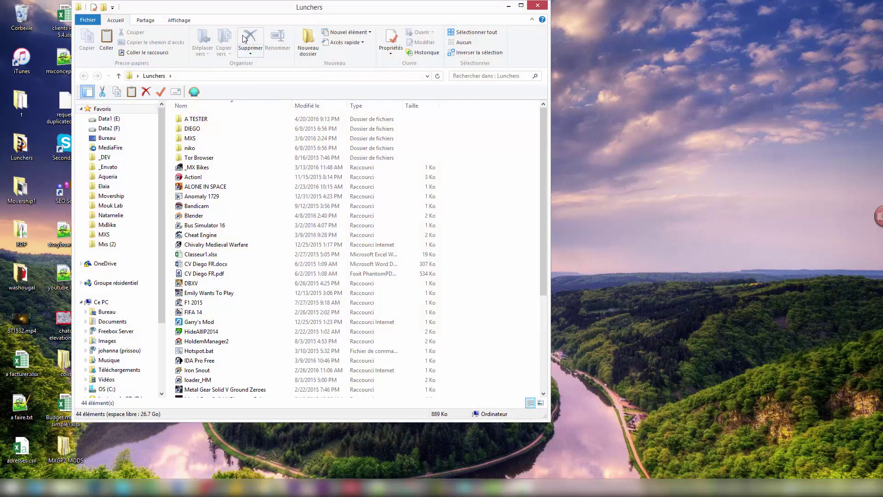
{"action": "key", "text": "super+Left"}
{"action": "left_click", "coordinate": [154, 254]}
{"action": "scroll", "coordinate": [153, 257], "scroll_direction": "down", "scroll_amount": 3}
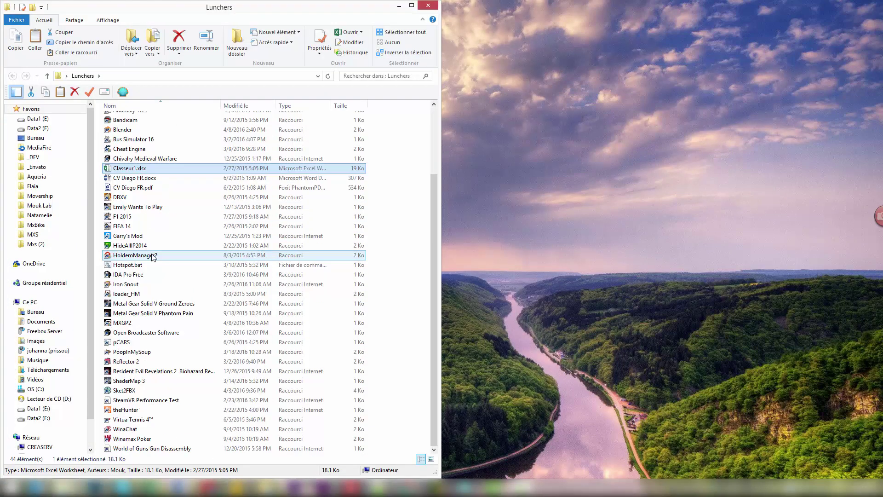
{"action": "left_click", "coordinate": [138, 312]}
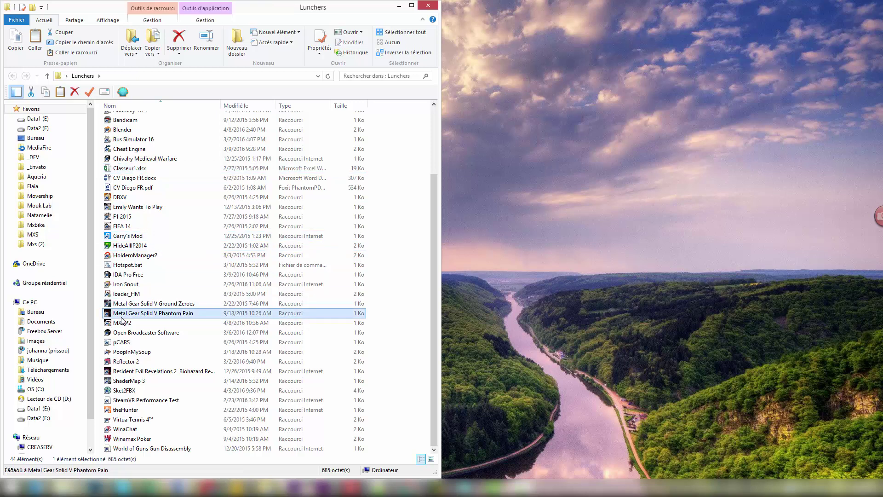
{"action": "left_click", "coordinate": [128, 324]}
{"action": "right_click", "coordinate": [129, 325]}
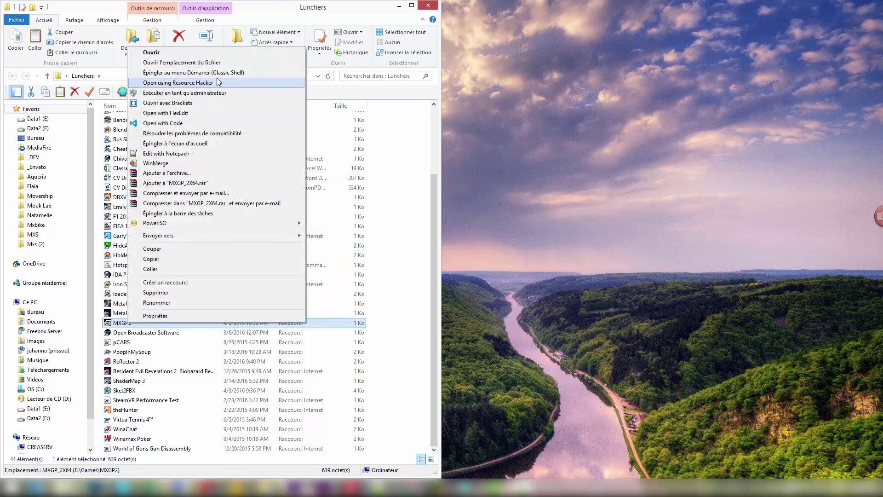
{"action": "left_click", "coordinate": [202, 62]}
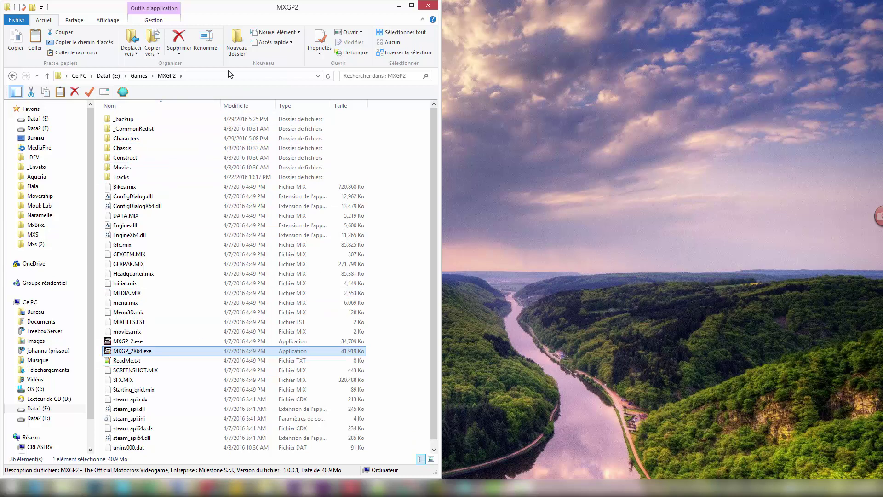
{"action": "left_click", "coordinate": [124, 119]}
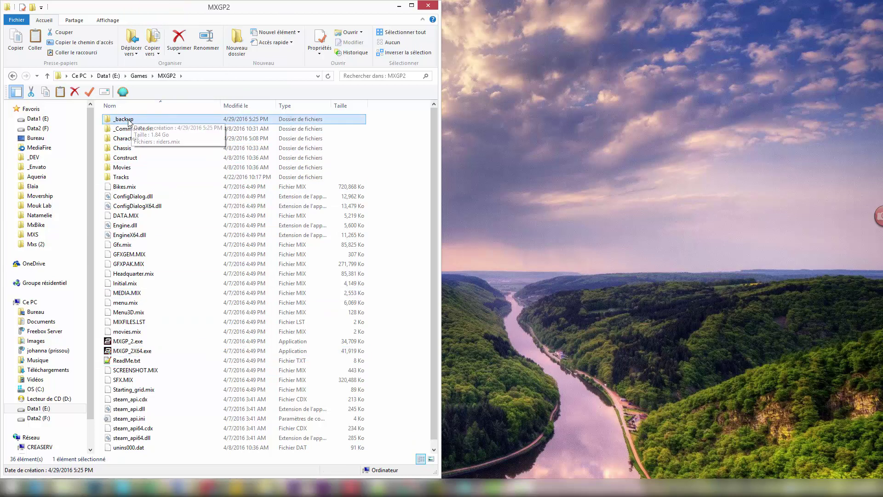
{"action": "left_click", "coordinate": [236, 51]}
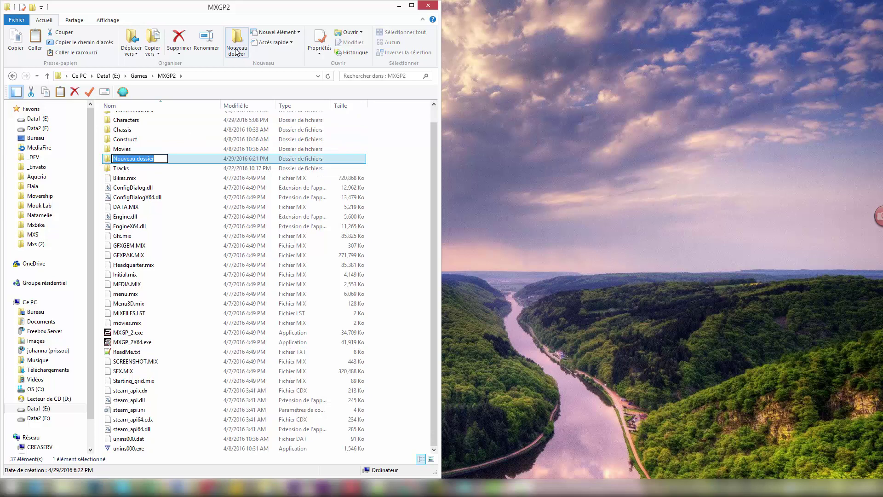
{"action": "left_click", "coordinate": [184, 158]}
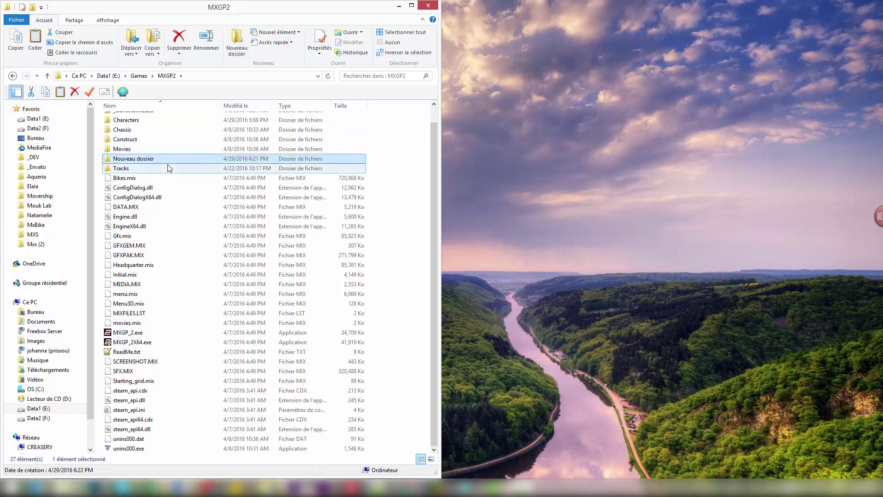
{"action": "key", "text": "Delete"}
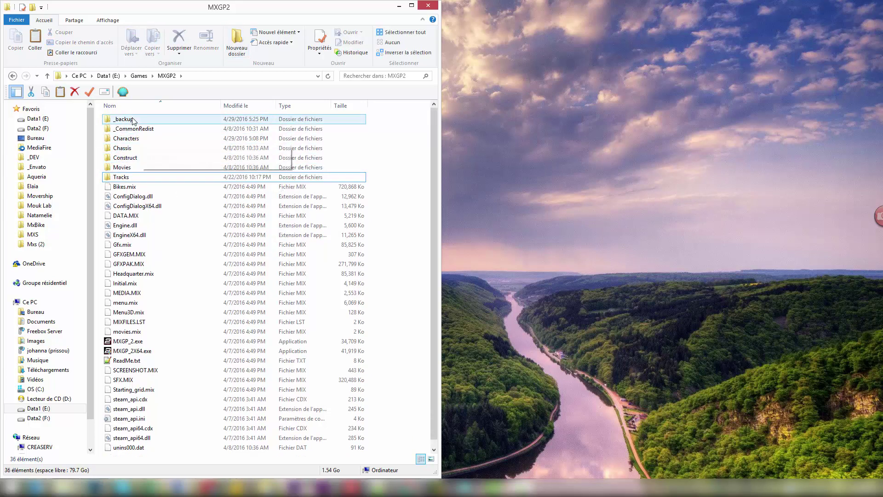
{"action": "left_click", "coordinate": [123, 120]}
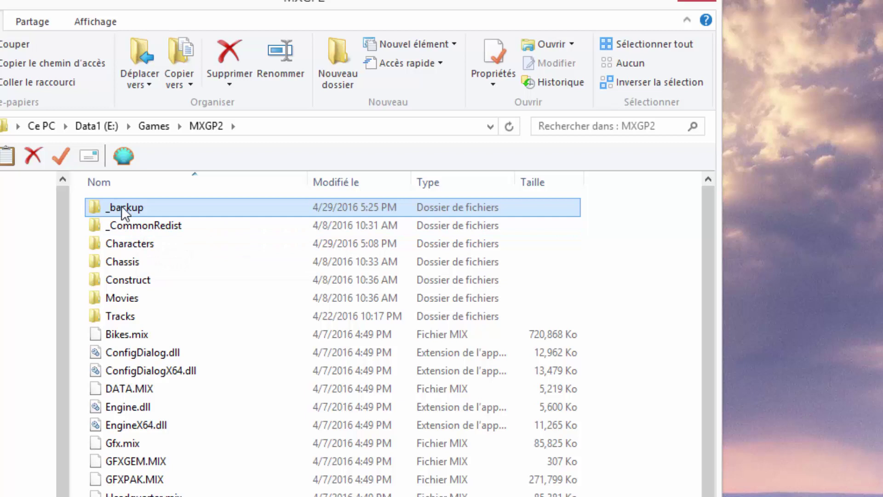
Step: Check the riders.mix copy kept in the _backup folder
{"action": "double_click", "coordinate": [153, 209]}
{"action": "left_click", "coordinate": [208, 126]}
{"action": "double_click", "coordinate": [138, 205]}
{"action": "left_click", "coordinate": [125, 208]}
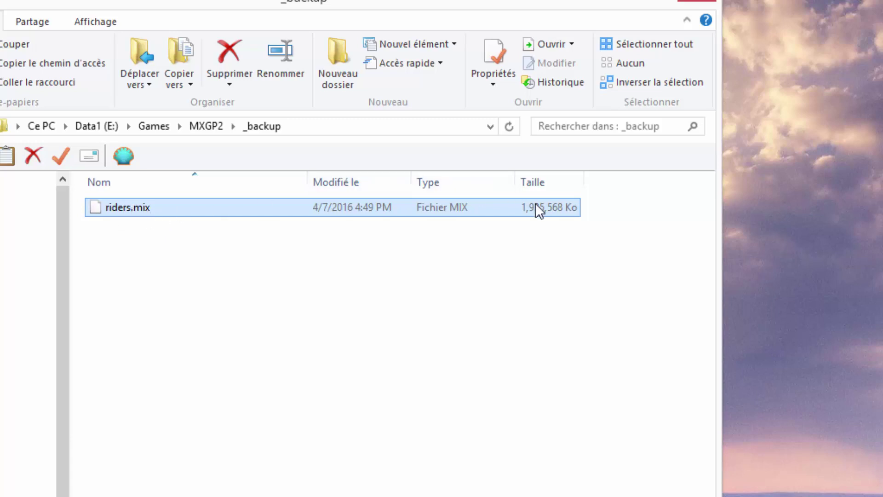
Step: Return to the MXGP2 folder and select the Characters folder
{"action": "left_click", "coordinate": [202, 126]}
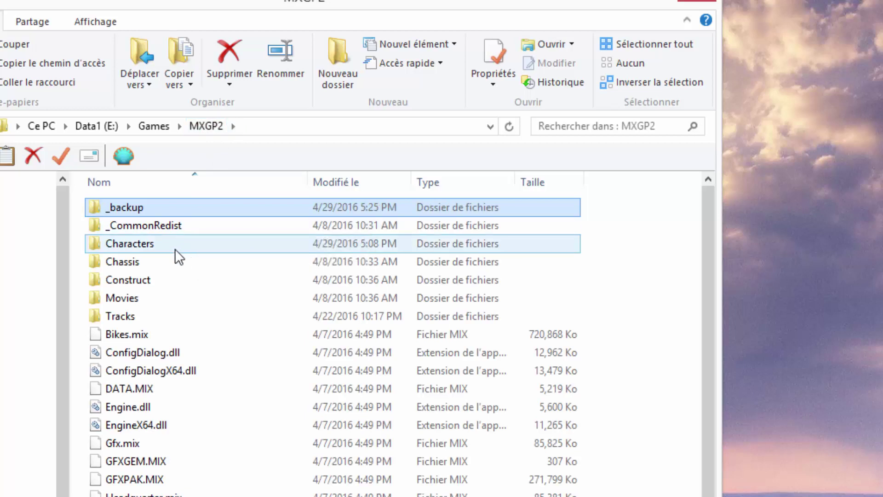
{"action": "mouse_move", "coordinate": [174, 249]}
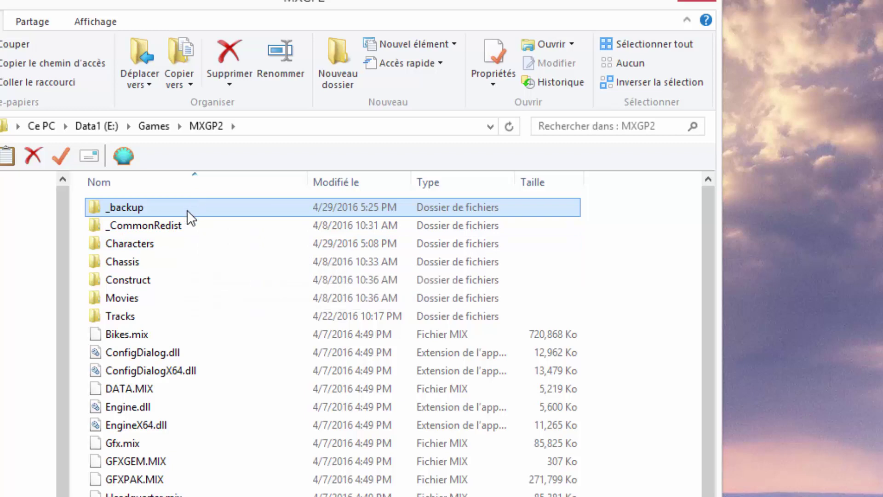
{"action": "left_click", "coordinate": [181, 242], "text": "ctrl"}
{"action": "left_click", "coordinate": [180, 242]}
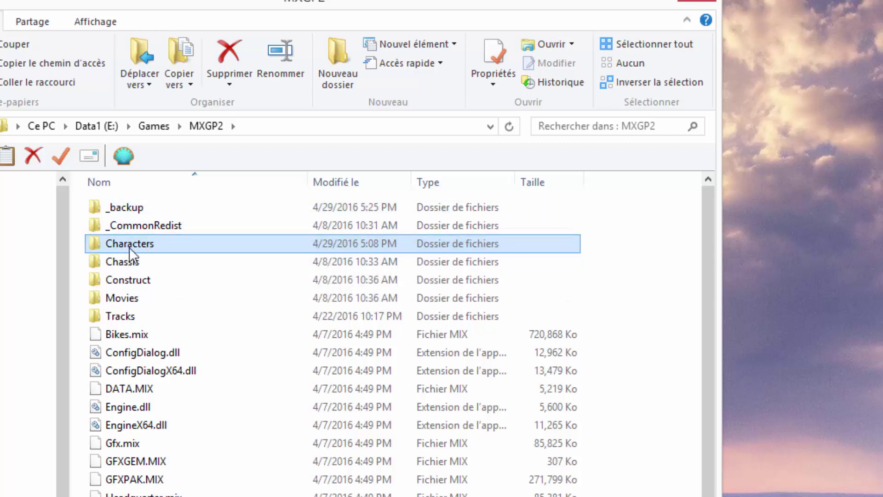
Step: Open the Characters folder and inspect riders.mix's context menu
{"action": "double_click", "coordinate": [175, 244]}
{"action": "left_click", "coordinate": [145, 263]}
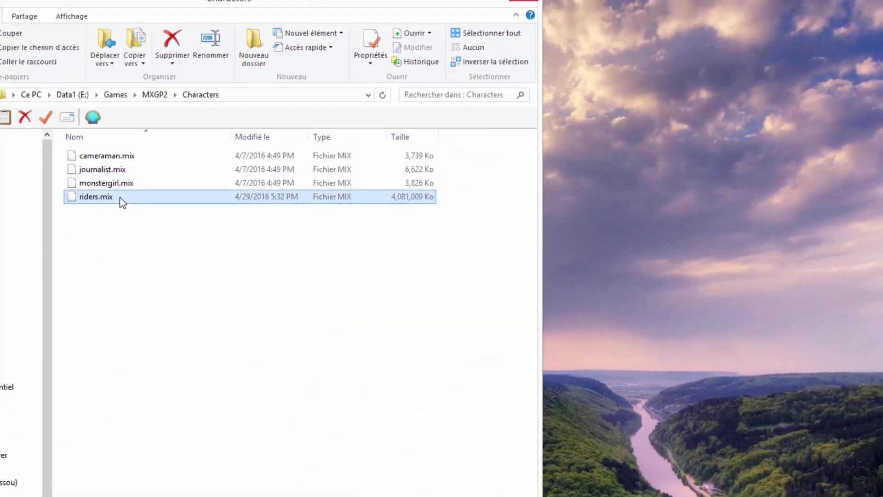
{"action": "right_click", "coordinate": [105, 198]}
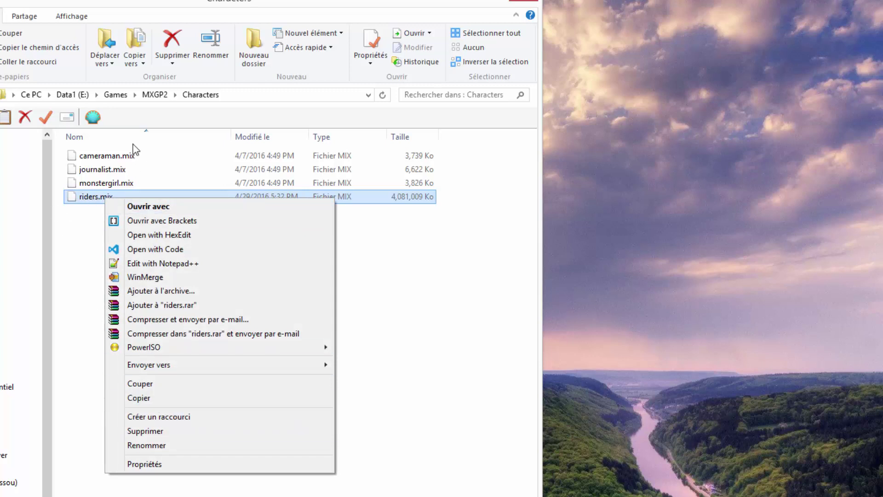
Step: Peek into the _backup folder, then return to the MXGP2 folder
{"action": "left_click", "coordinate": [155, 95]}
{"action": "double_click", "coordinate": [92, 155]}
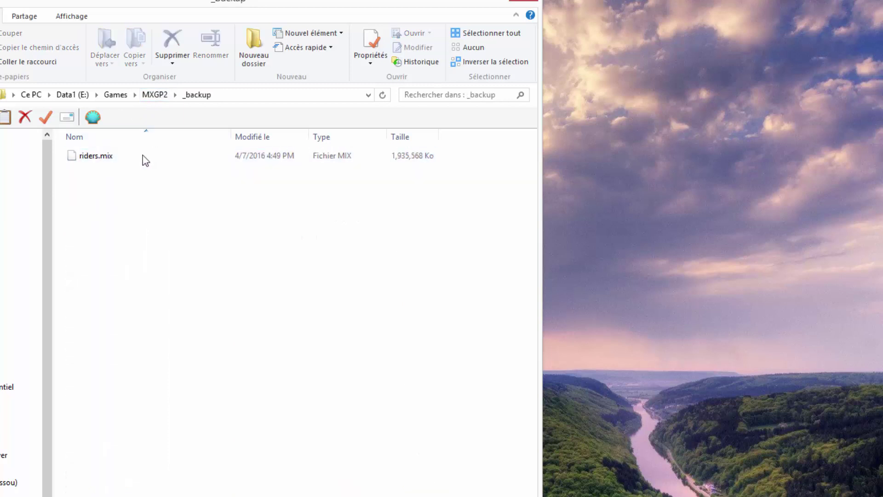
{"action": "key", "text": "BackSpace"}
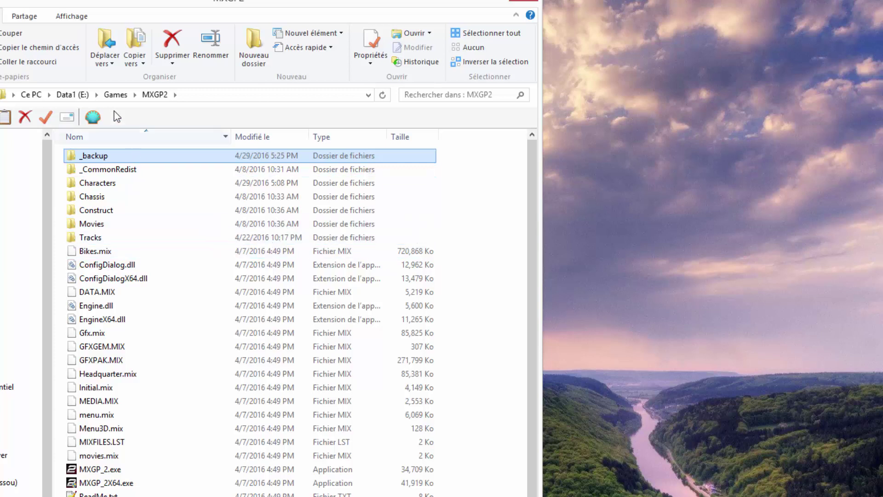
Step: Launch Mixfile ReMixer.exe from Games\Mixfile_ReMixer_v0_1_6
{"action": "left_click", "coordinate": [109, 97]}
{"action": "left_click", "coordinate": [98, 158]}
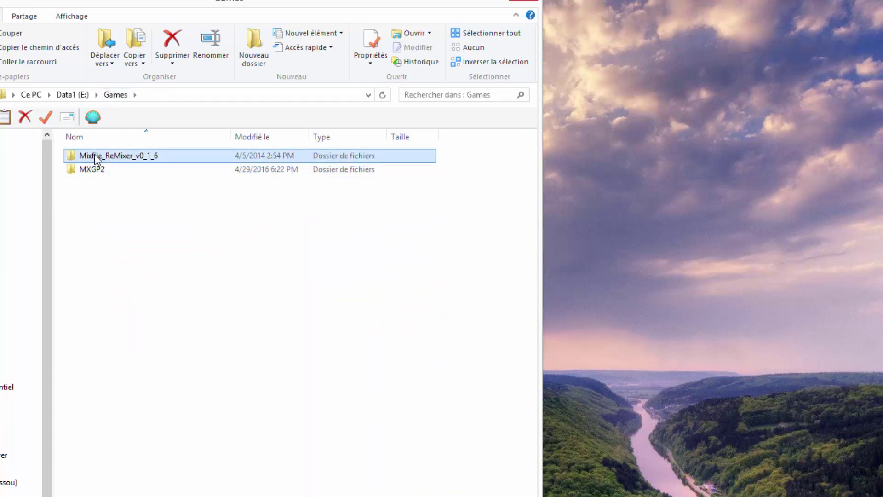
{"action": "double_click", "coordinate": [127, 158]}
{"action": "key", "text": "BackSpace"}
{"action": "double_click", "coordinate": [133, 155]}
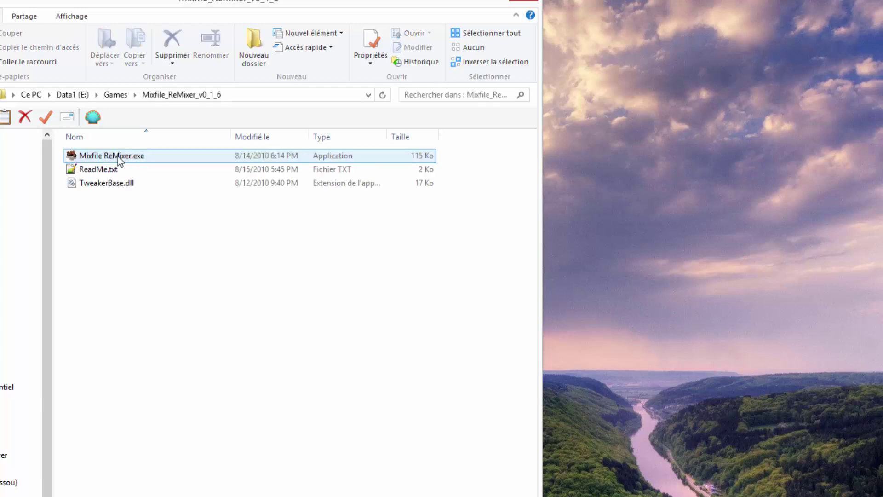
{"action": "double_click", "coordinate": [119, 160]}
Step: Place the ReMixer window beside Explorer, which shows the Games folder
{"action": "left_click_drag", "start_coordinate": [207, 16], "coordinate": [680, 37]}
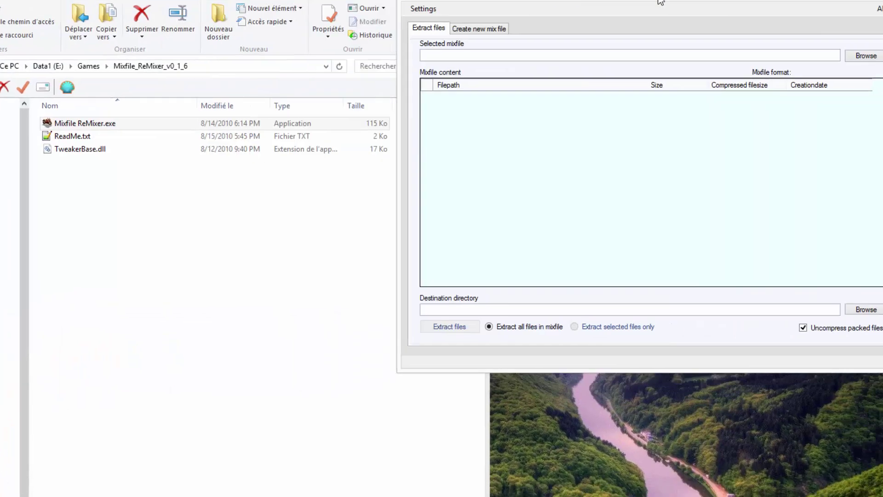
{"action": "left_click", "coordinate": [69, 47]}
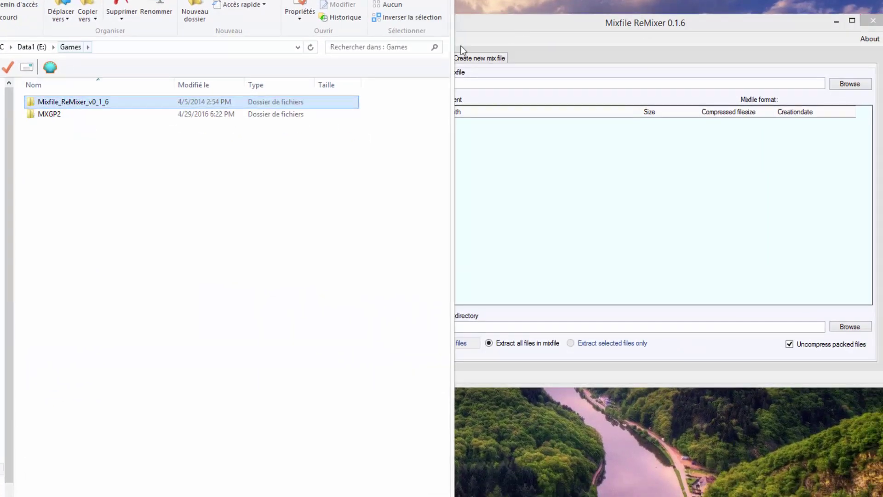
{"action": "left_click_drag", "start_coordinate": [528, 28], "coordinate": [610, 6]}
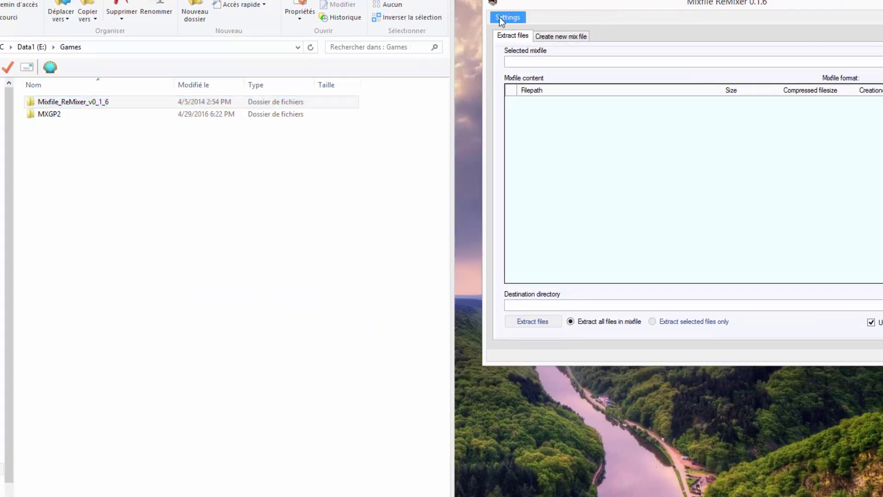
Step: Compare ReMixer's new-mix-file and extraction pages, ending on Extract files
{"action": "left_click", "coordinate": [562, 39]}
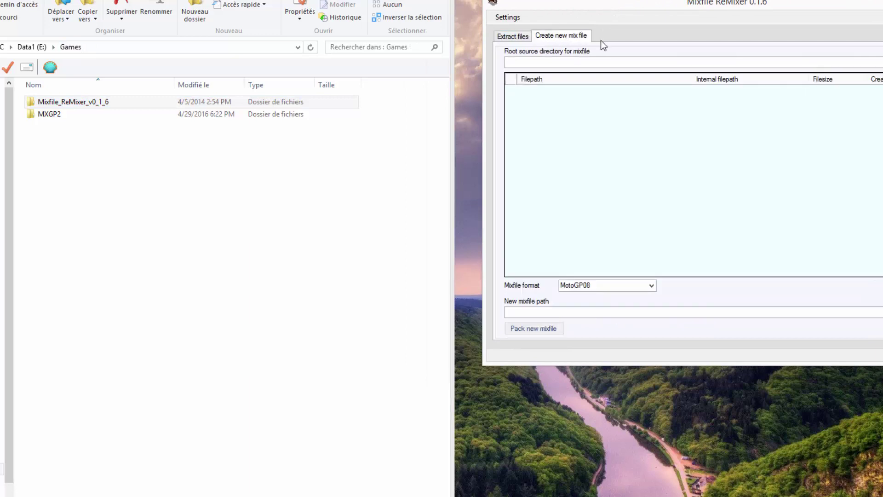
{"action": "left_click", "coordinate": [514, 38]}
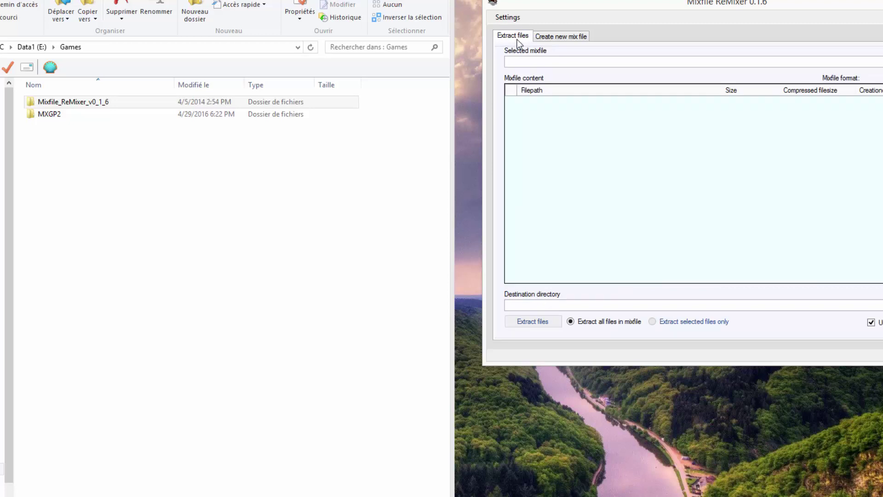
{"action": "left_click", "coordinate": [553, 37]}
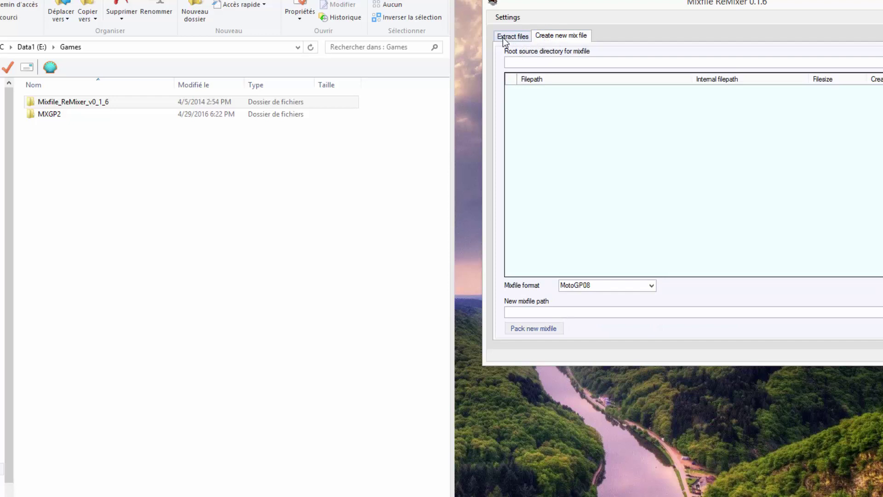
{"action": "left_click", "coordinate": [528, 37]}
{"action": "left_click", "coordinate": [554, 33]}
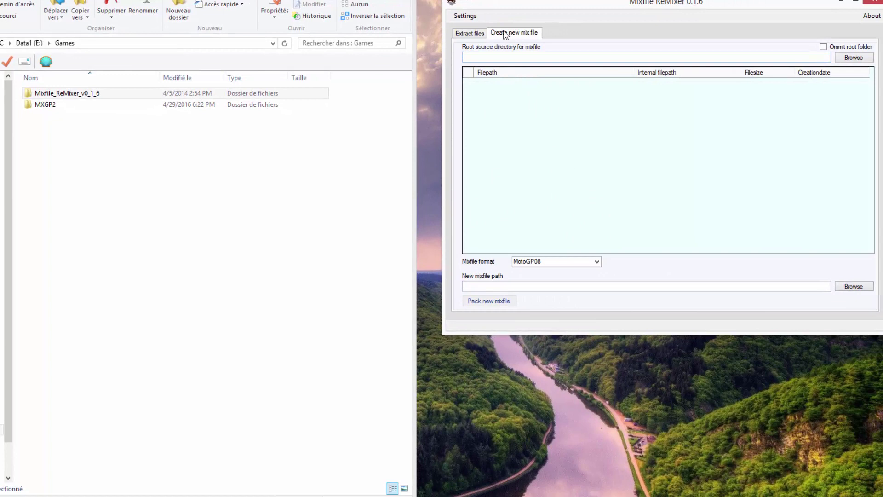
{"action": "left_click", "coordinate": [464, 36]}
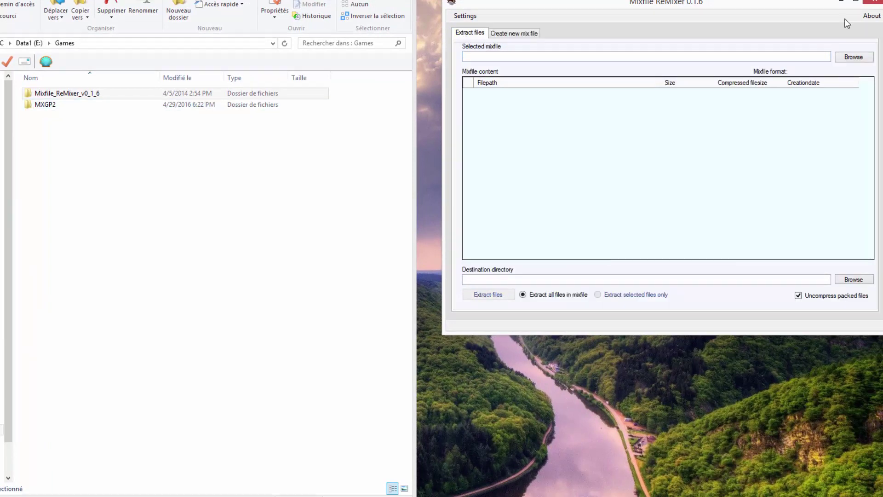
Step: In the Ouvrir dialog, paste E:\Games\MXGP2 and open its Characters folder
{"action": "left_click", "coordinate": [852, 58]}
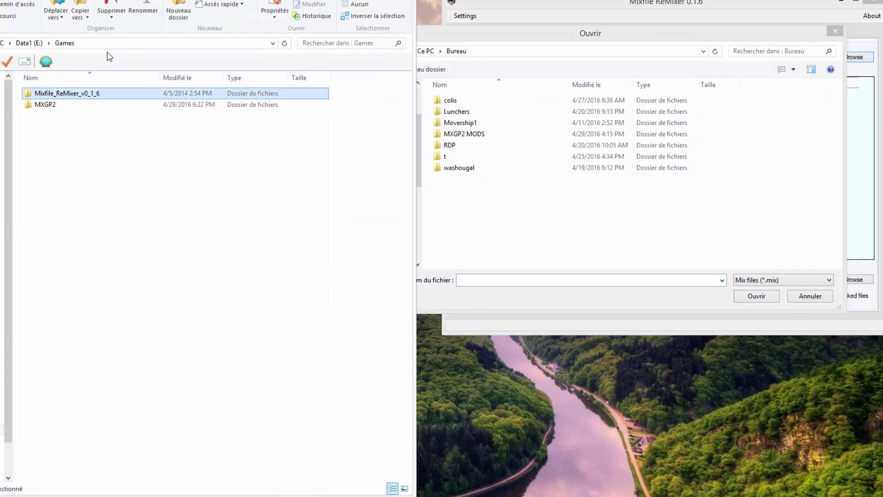
{"action": "double_click", "coordinate": [64, 105]}
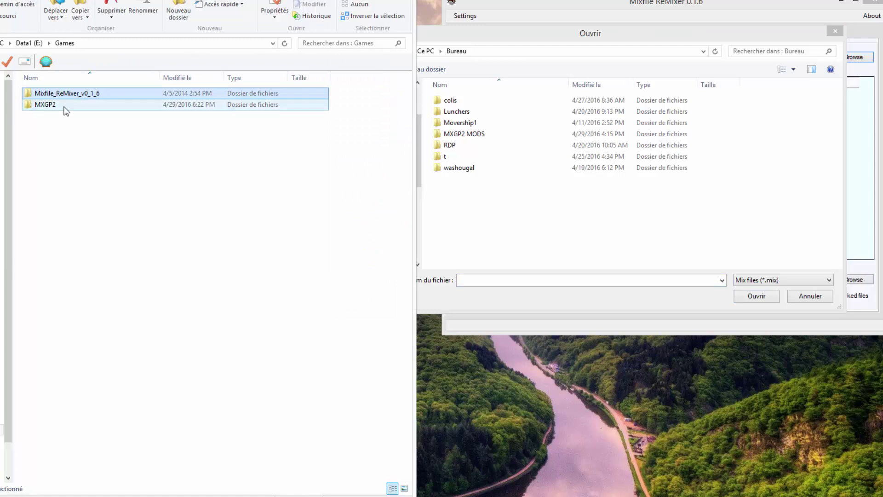
{"action": "left_click", "coordinate": [141, 44]}
{"action": "key", "text": "ctrl+c"}
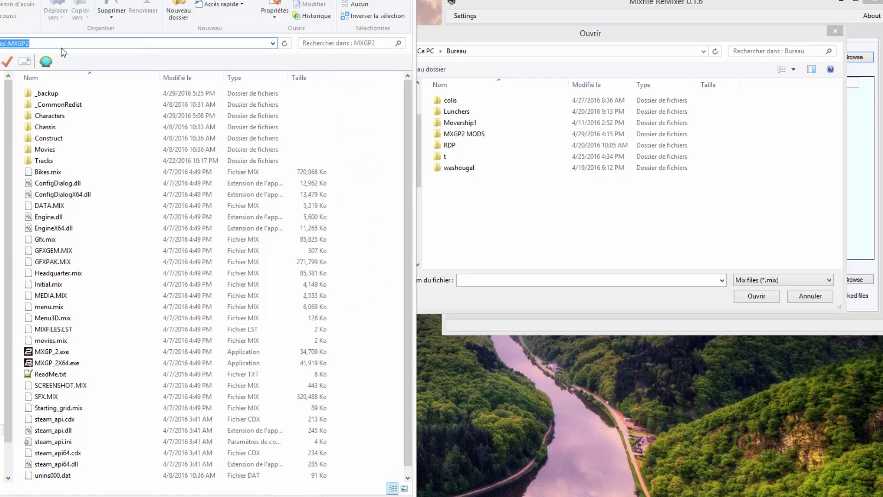
{"action": "left_click", "coordinate": [553, 280]}
{"action": "key", "text": "ctrl+v"}
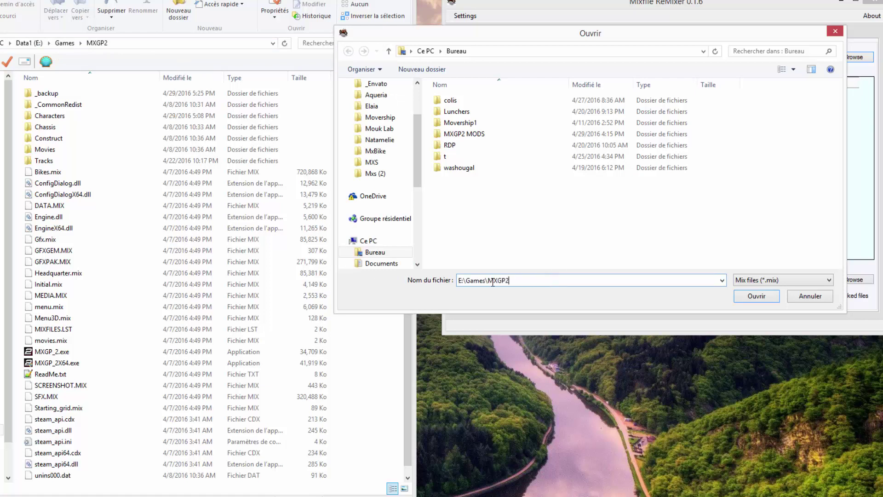
{"action": "left_click", "coordinate": [743, 299]}
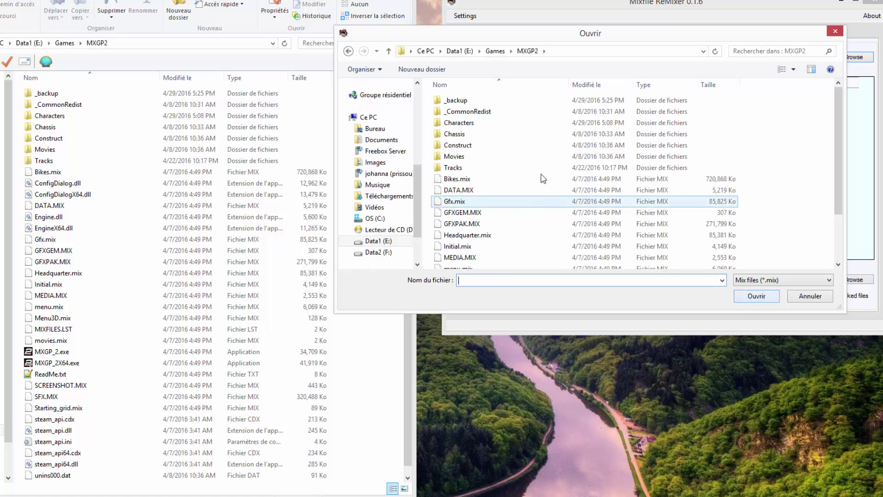
{"action": "double_click", "coordinate": [473, 123]}
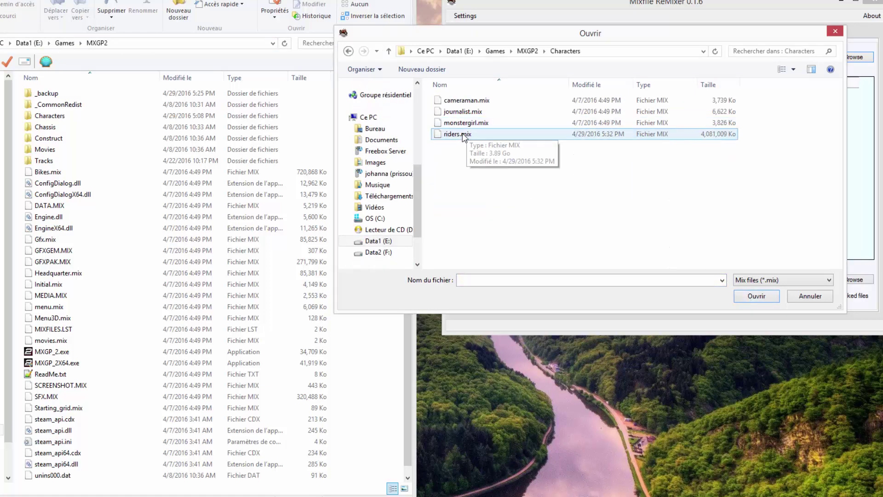
{"action": "left_click", "coordinate": [463, 134]}
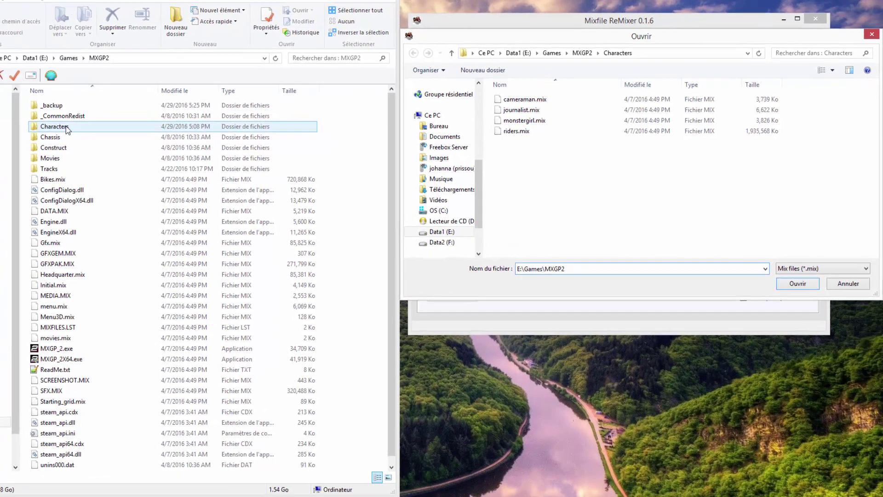
Step: Paste riders.mix's copied path as the file name and strip its surrounding quotes
{"action": "double_click", "coordinate": [109, 135]}
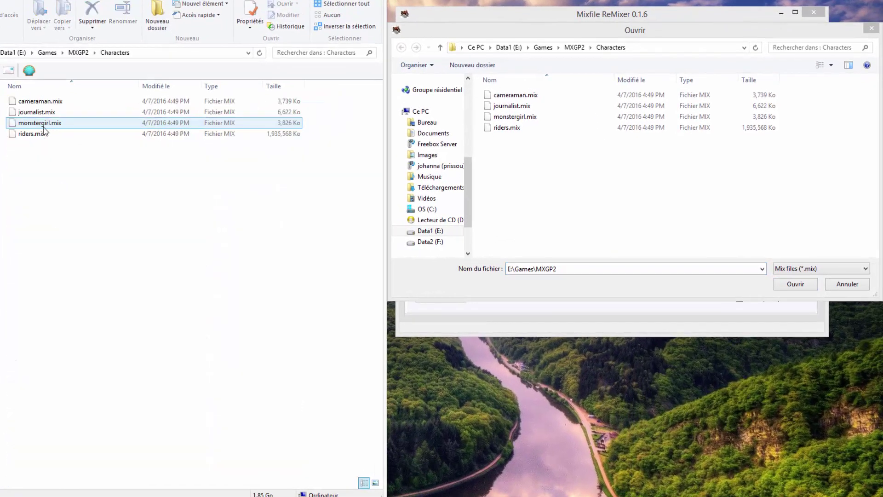
{"action": "right_click", "coordinate": [99, 145]}
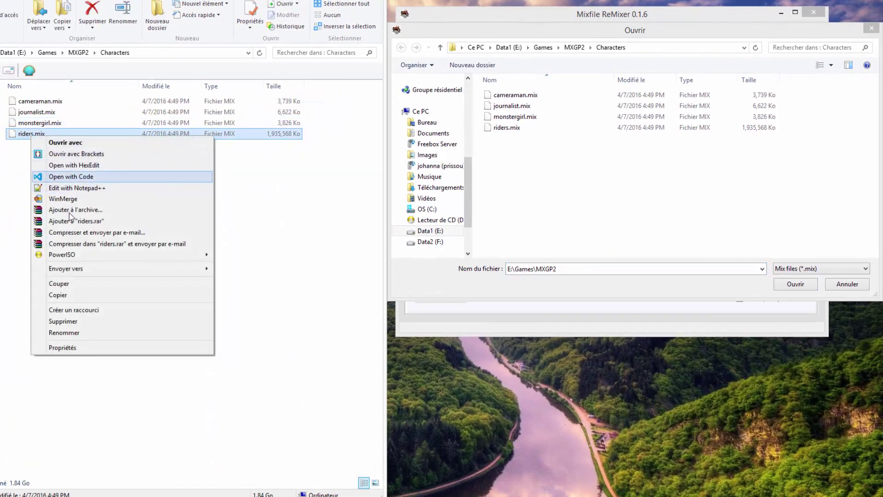
{"action": "left_click", "coordinate": [63, 296]}
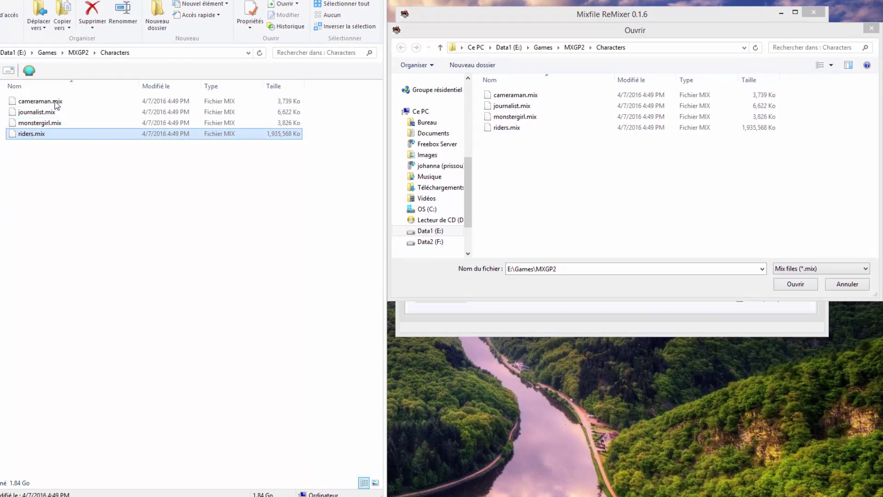
{"action": "left_click", "coordinate": [592, 280]}
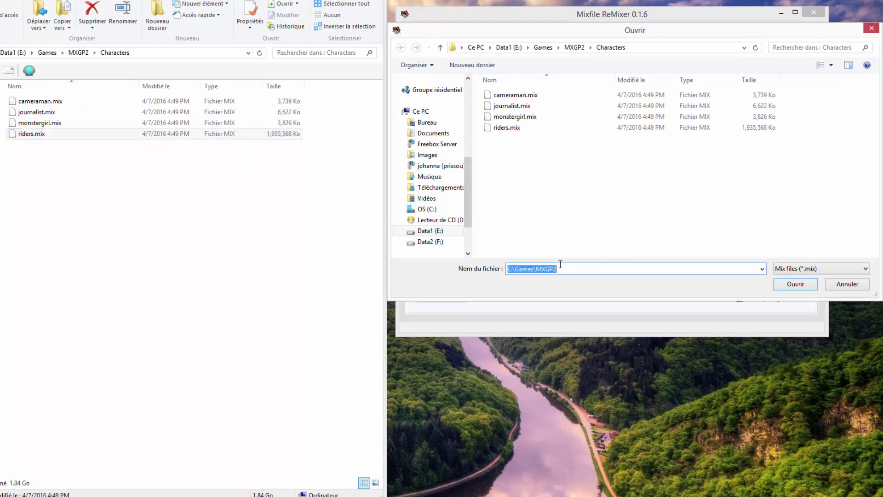
{"action": "key", "text": "ctrl+v"}
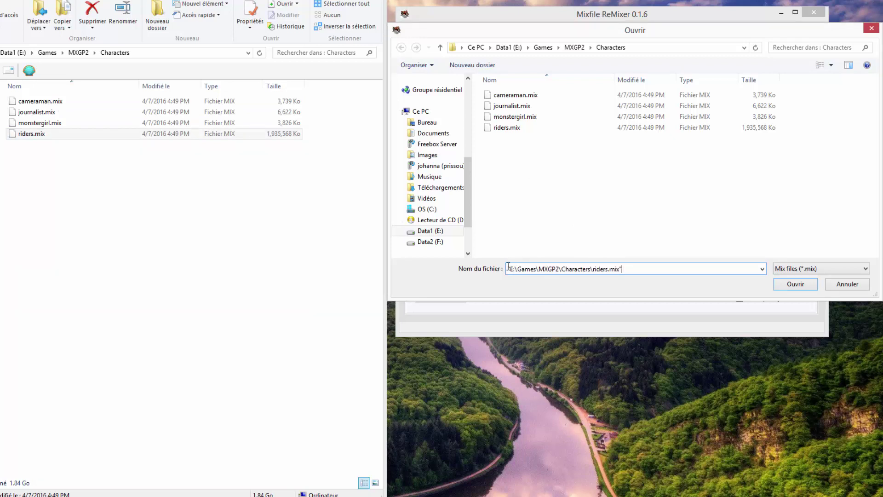
{"action": "key", "text": "BackSpace"}
{"action": "left_click", "coordinate": [511, 268]}
{"action": "key", "text": "BackSpace"}
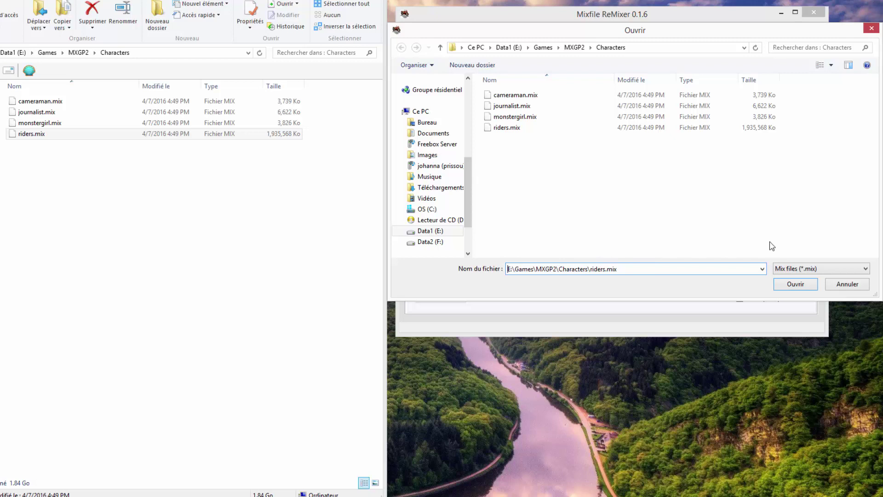
Step: Load riders.mix and widen the Filepath column to read entries
{"action": "left_click", "coordinate": [795, 283]}
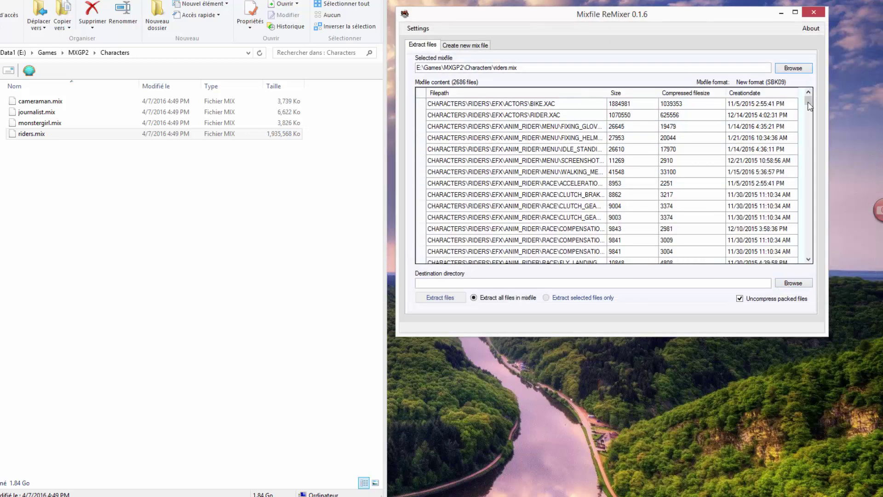
{"action": "mouse_move", "coordinate": [809, 105]}
{"action": "left_mouse_down"}
{"action": "mouse_move", "coordinate": [804, 194]}
{"action": "mouse_move", "coordinate": [806, 98]}
{"action": "left_mouse_up"}
{"action": "mouse_move", "coordinate": [605, 92]}
{"action": "left_mouse_down"}
{"action": "mouse_move", "coordinate": [640, 92]}
{"action": "mouse_move", "coordinate": [599, 92]}
{"action": "left_mouse_up"}
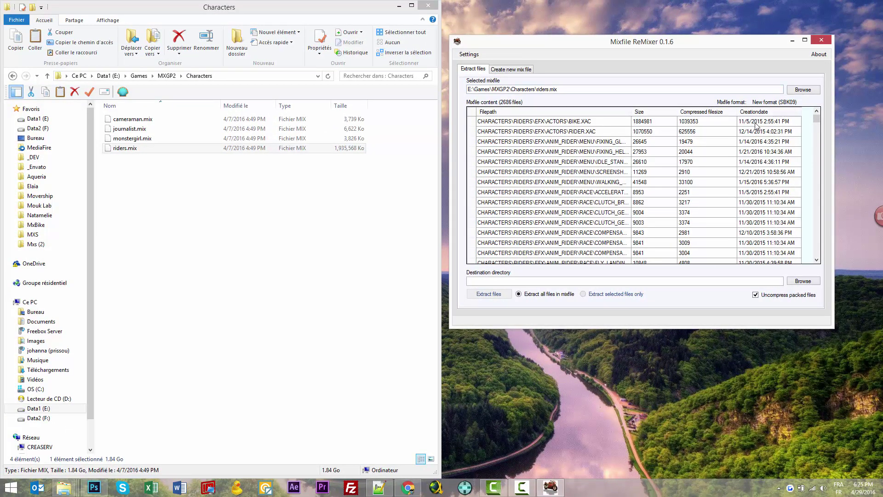
Step: Choose extract selected files only, with BIKE.XAC as the chosen entry
{"action": "left_click", "coordinate": [506, 154]}
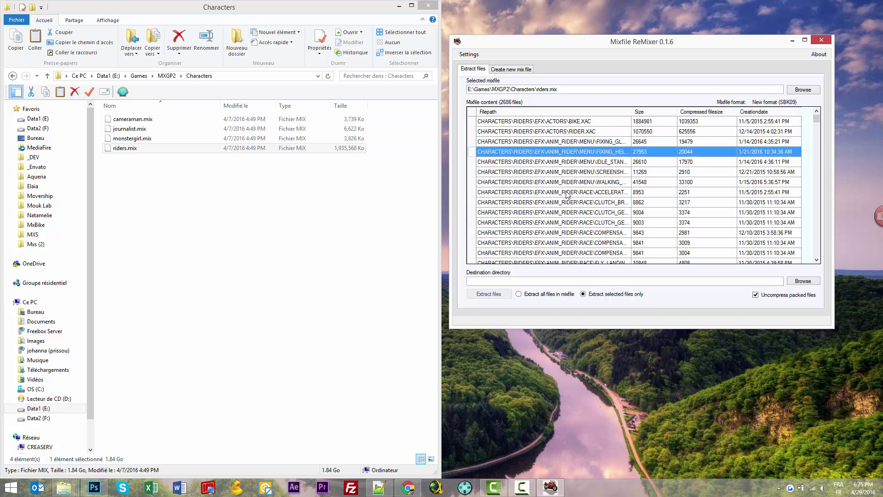
{"action": "left_click", "coordinate": [530, 121]}
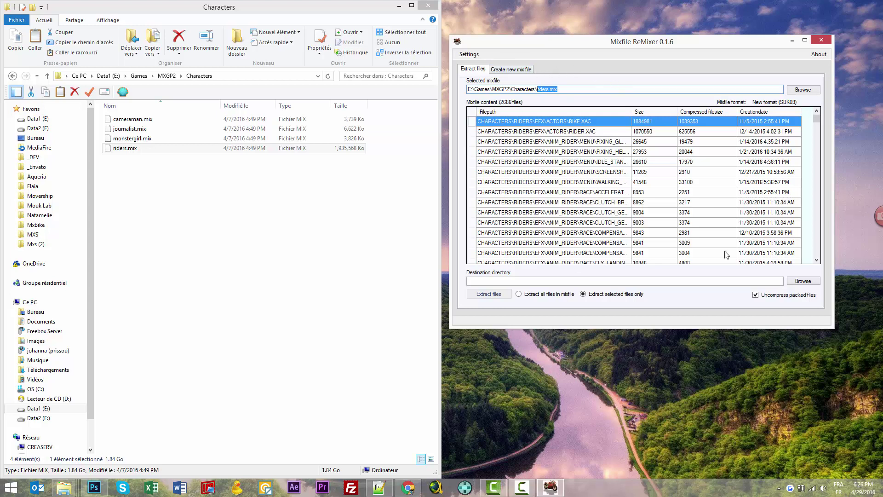
{"action": "left_click", "coordinate": [715, 279]}
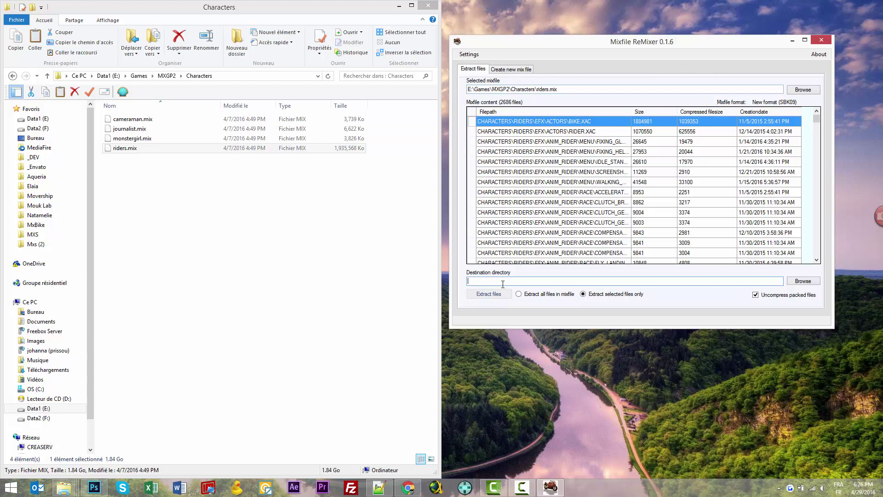
Step: Set a new desktop folder named 'a' as the destination directory
{"action": "left_click", "coordinate": [802, 280]}
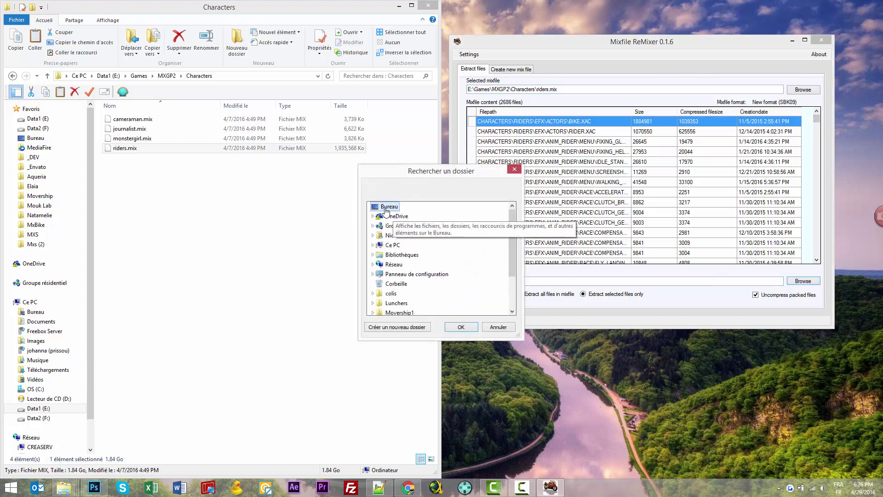
{"action": "left_click", "coordinate": [386, 328]}
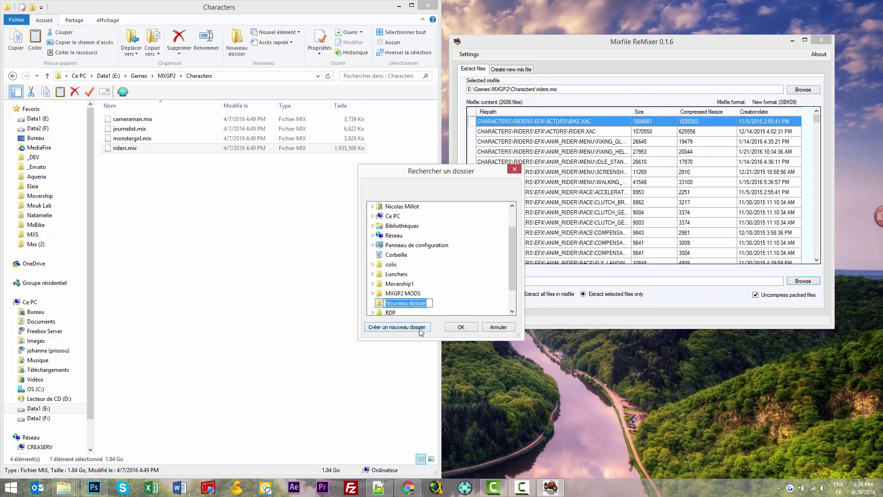
{"action": "type", "text": "a"}
{"action": "key", "text": "Return"}
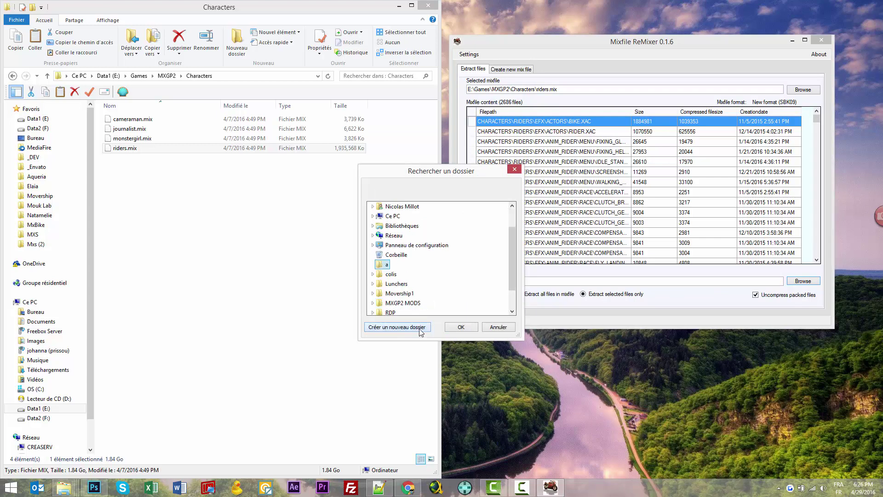
{"action": "left_click", "coordinate": [460, 327]}
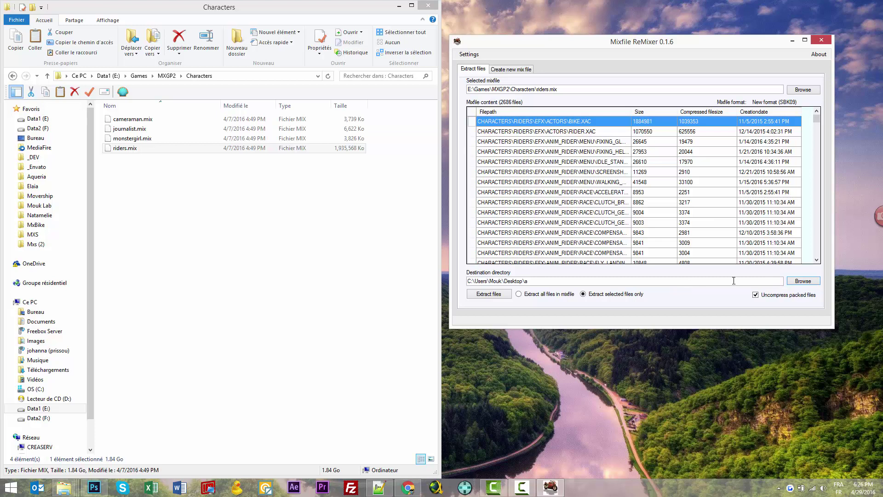
Step: Extract the selected entry to folder a, then try selecting other archive entries
{"action": "left_click", "coordinate": [494, 295]}
{"action": "left_click", "coordinate": [564, 133]}
{"action": "left_click", "coordinate": [564, 123]}
{"action": "left_click", "coordinate": [674, 152]}
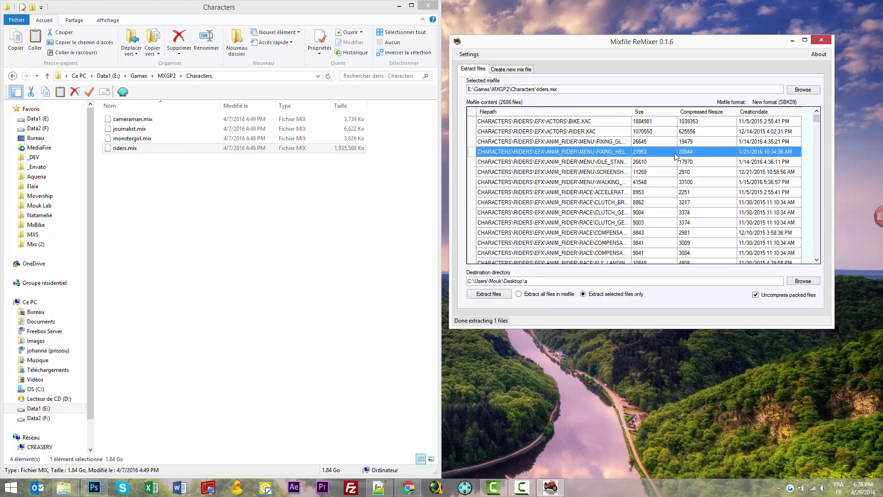
{"action": "left_click", "coordinate": [576, 161]}
{"action": "left_click", "coordinate": [564, 223]}
{"action": "left_click", "coordinate": [570, 152]}
Step: Delete the test-extracted CHARACTERS folder from desktop folder a
{"action": "left_click", "coordinate": [550, 143]}
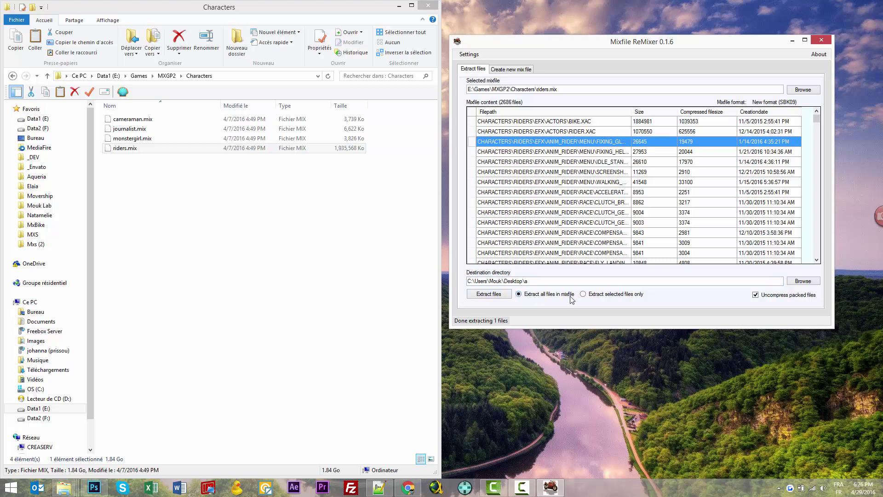
{"action": "left_click", "coordinate": [399, 5]}
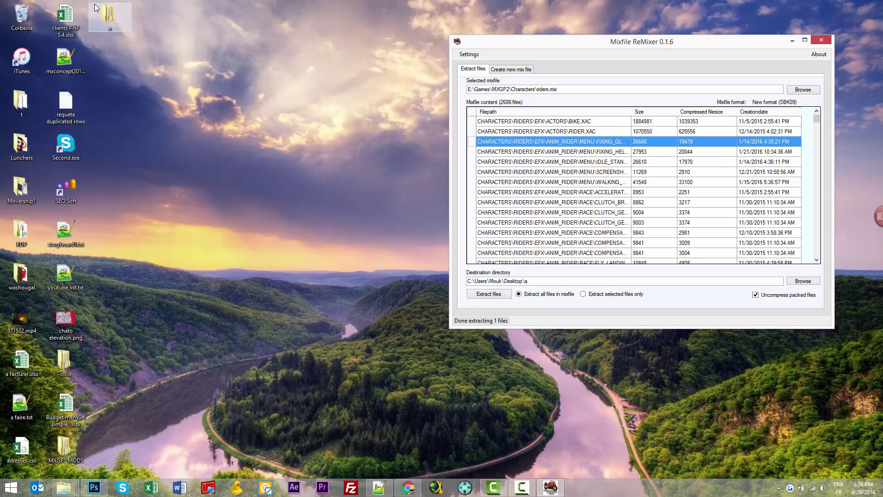
{"action": "double_click", "coordinate": [108, 16]}
{"action": "left_click_drag", "start_coordinate": [242, 199], "coordinate": [213, 133]}
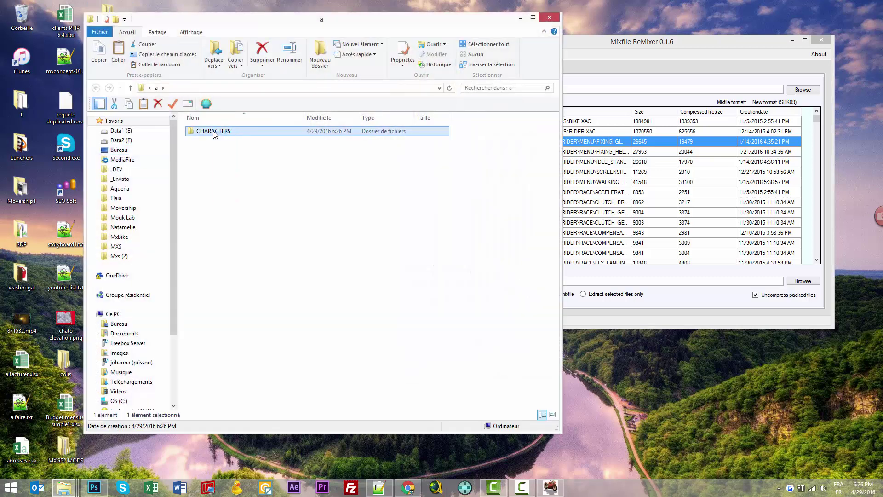
{"action": "key", "text": "Delete"}
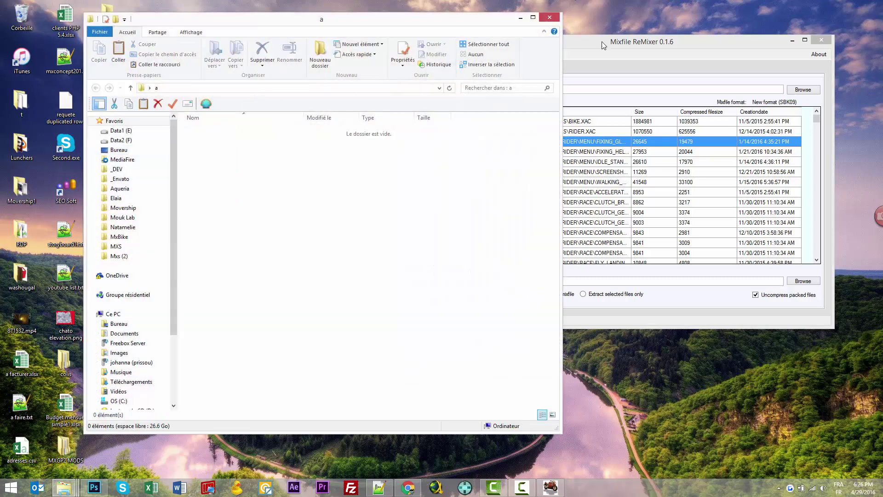
Step: Extract all riders.mix files and watch CHARACTERS\RIDERS fill with its subfolders
{"action": "left_click", "coordinate": [613, 46]}
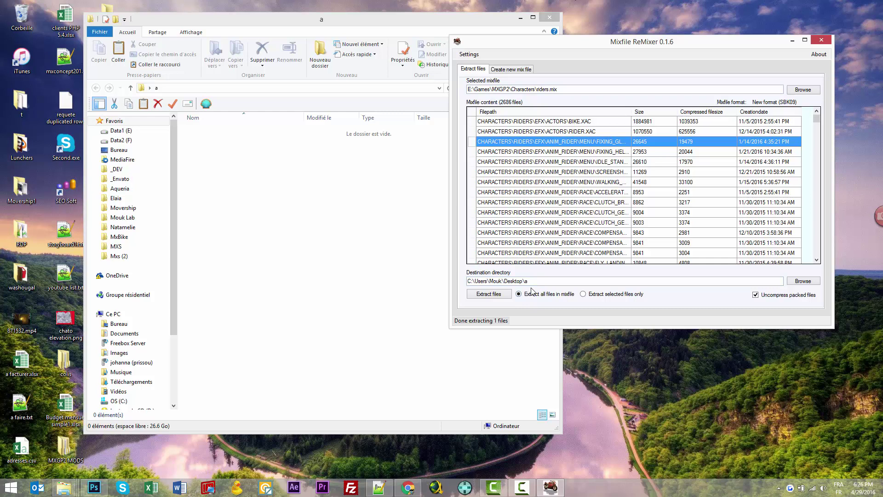
{"action": "left_click", "coordinate": [488, 294]}
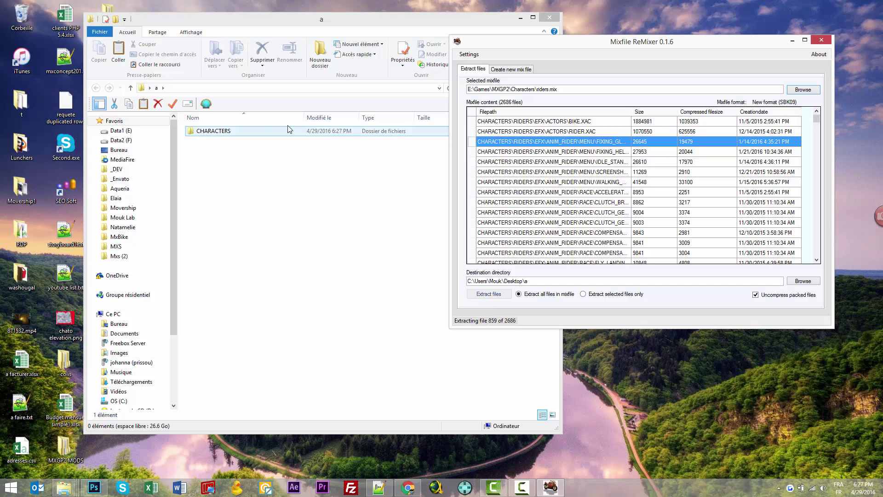
{"action": "mouse_move", "coordinate": [265, 31]}
{"action": "left_mouse_down"}
{"action": "mouse_move", "coordinate": [353, 61]}
{"action": "mouse_move", "coordinate": [298, 34]}
{"action": "mouse_move", "coordinate": [269, 46]}
{"action": "left_mouse_up"}
{"action": "double_click", "coordinate": [217, 153]}
{"action": "double_click", "coordinate": [220, 153]}
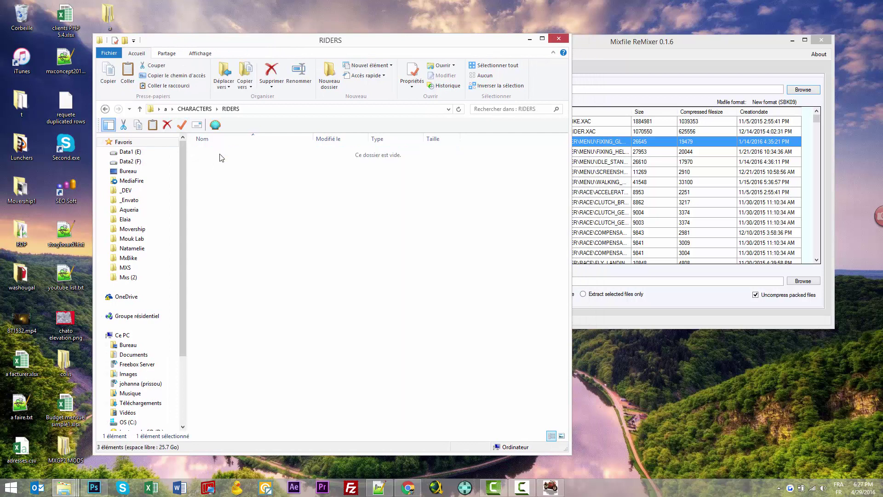
{"action": "left_click", "coordinate": [459, 109]}
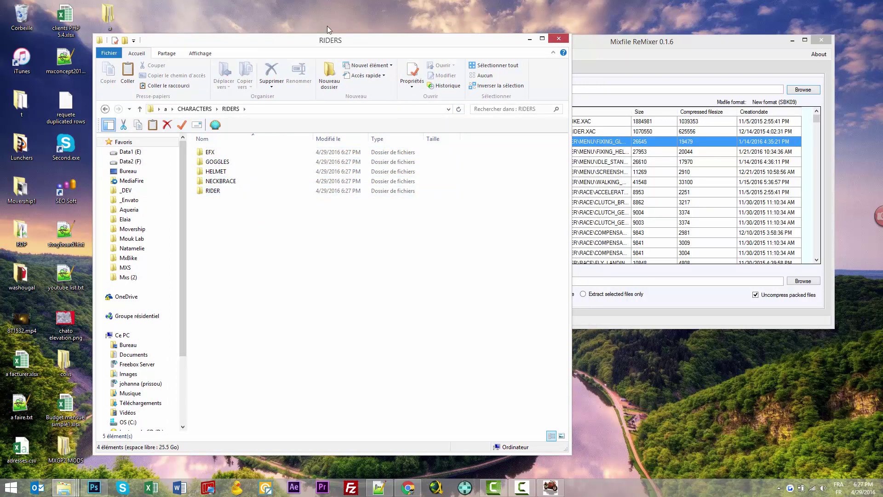
{"action": "left_click_drag", "start_coordinate": [308, 49], "coordinate": [235, 35]}
{"action": "left_click_drag", "start_coordinate": [541, 49], "coordinate": [562, 43]}
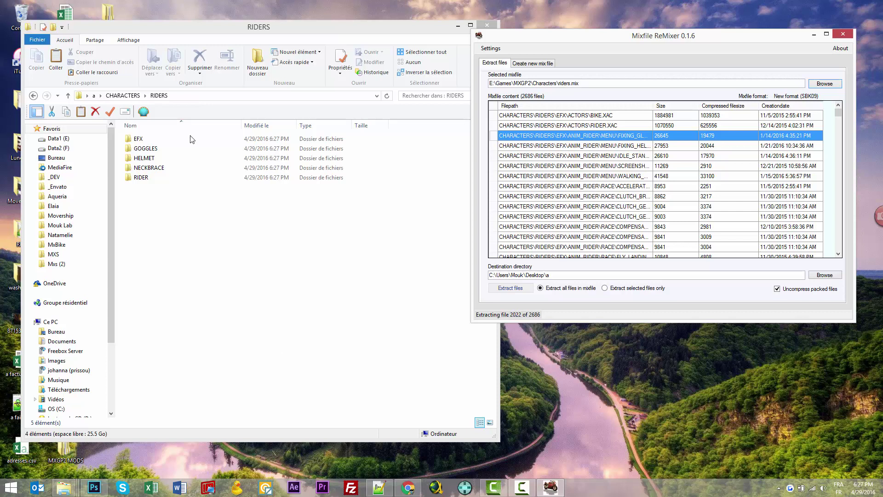
{"action": "left_click_drag", "start_coordinate": [202, 30], "coordinate": [283, 18]}
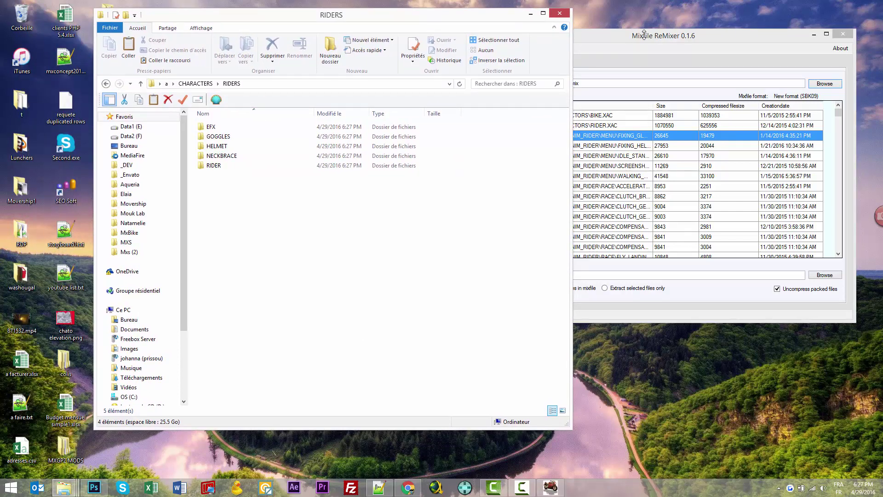
Step: Open the inner MXGP2 MODS folder, peek into BIKES and GEAR, then open README.txt
{"action": "left_click_drag", "start_coordinate": [644, 34], "coordinate": [672, 26]}
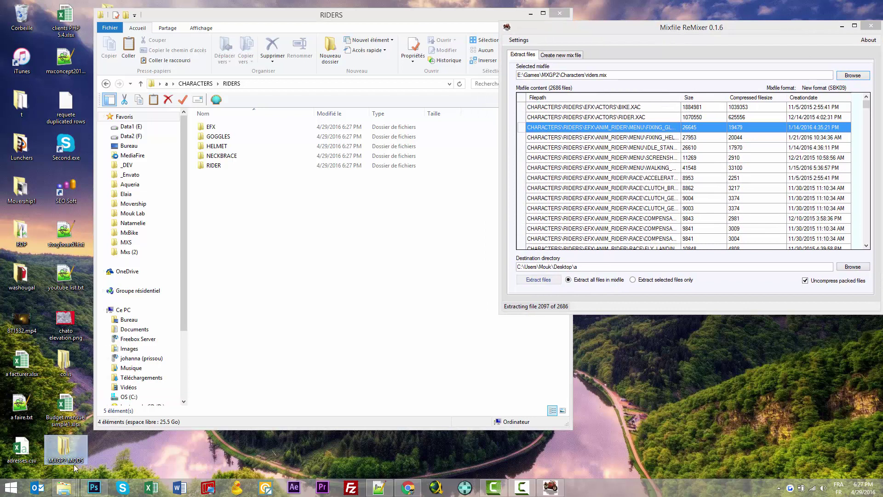
{"action": "double_click", "coordinate": [65, 453]}
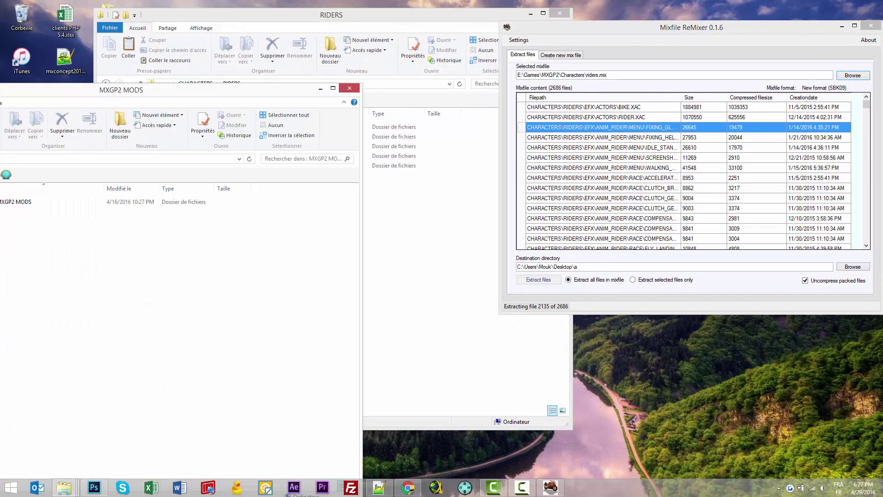
{"action": "double_click", "coordinate": [135, 125]}
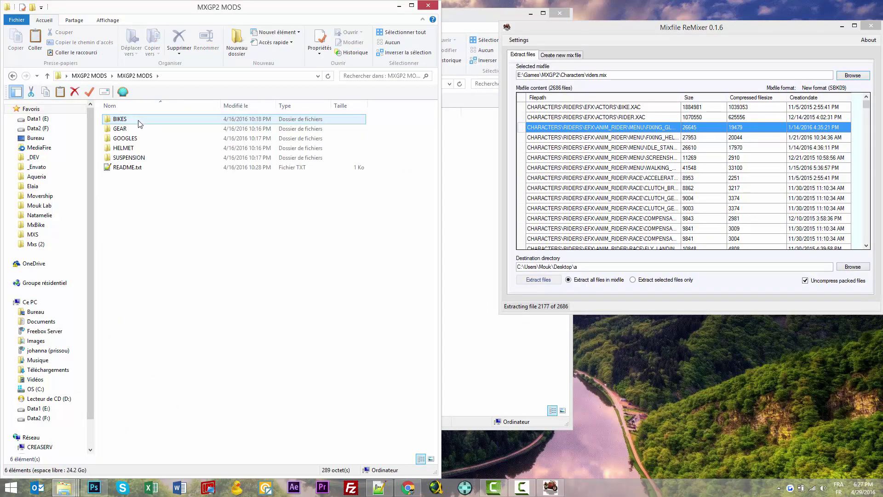
{"action": "double_click", "coordinate": [138, 121]}
{"action": "key", "text": "BackSpace"}
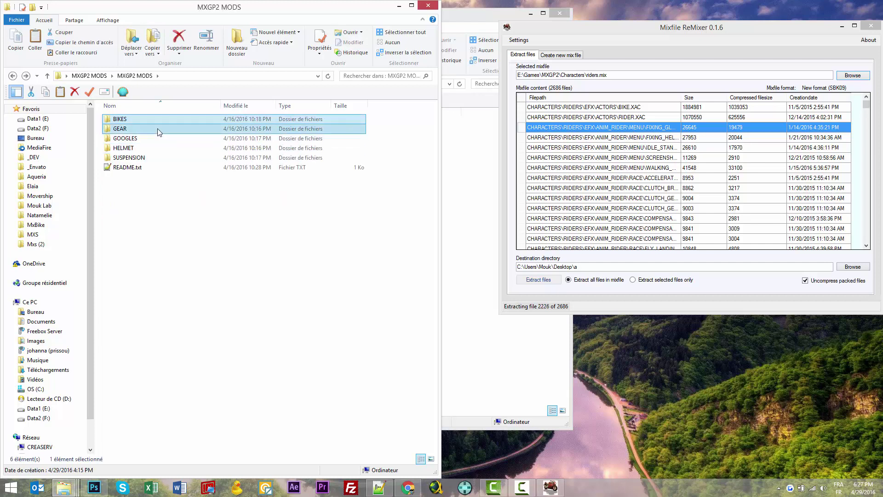
{"action": "double_click", "coordinate": [159, 131]}
{"action": "key", "text": "BackSpace"}
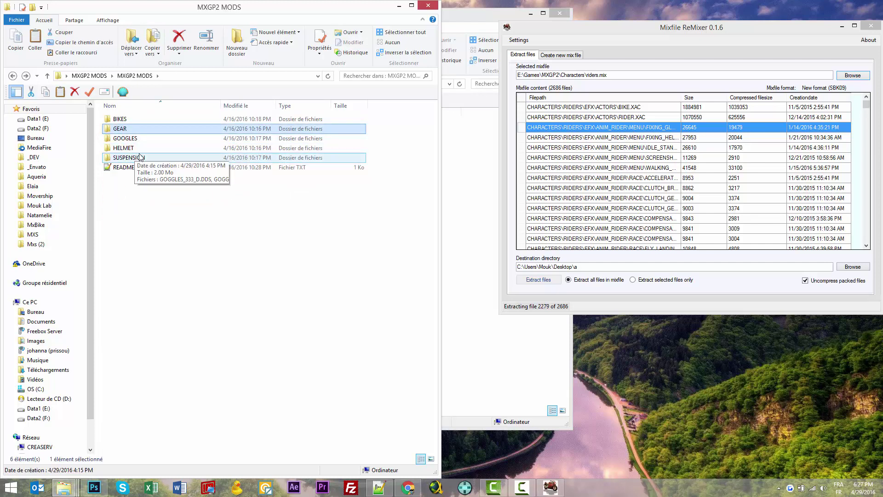
{"action": "double_click", "coordinate": [131, 168]}
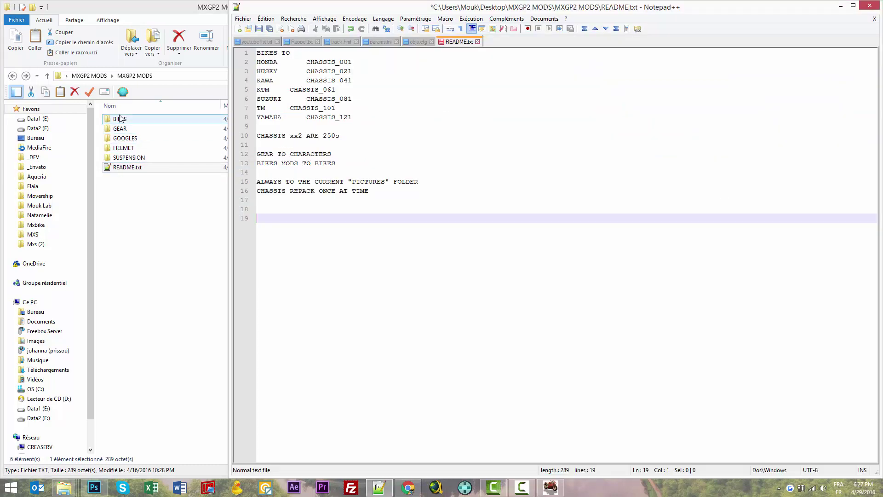
{"action": "left_click", "coordinate": [132, 217]}
{"action": "left_click", "coordinate": [475, 216]}
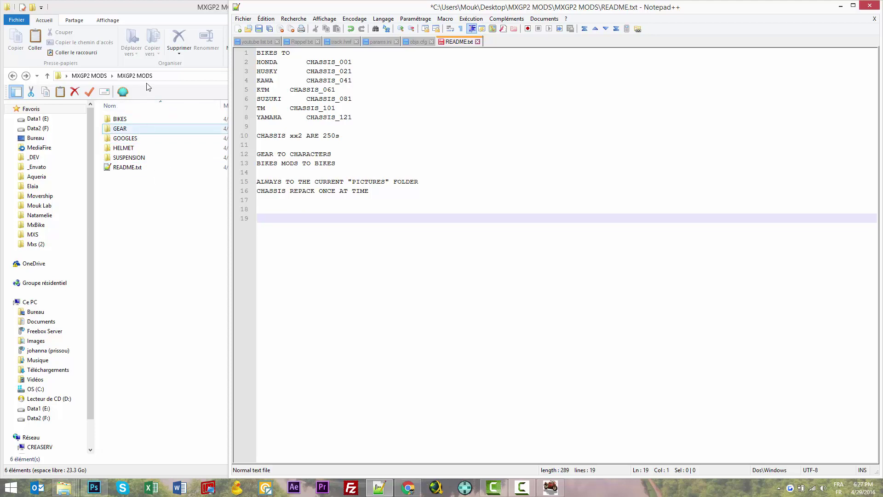
{"action": "left_click", "coordinate": [281, 52]}
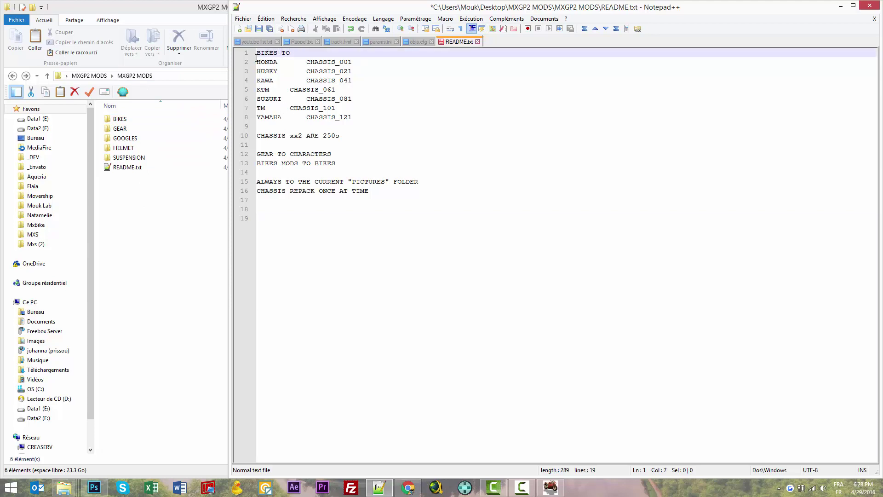
{"action": "left_click", "coordinate": [299, 51], "text": "shift"}
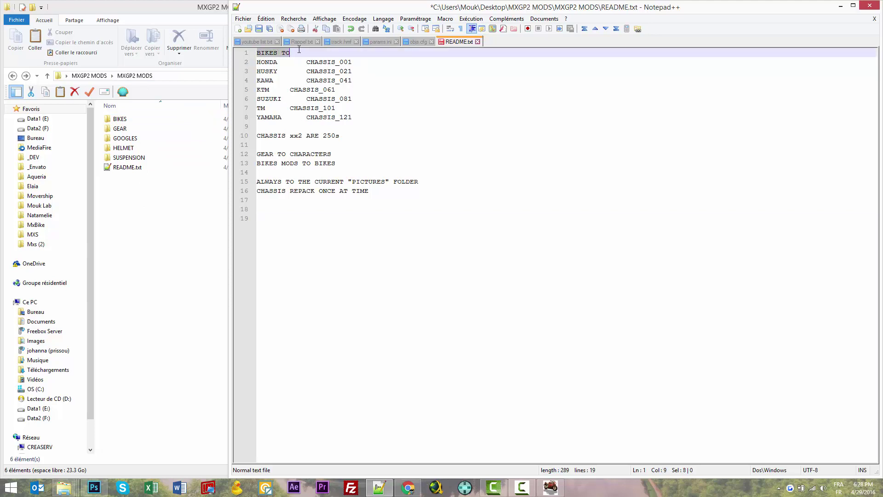
{"action": "left_click", "coordinate": [280, 60]}
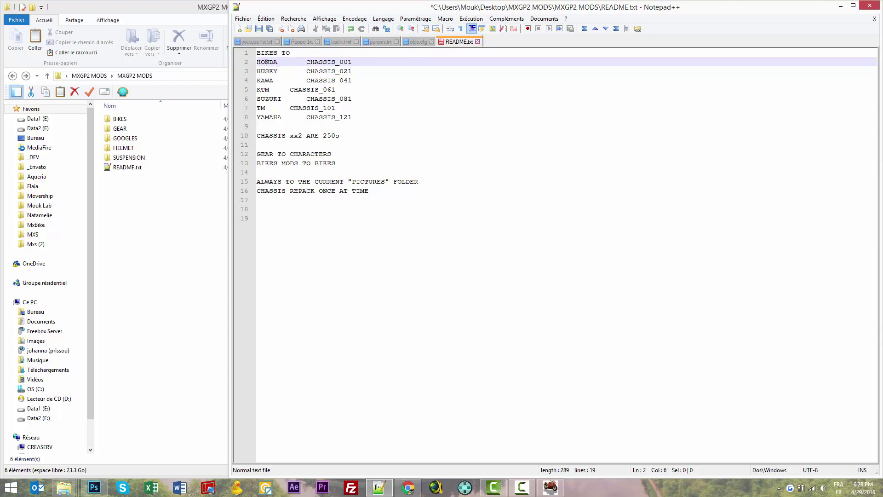
{"action": "left_click_drag", "start_coordinate": [307, 60], "coordinate": [359, 62]}
{"action": "double_click", "coordinate": [119, 119]}
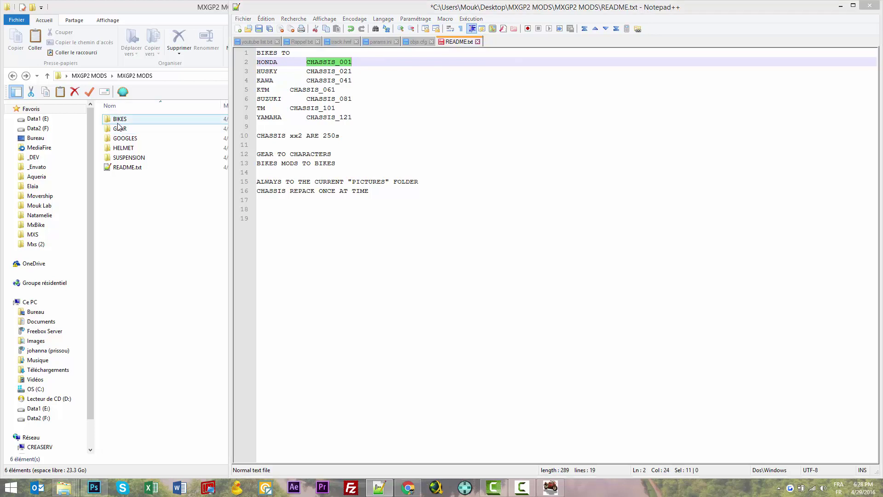
{"action": "double_click", "coordinate": [130, 119]}
{"action": "left_click", "coordinate": [247, 175]}
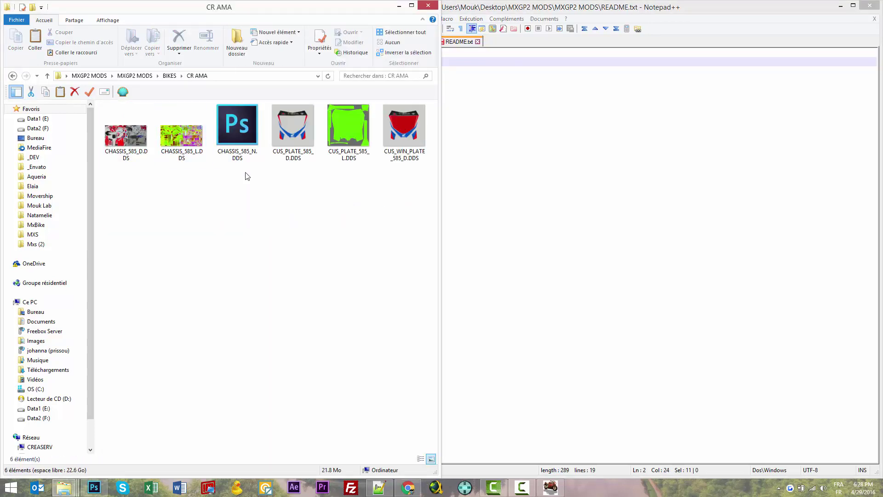
{"action": "key", "text": "BackSpace"}
{"action": "key", "text": "BackSpace"}
{"action": "left_click", "coordinate": [511, 107]}
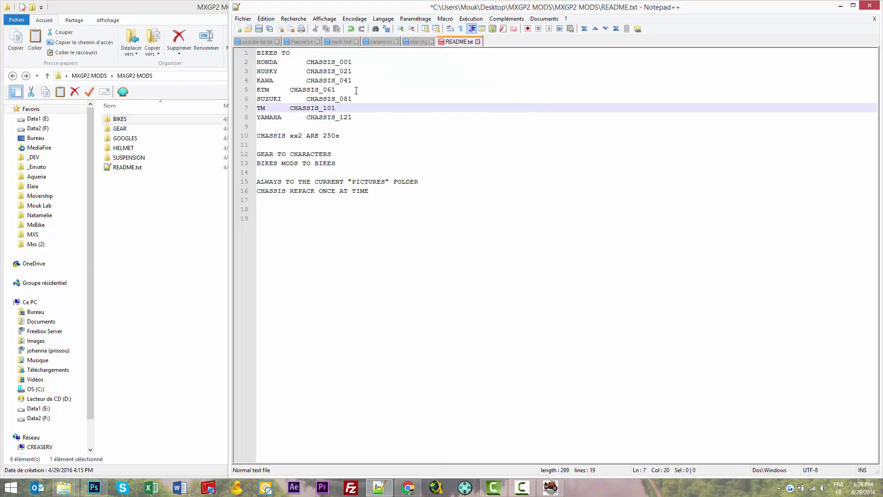
{"action": "left_click_drag", "start_coordinate": [273, 136], "coordinate": [269, 136]}
{"action": "left_click", "coordinate": [353, 62]}
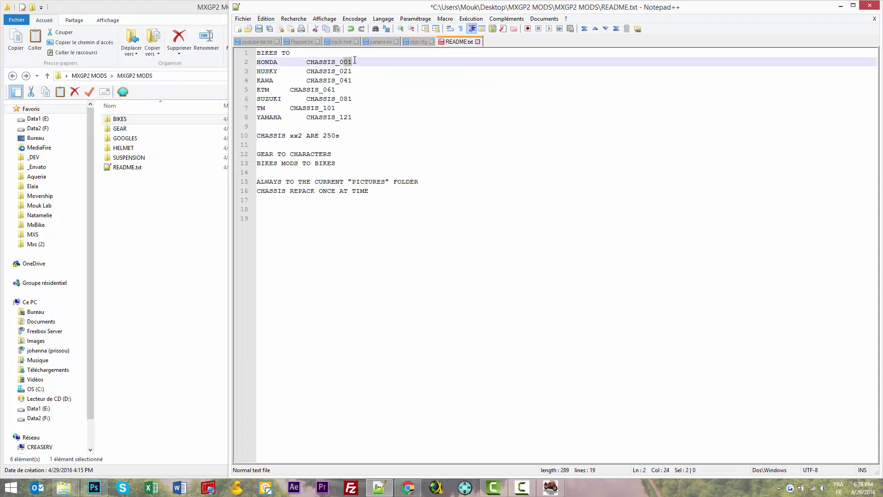
{"action": "left_click_drag", "start_coordinate": [350, 62], "coordinate": [354, 62]}
{"action": "left_click_drag", "start_coordinate": [322, 136], "coordinate": [341, 136]}
{"action": "left_click", "coordinate": [306, 135]}
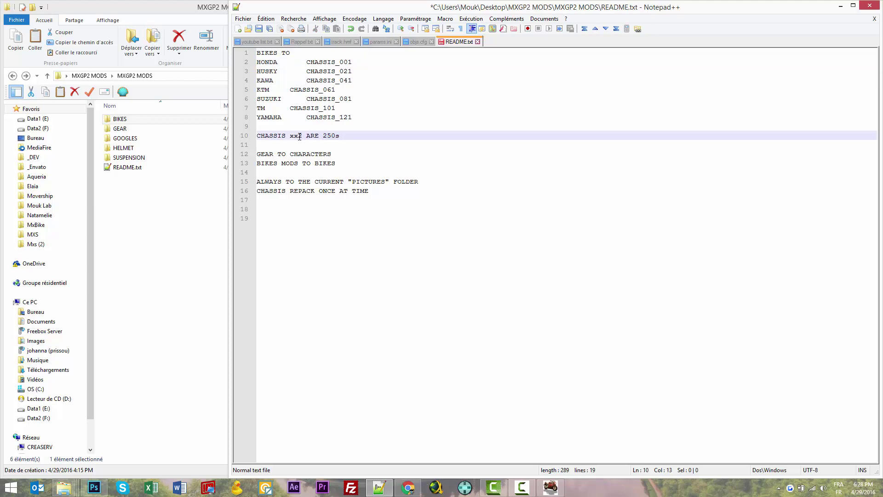
{"action": "key", "text": "Up"}
{"action": "left_click", "coordinate": [63, 487]}
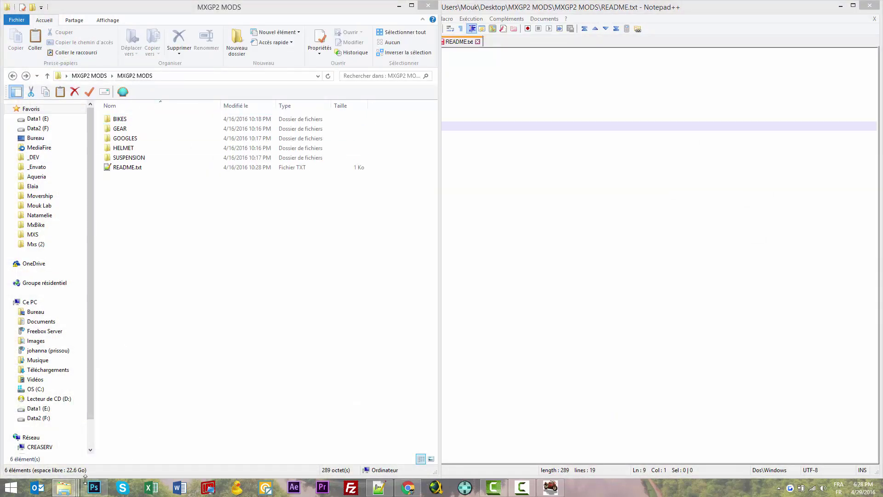
Step: Close the SEARLE and Bureau Explorer windows from the taskbar previews
{"action": "mouse_move", "coordinate": [85, 479]}
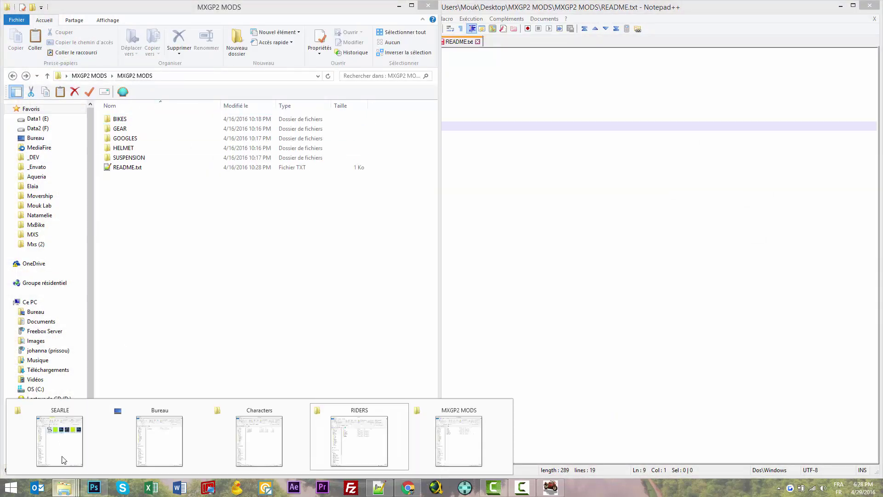
{"action": "mouse_move", "coordinate": [169, 431]}
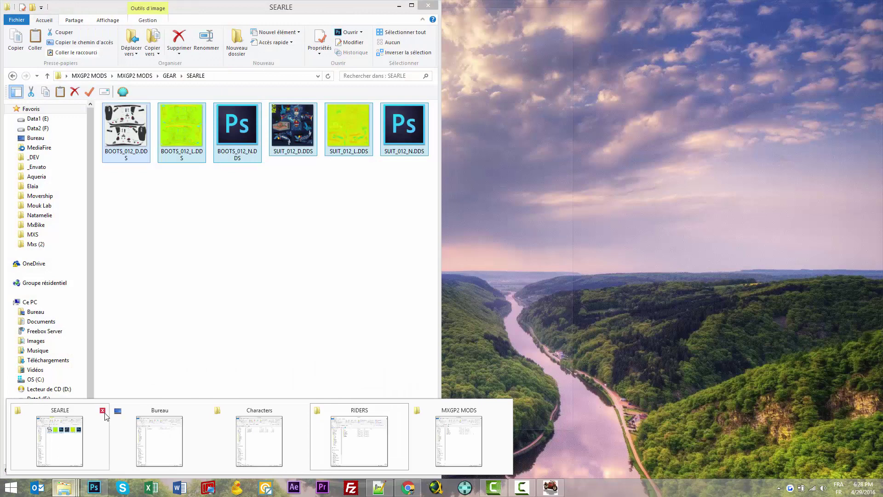
{"action": "left_click", "coordinate": [102, 410]}
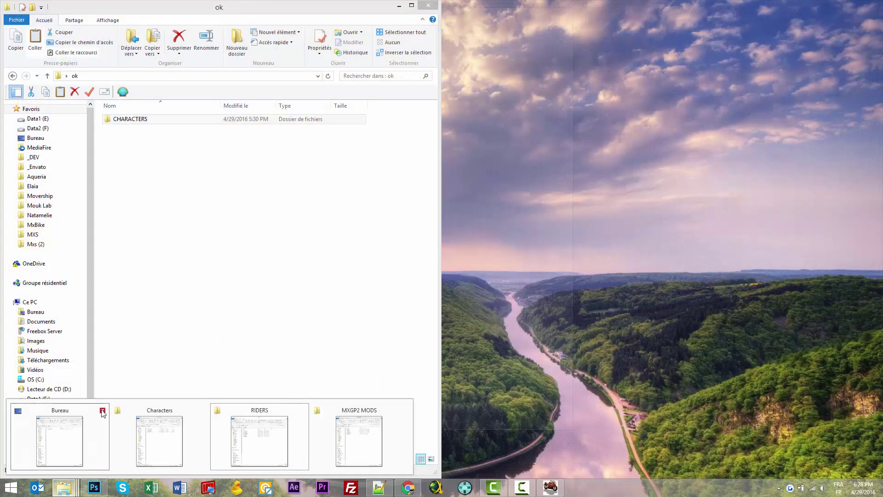
{"action": "left_click", "coordinate": [102, 410]}
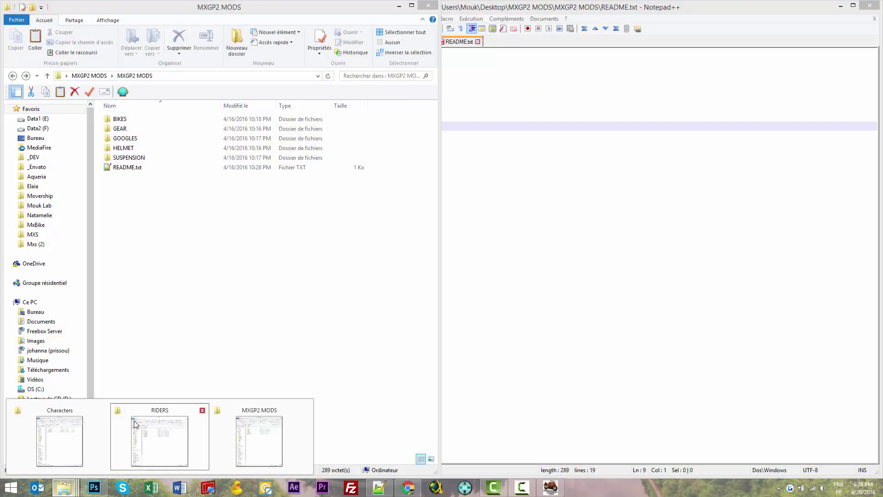
Step: Minimise Characters, check the RIDERS folder, and bring MXGP2 MODS to the front
{"action": "left_click", "coordinate": [69, 434]}
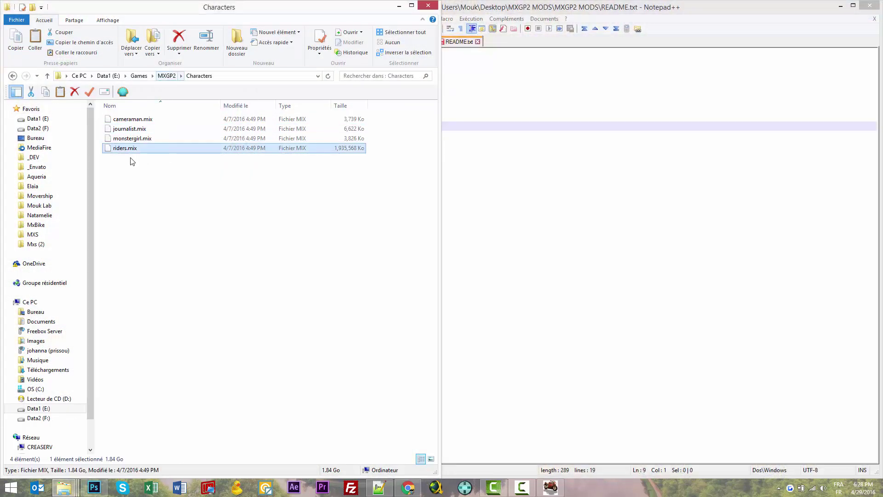
{"action": "left_click", "coordinate": [399, 6]}
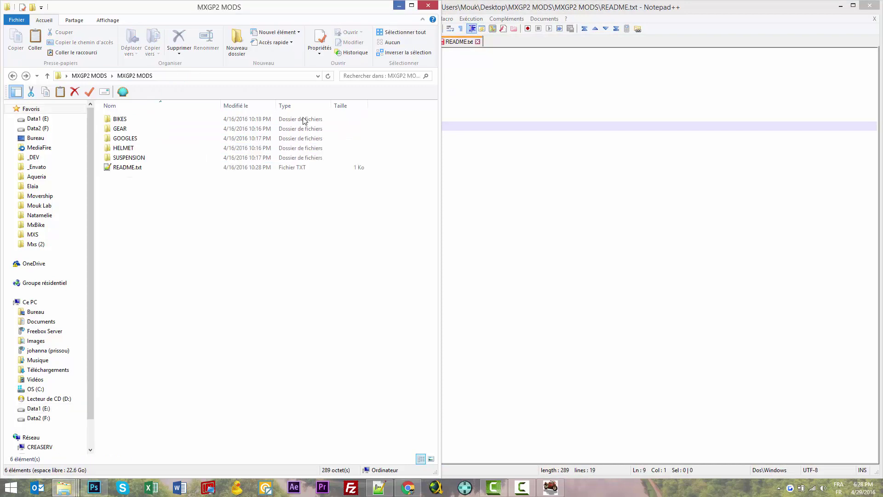
{"action": "mouse_move", "coordinate": [65, 490]}
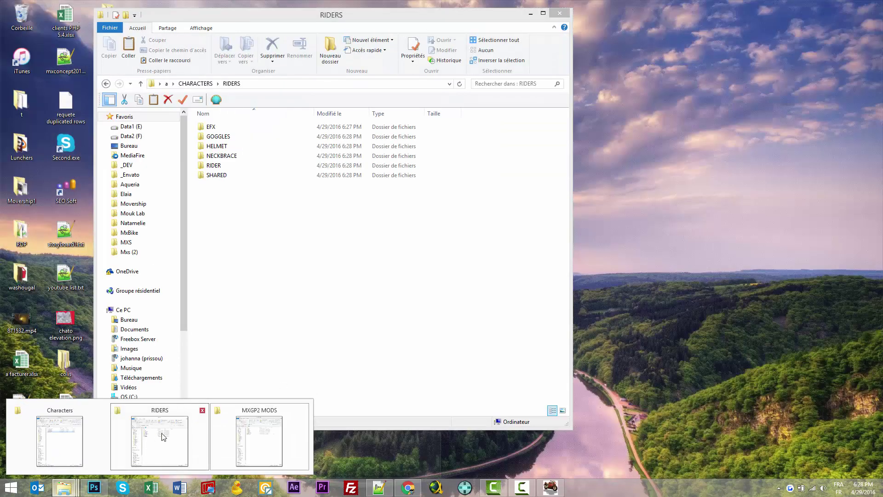
{"action": "left_click", "coordinate": [162, 436]}
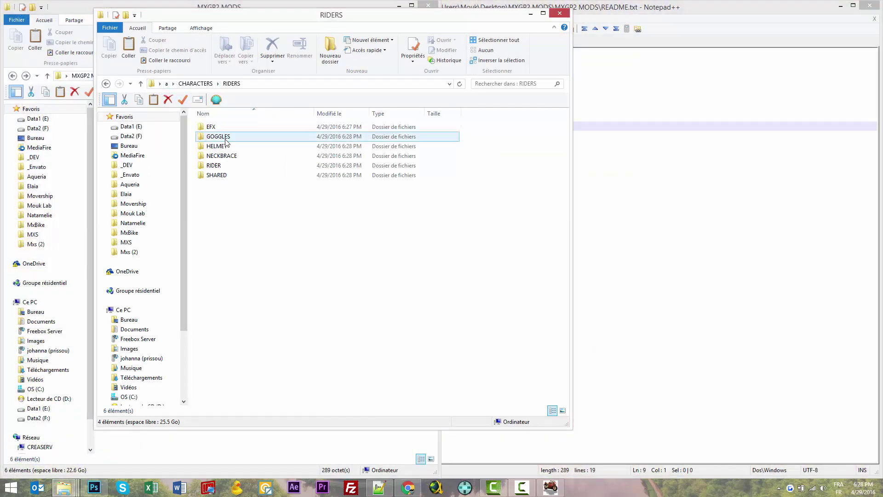
{"action": "left_click", "coordinate": [195, 83]}
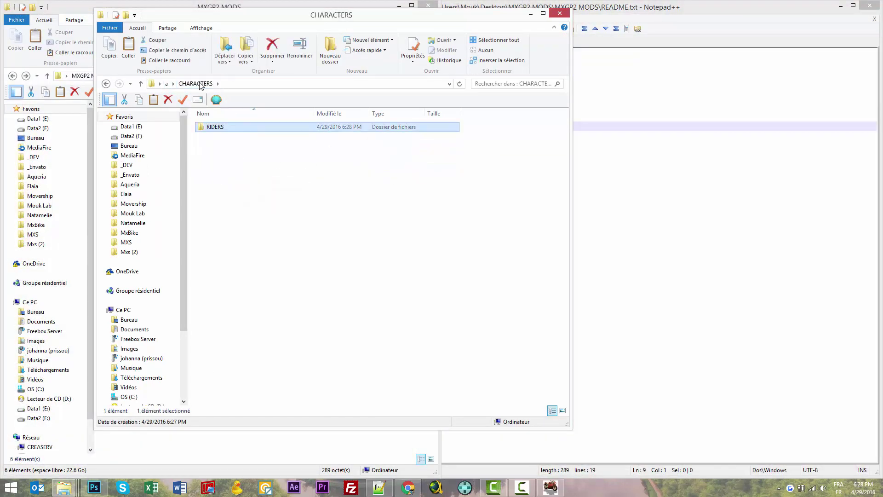
{"action": "double_click", "coordinate": [226, 130]}
{"action": "left_click", "coordinate": [83, 14]}
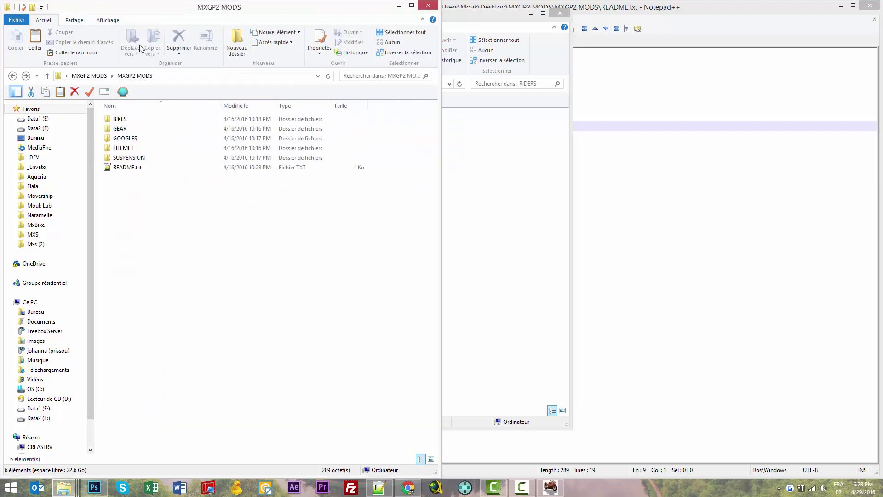
{"action": "left_click", "coordinate": [63, 488]}
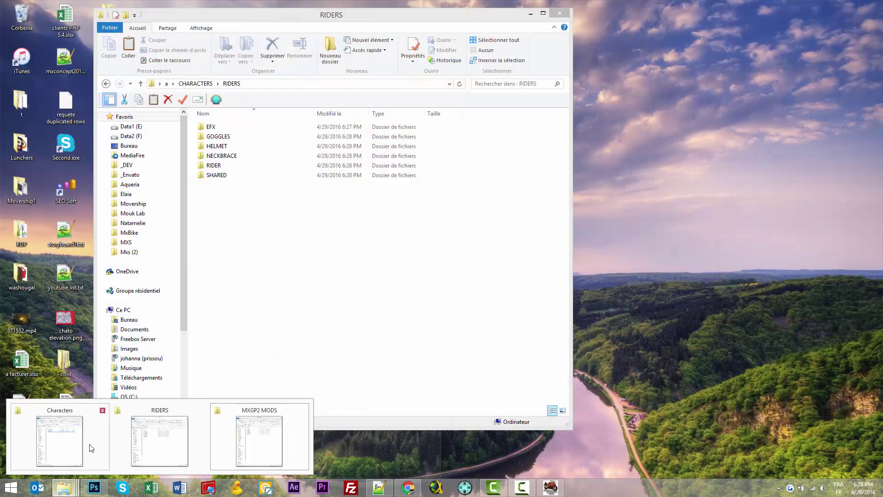
Step: Open the Chassis folder inside the MXGP2 game folder
{"action": "left_click", "coordinate": [93, 444]}
{"action": "left_click", "coordinate": [167, 76]}
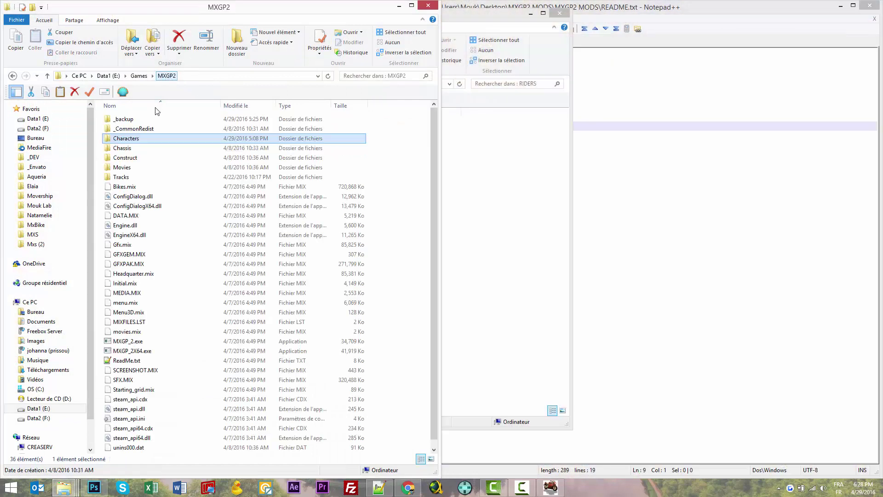
{"action": "left_click", "coordinate": [126, 149]}
{"action": "double_click", "coordinate": [125, 152]}
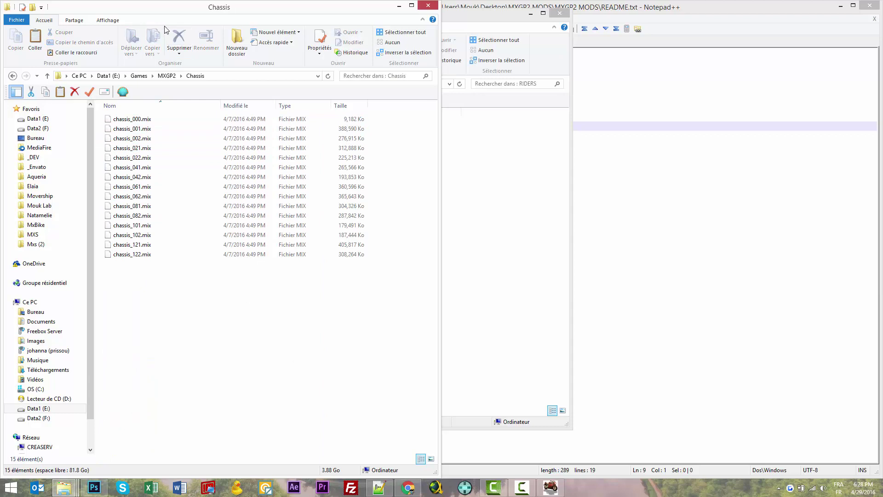
Step: Match the README's HONDA entry CHASSIS_001 to chassis_001.mix in the Chassis folder
{"action": "left_click", "coordinate": [502, 155]}
{"action": "left_click", "coordinate": [728, 87]}
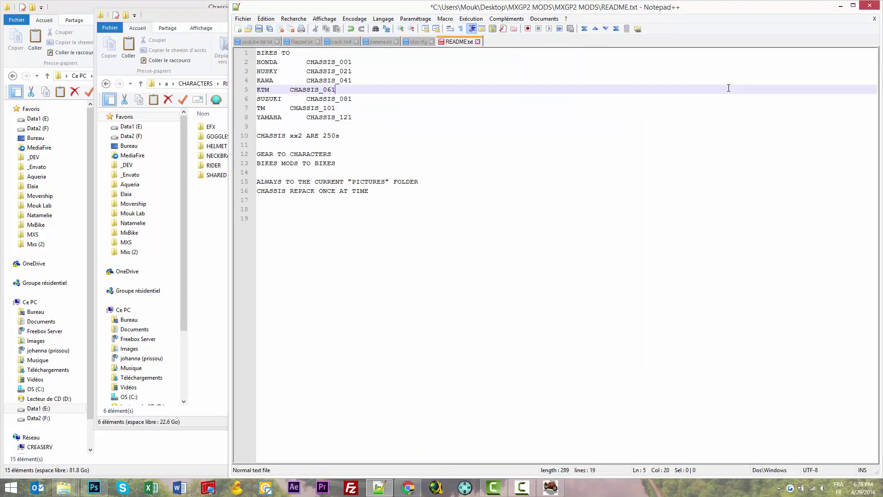
{"action": "left_click", "coordinate": [83, 55]}
{"action": "left_click", "coordinate": [352, 99]}
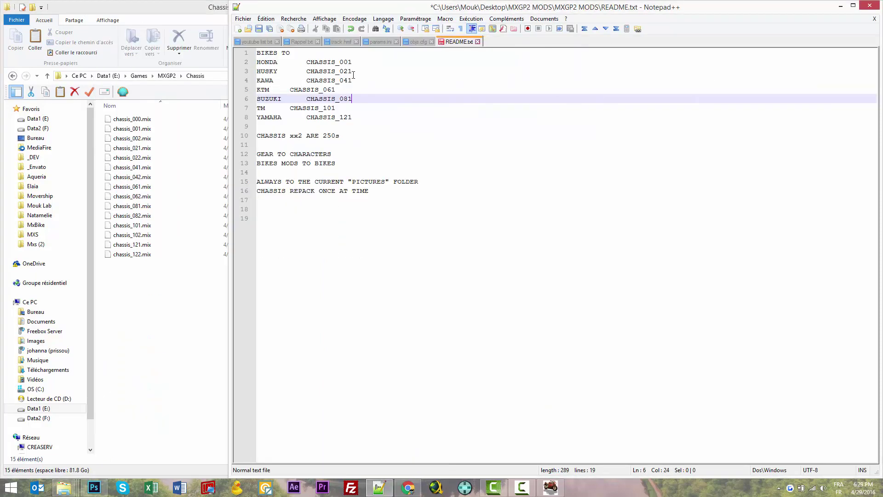
{"action": "double_click", "coordinate": [308, 63]}
{"action": "key", "text": "Right"}
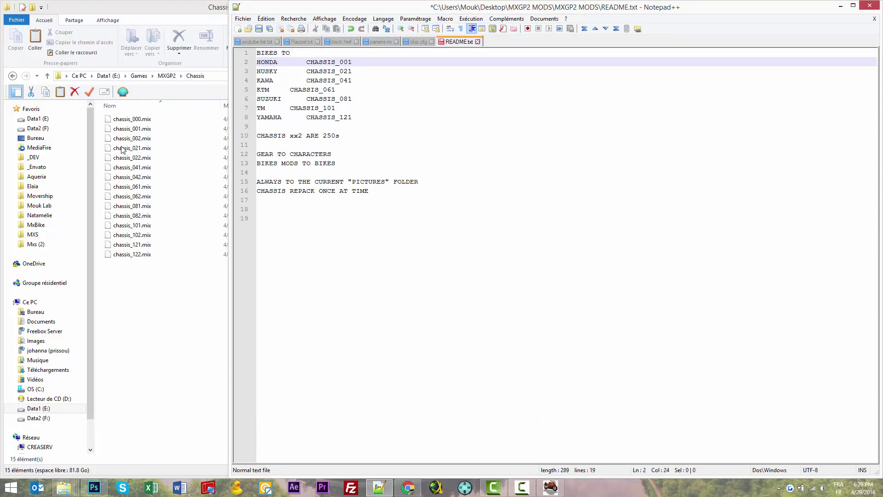
{"action": "left_click", "coordinate": [131, 129]}
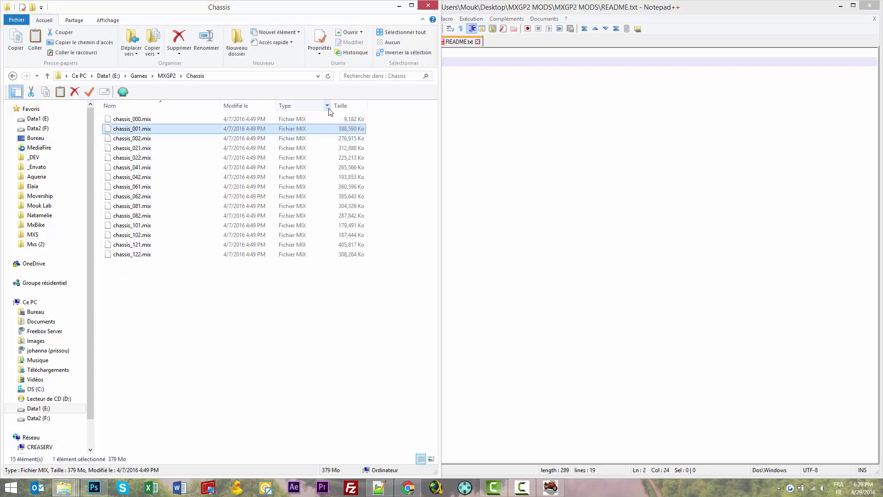
Step: Match the README's HUSKY entry CHASSIS_021 to chassis_021.mix
{"action": "left_click", "coordinate": [470, 128]}
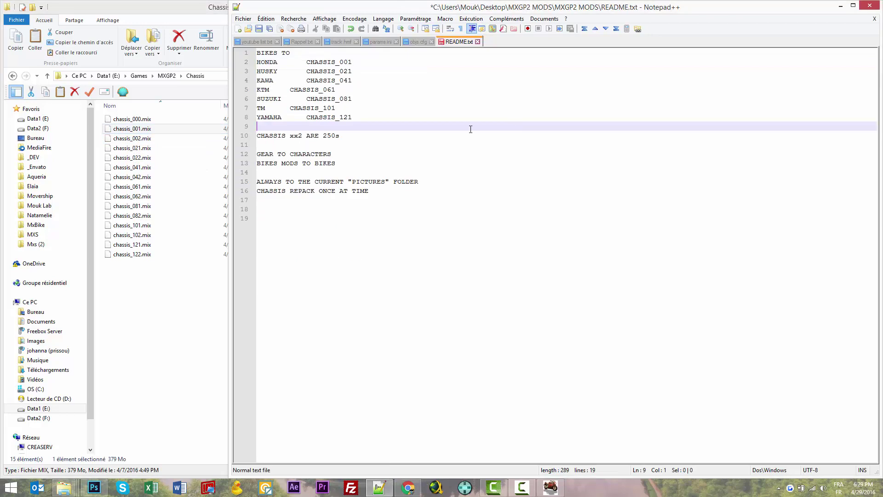
{"action": "left_click_drag", "start_coordinate": [260, 62], "coordinate": [288, 64]}
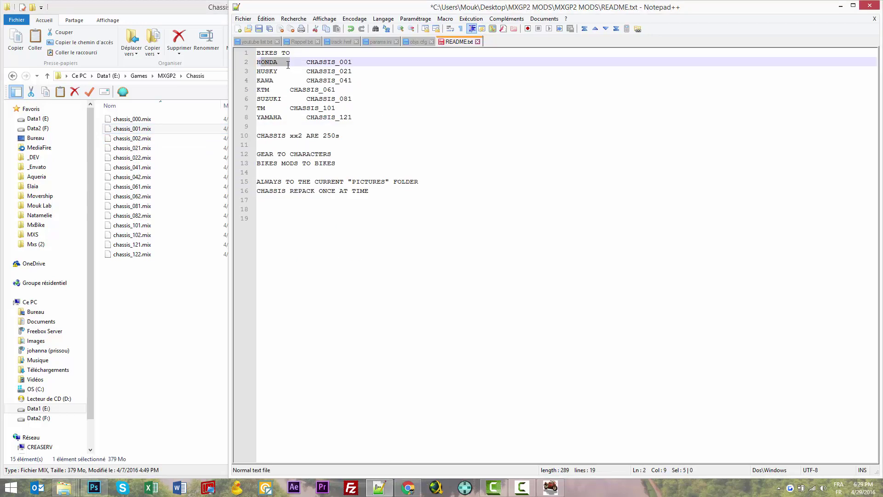
{"action": "left_click", "coordinate": [320, 74]}
{"action": "left_click", "coordinate": [129, 384]}
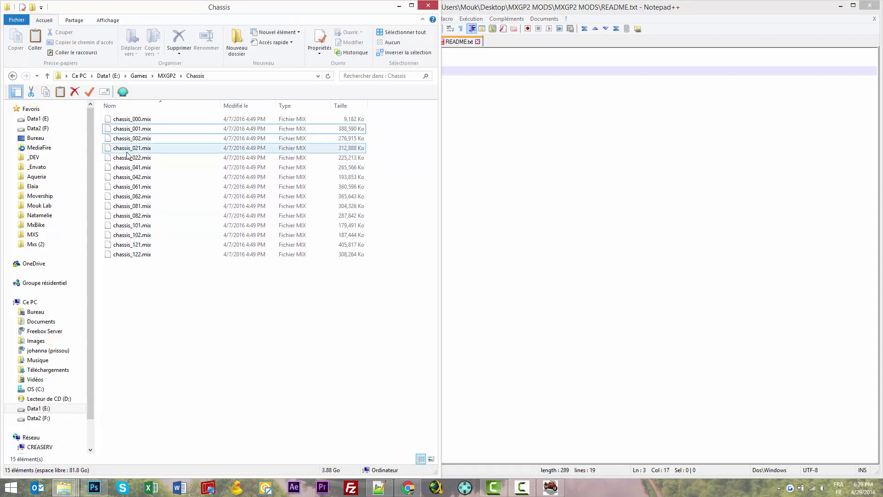
{"action": "left_click", "coordinate": [150, 149]}
{"action": "left_click", "coordinate": [486, 87]}
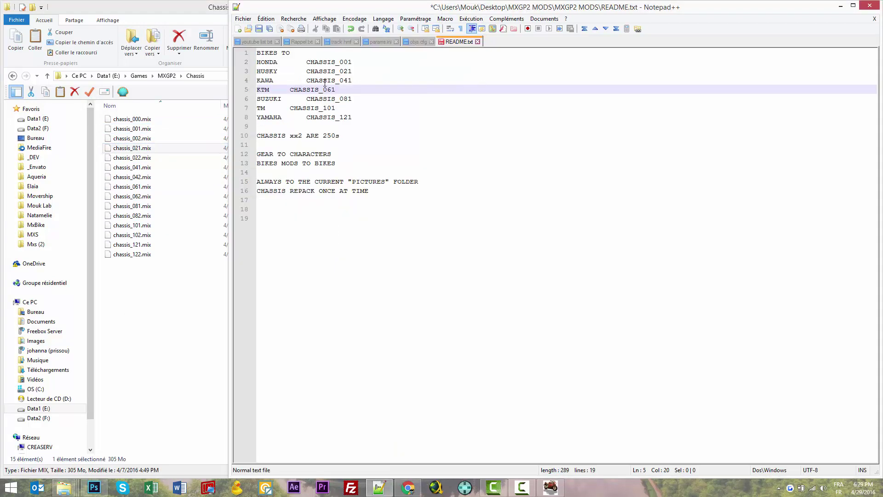
{"action": "double_click", "coordinate": [329, 71]}
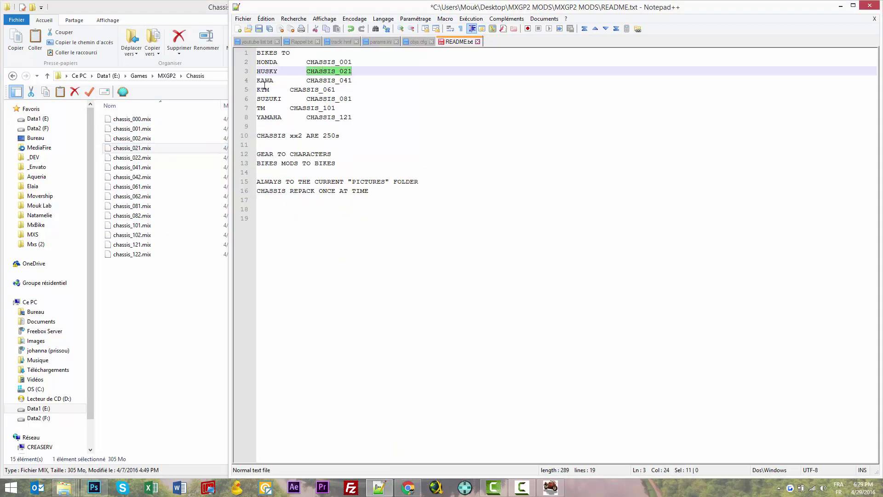
Step: Review the README's SUZUKI line and GEAR TO CHARACTERS note beside the Chassis folder
{"action": "left_click", "coordinate": [134, 147]}
{"action": "left_click", "coordinate": [353, 99]}
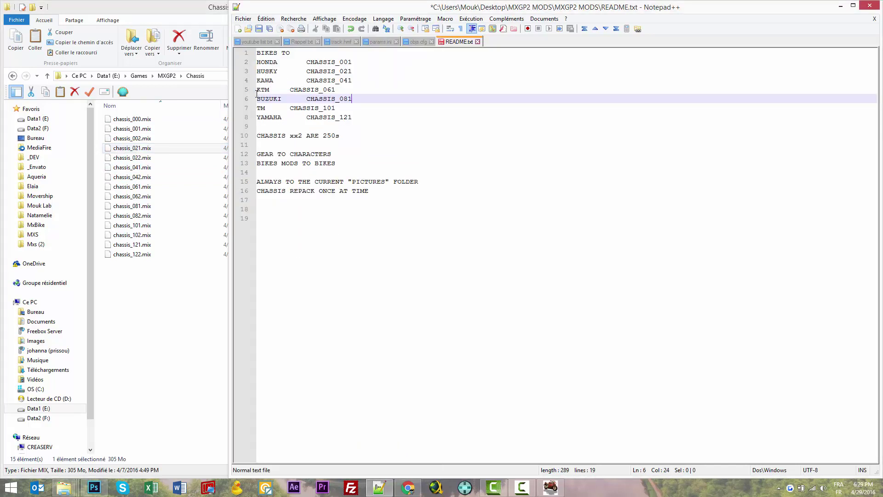
{"action": "mouse_move", "coordinate": [257, 154]}
{"action": "left_mouse_down"}
{"action": "mouse_move", "coordinate": [335, 154]}
{"action": "mouse_move", "coordinate": [257, 144]}
{"action": "left_mouse_up"}
{"action": "left_click", "coordinate": [174, 292]}
{"action": "left_click", "coordinate": [166, 76]}
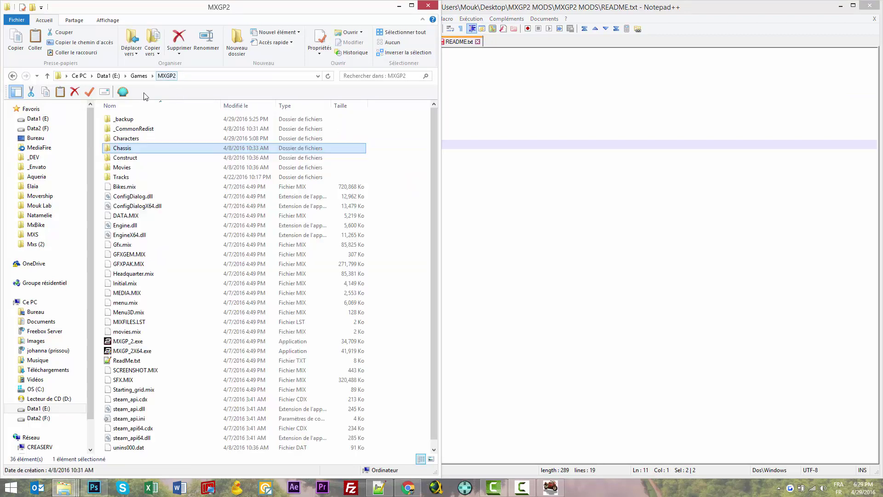
{"action": "double_click", "coordinate": [128, 138]}
{"action": "left_click", "coordinate": [538, 197]}
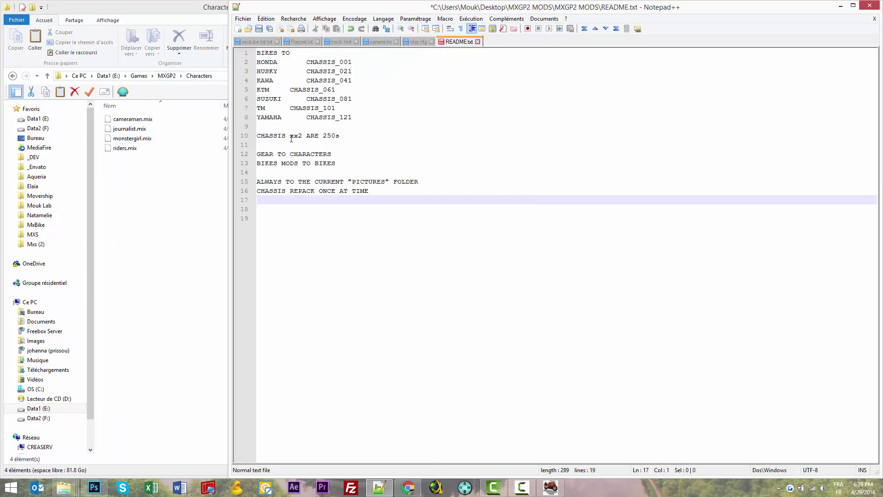
{"action": "left_click_drag", "start_coordinate": [263, 163], "coordinate": [298, 164]}
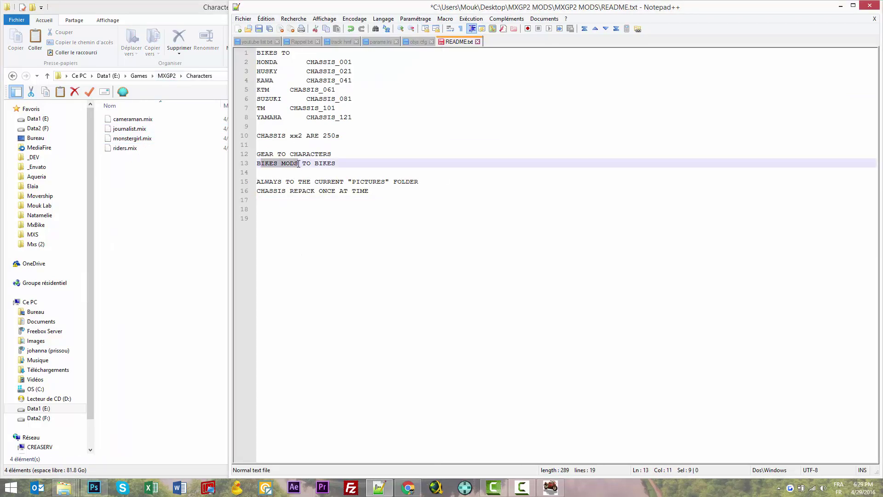
{"action": "left_click", "coordinate": [341, 158]}
{"action": "left_click", "coordinate": [168, 223]}
{"action": "left_click", "coordinate": [166, 76]}
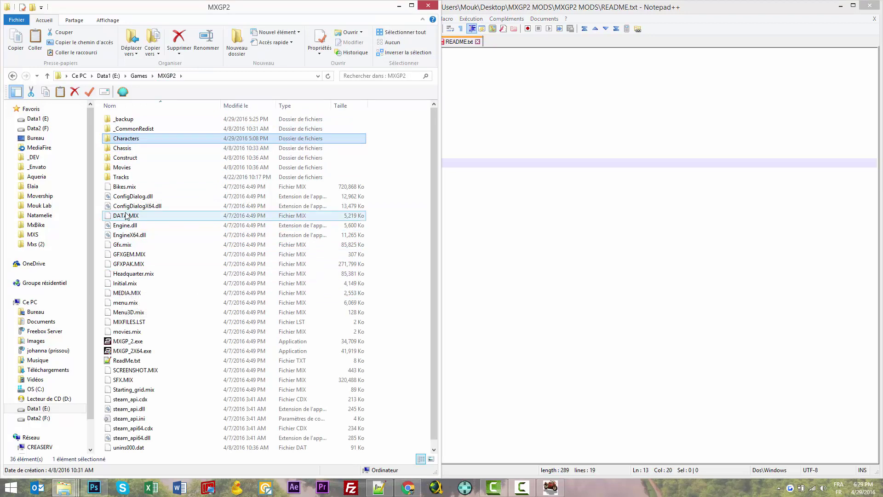
{"action": "left_click", "coordinate": [131, 187]}
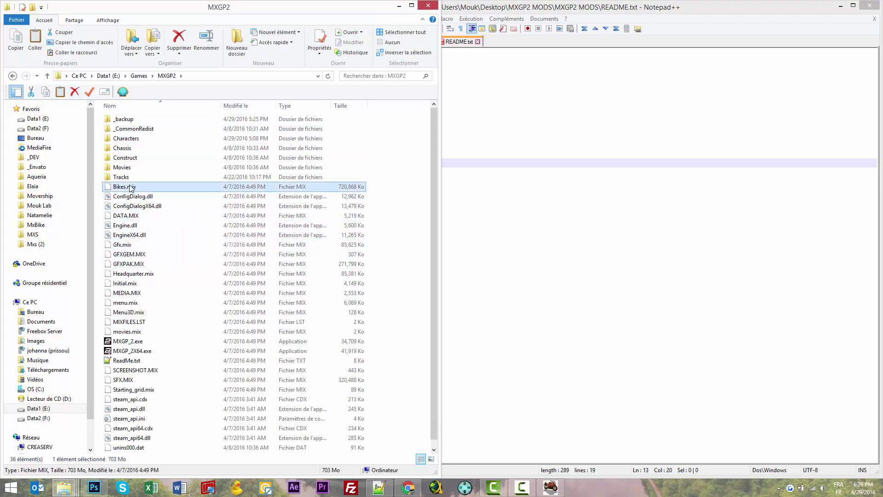
{"action": "left_click", "coordinate": [497, 151]}
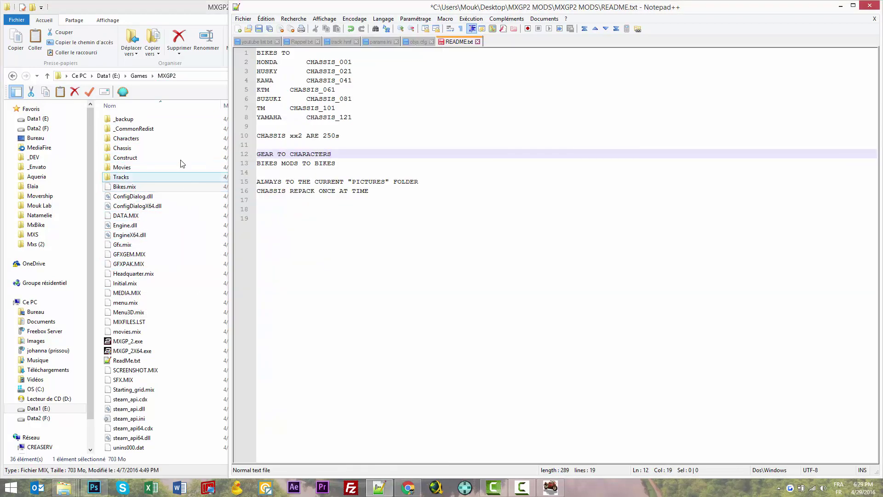
{"action": "mouse_move", "coordinate": [64, 487]}
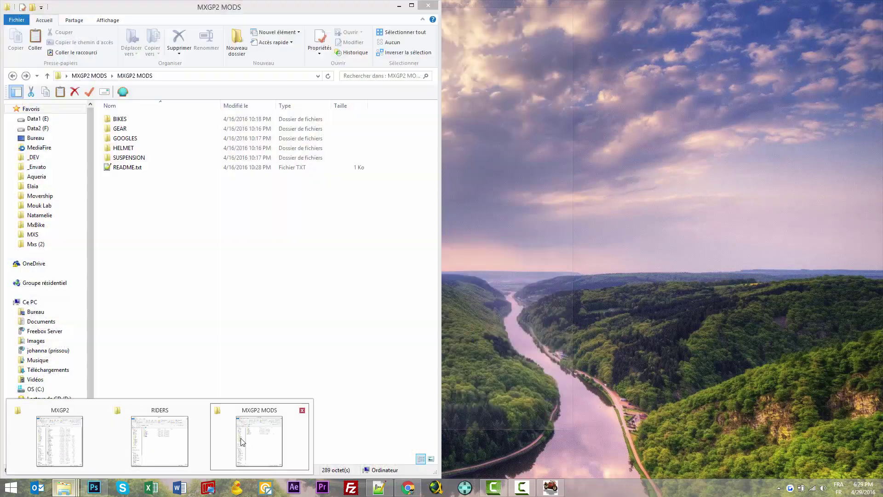
Step: Navigate to MXGP2 MODS > SUSPENSION > showa kawa
{"action": "left_click", "coordinate": [241, 437]}
{"action": "double_click", "coordinate": [152, 158]}
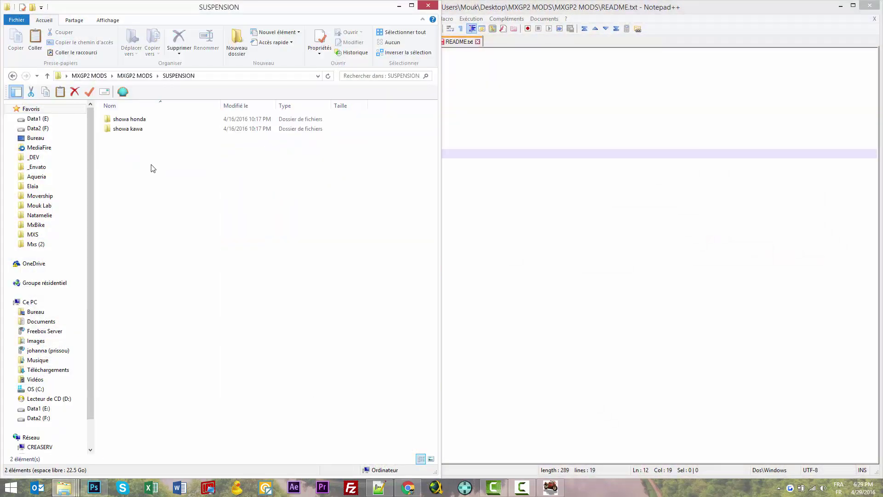
{"action": "double_click", "coordinate": [129, 120]}
{"action": "key", "text": "BackSpace"}
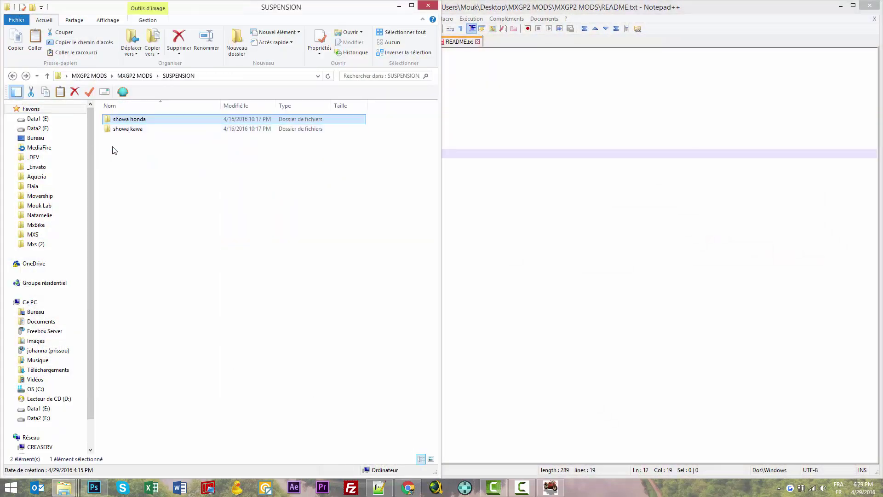
{"action": "double_click", "coordinate": [130, 131]}
Step: Preview SUSPENSION_107_D.DDS in Photoshop with default DDS settings, then close it
{"action": "double_click", "coordinate": [131, 124]}
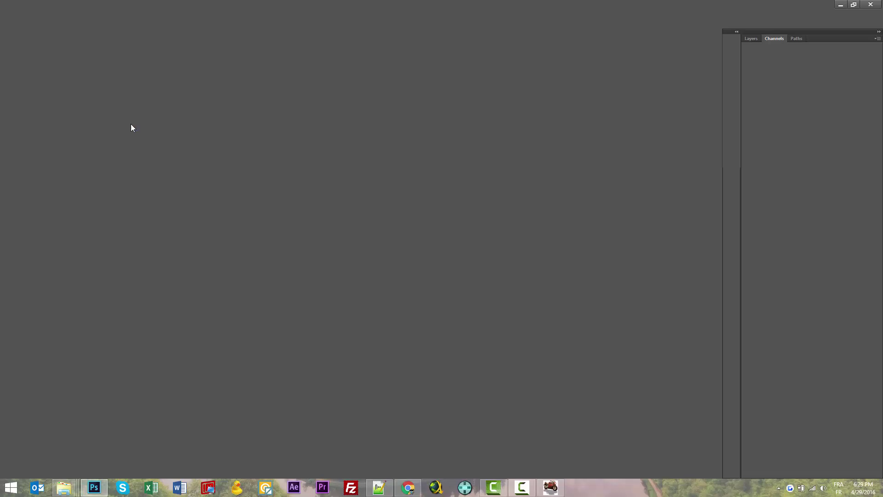
{"action": "left_click", "coordinate": [477, 223]}
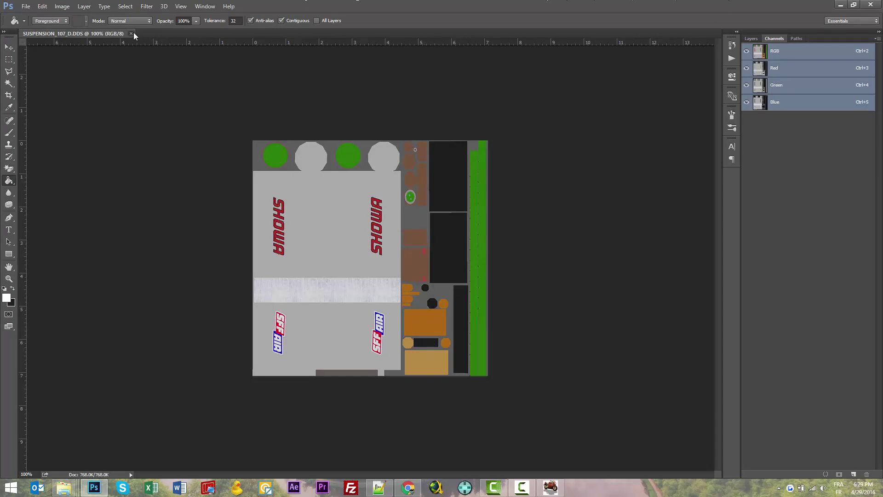
{"action": "left_click", "coordinate": [131, 34]}
{"action": "left_click", "coordinate": [839, 6]}
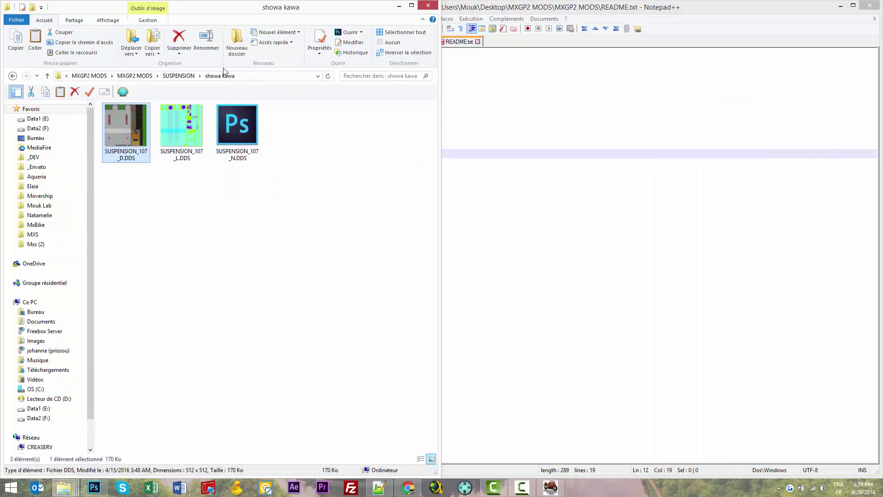
Step: Open the RIDER > PICTURES texture folder in the RIDERS window
{"action": "left_click", "coordinate": [135, 79]}
{"action": "left_click", "coordinate": [550, 146]}
{"action": "left_click", "coordinate": [550, 487]}
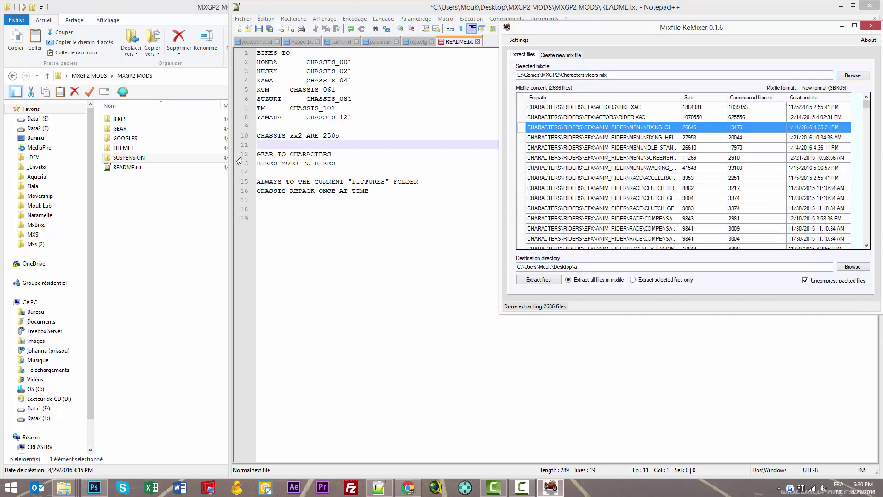
{"action": "left_click", "coordinate": [168, 242]}
{"action": "mouse_move", "coordinate": [64, 487]}
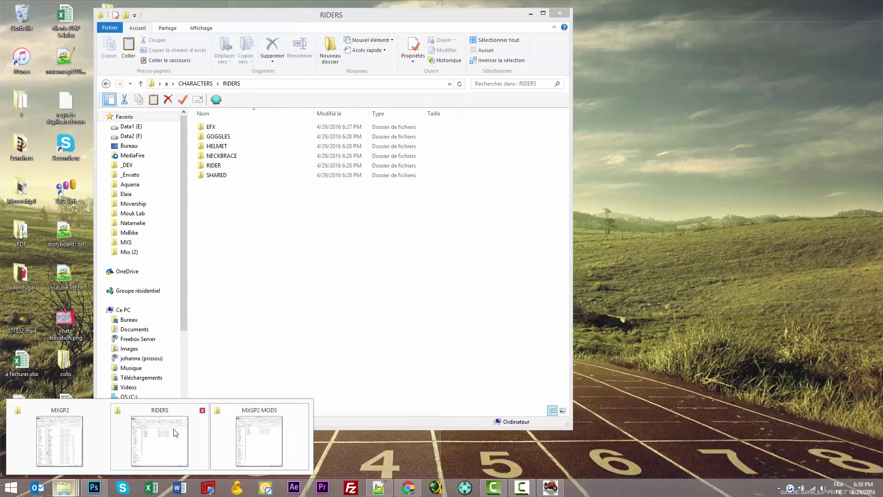
{"action": "left_click", "coordinate": [175, 432]}
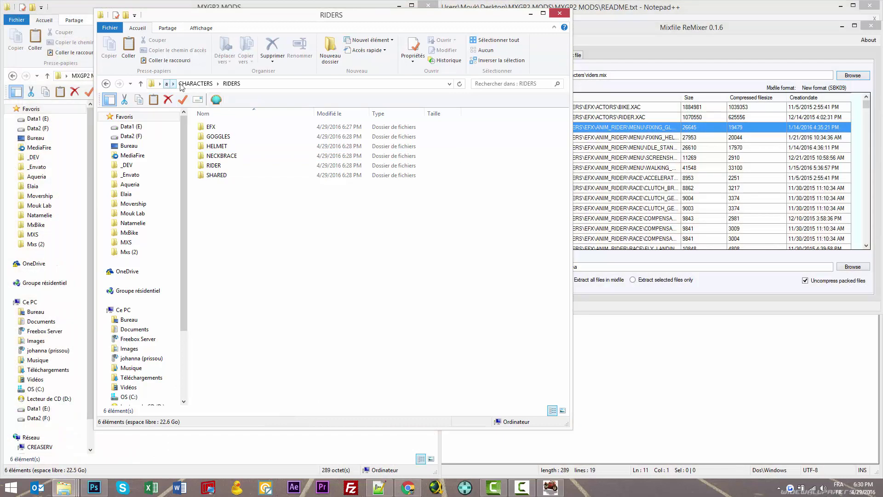
{"action": "double_click", "coordinate": [219, 165]}
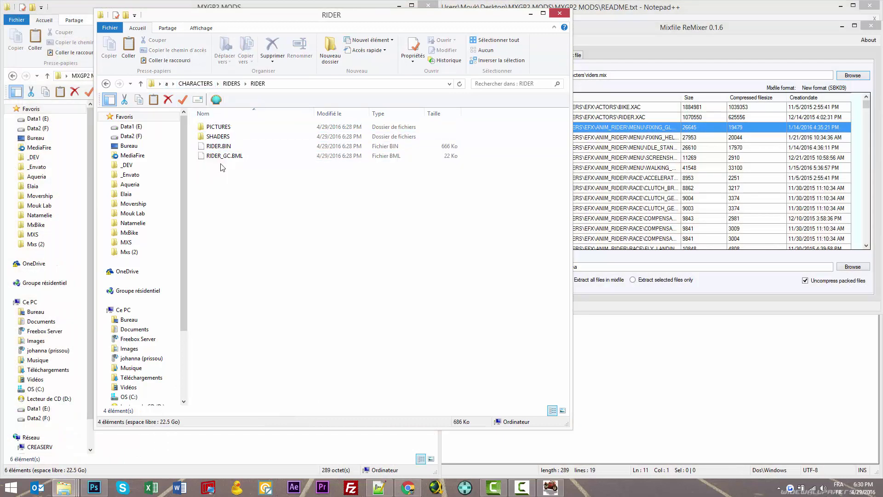
{"action": "double_click", "coordinate": [220, 126]}
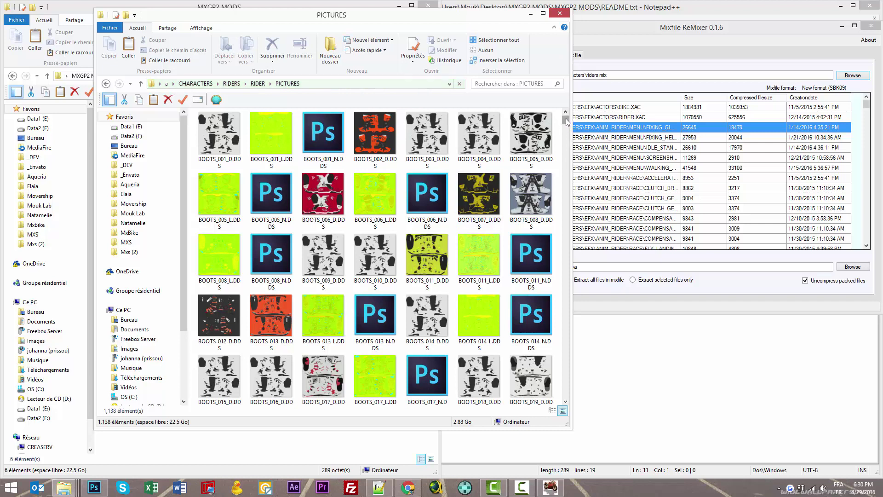
{"action": "left_click_drag", "start_coordinate": [566, 118], "coordinate": [564, 124]}
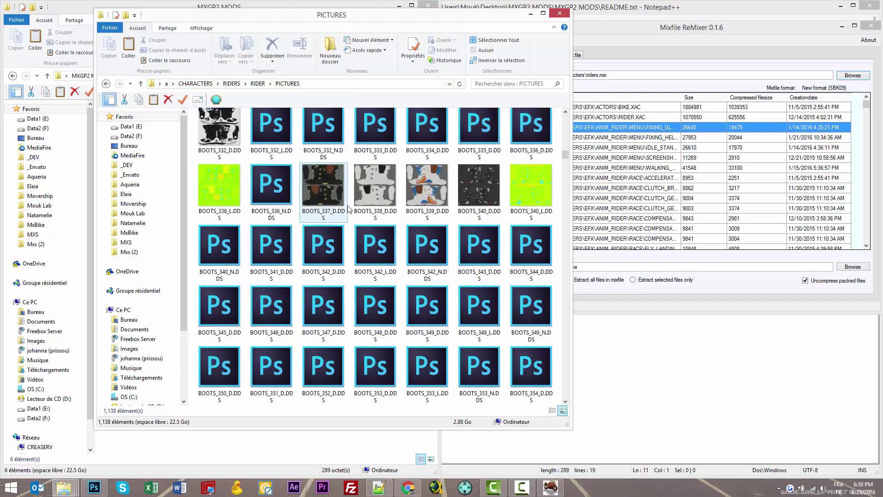
Step: Browse the SUIT_001_D, SUIT_009_N and SUIT_011_L textures, then move the PICTURES window right
{"action": "left_click", "coordinate": [318, 194]}
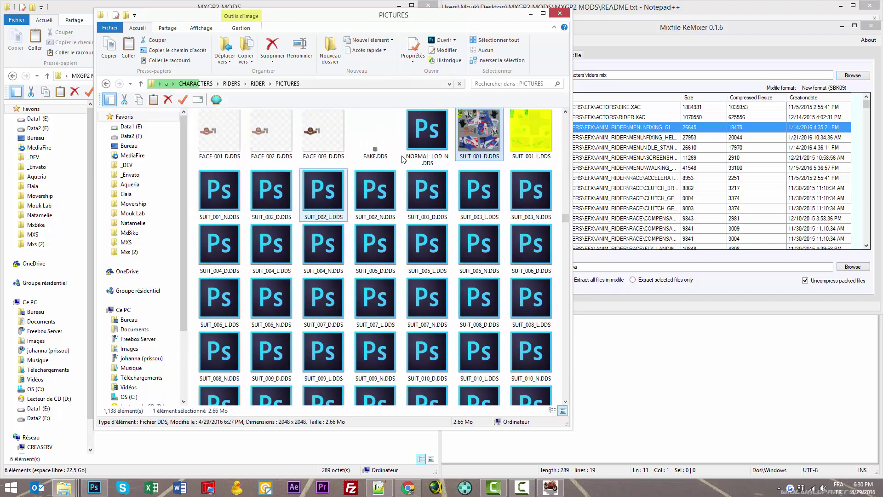
{"action": "scroll", "coordinate": [213, 320], "scroll_direction": "up", "scroll_amount": 3}
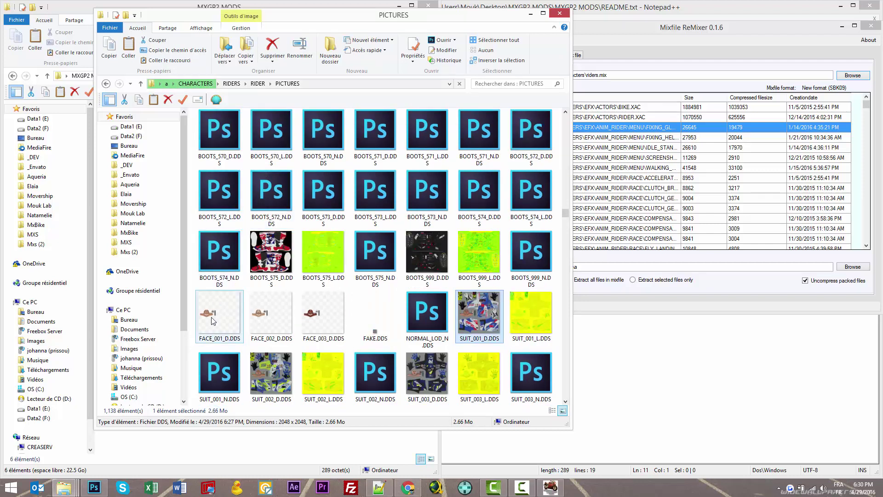
{"action": "scroll", "coordinate": [385, 205], "scroll_direction": "down", "scroll_amount": 5}
{"action": "left_click", "coordinate": [398, 197]}
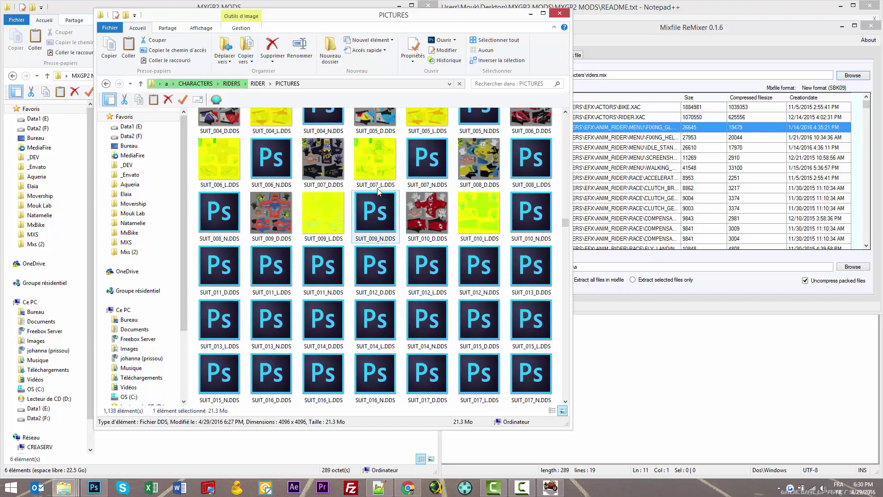
{"action": "left_click", "coordinate": [284, 251]}
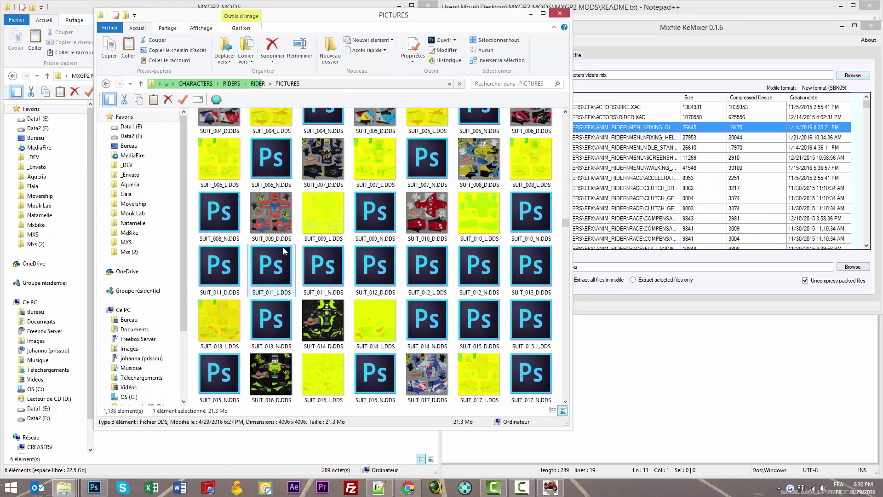
{"action": "scroll", "coordinate": [423, 228], "scroll_direction": "down", "scroll_amount": 20}
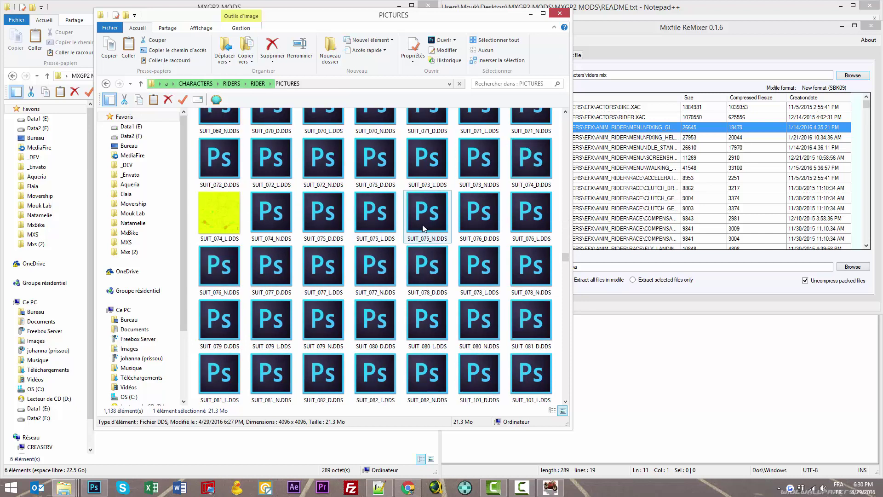
{"action": "scroll", "coordinate": [423, 228], "scroll_direction": "down", "scroll_amount": 20}
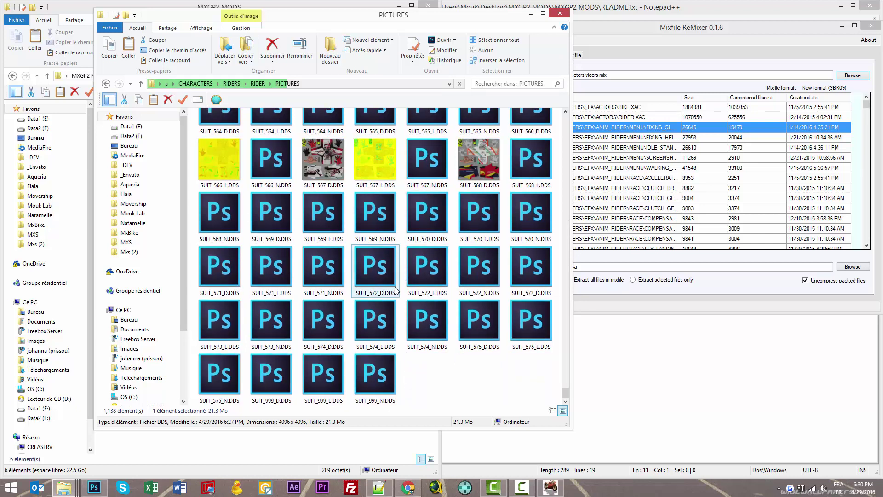
{"action": "scroll", "coordinate": [391, 285], "scroll_direction": "up", "scroll_amount": 20}
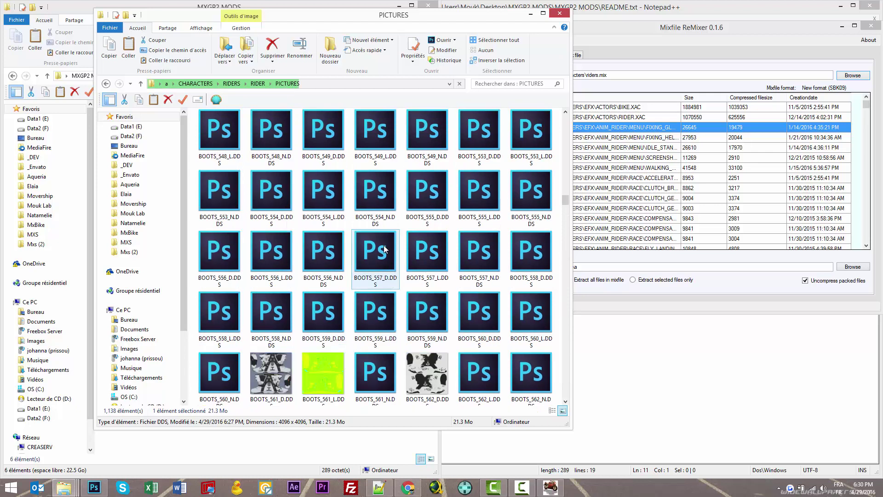
{"action": "key", "text": "s"}
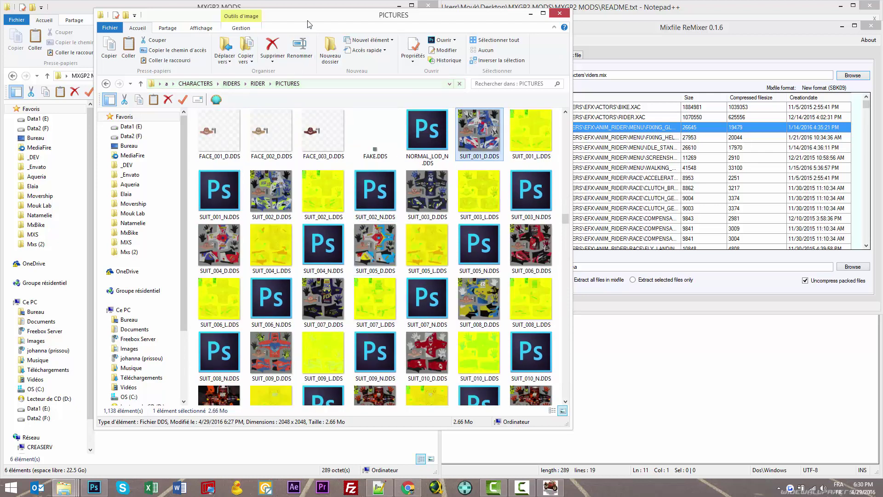
{"action": "left_click_drag", "start_coordinate": [308, 24], "coordinate": [482, 28]}
Step: Open MXGP2 MODS > GEAR > SEARLE and select the modded SUIT_012_D.DDS texture
{"action": "left_click", "coordinate": [226, 262]}
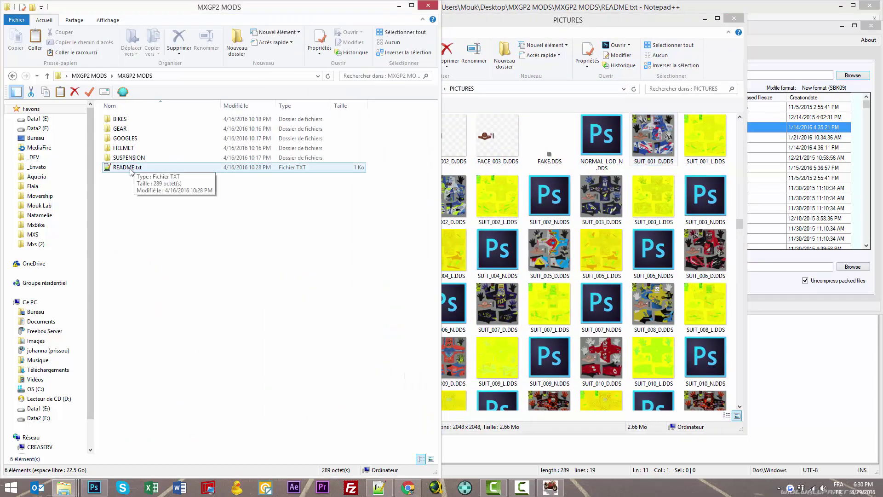
{"action": "left_click", "coordinate": [129, 138]}
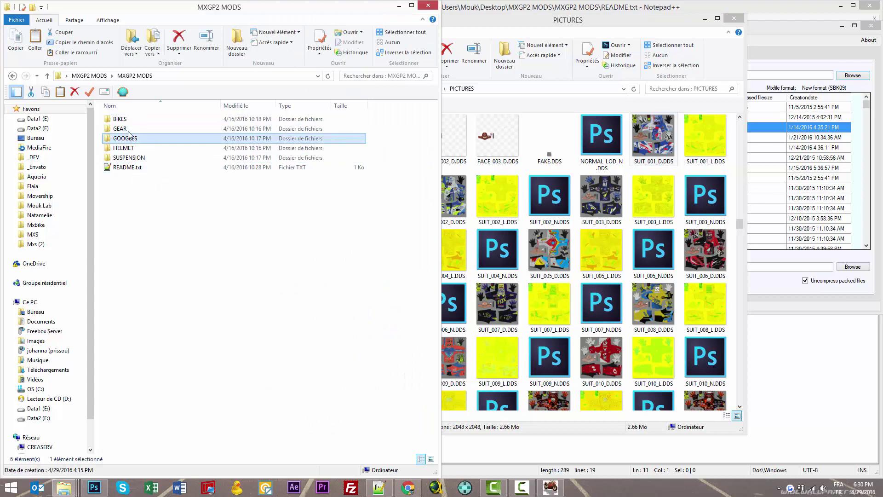
{"action": "double_click", "coordinate": [128, 131]}
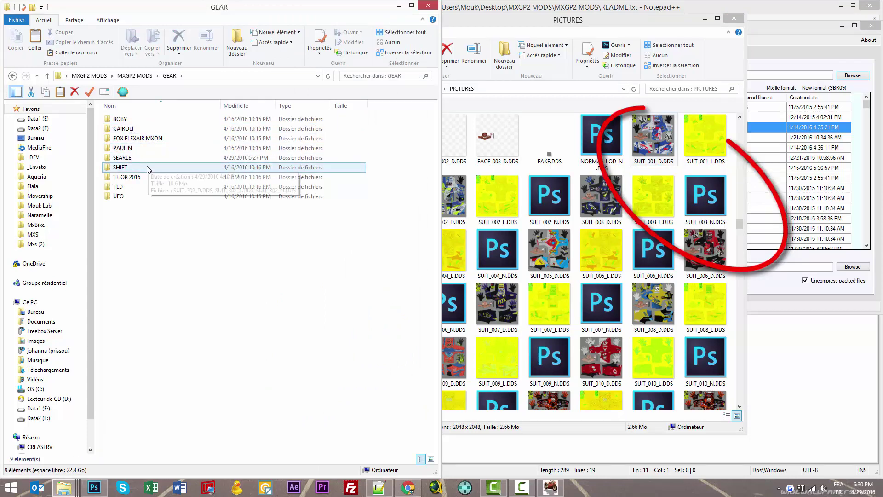
{"action": "double_click", "coordinate": [145, 159]}
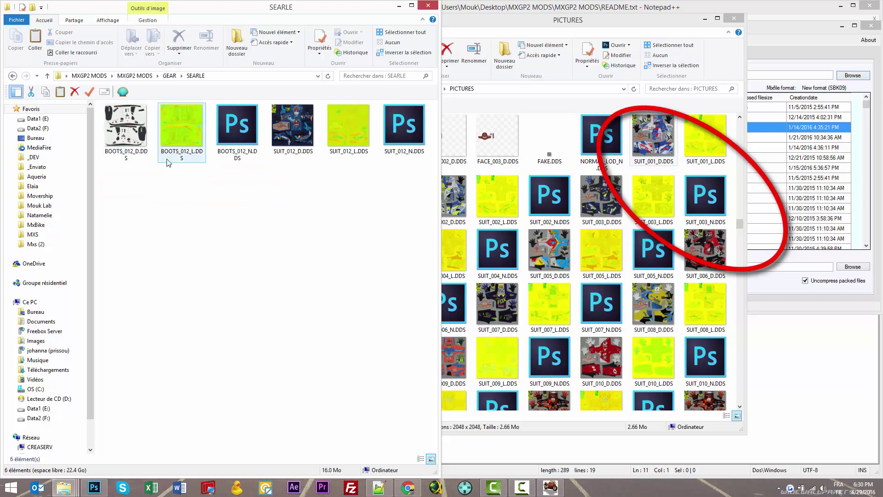
{"action": "left_click", "coordinate": [292, 136]}
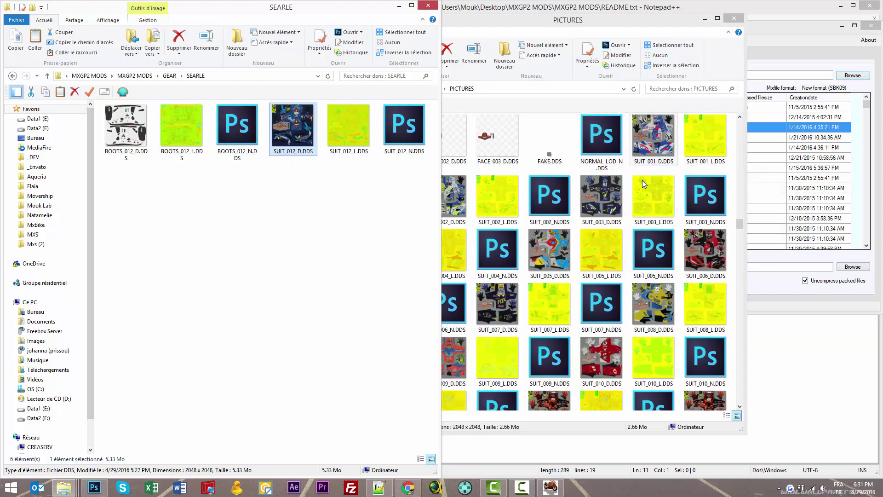
{"action": "left_click", "coordinate": [663, 251]}
Step: View the game's original SUIT_012_D.DDS from PICTURES in Photoshop, then close it
{"action": "left_click", "coordinate": [702, 247]}
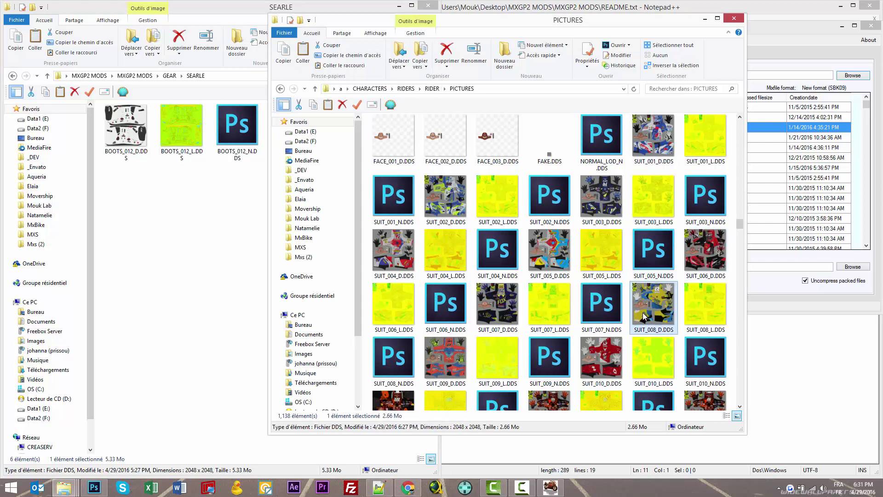
{"action": "scroll", "coordinate": [642, 312], "scroll_direction": "down", "scroll_amount": 5}
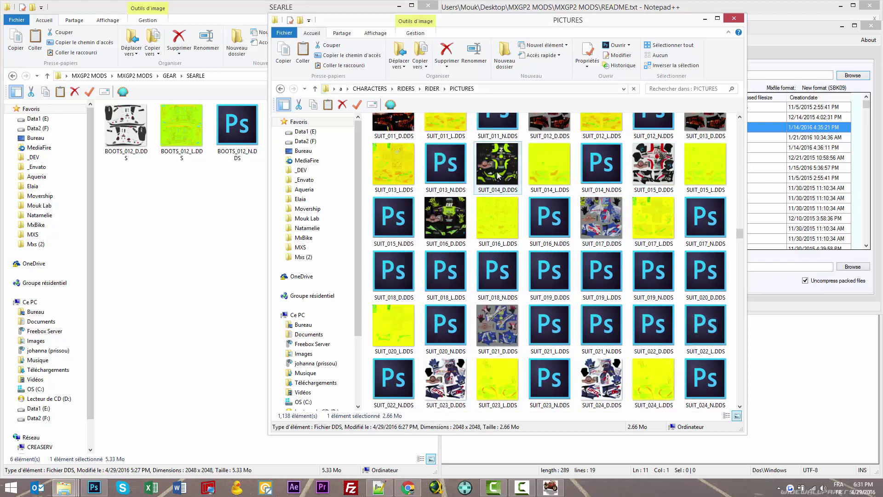
{"action": "scroll", "coordinate": [543, 276], "scroll_direction": "up", "scroll_amount": 3}
{"action": "double_click", "coordinate": [550, 248]}
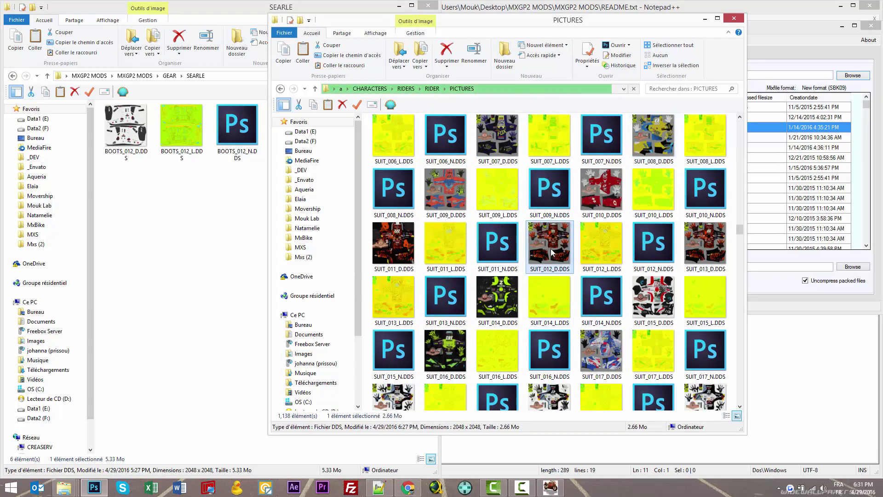
{"action": "left_click", "coordinate": [476, 222]}
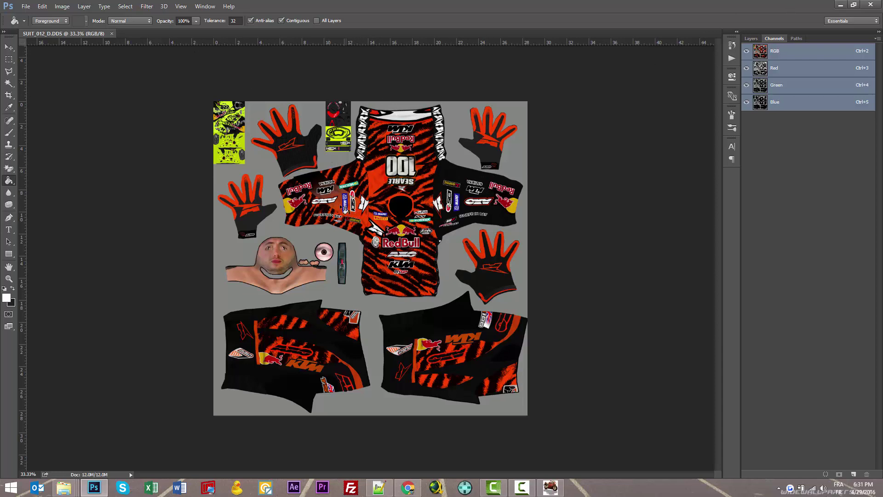
{"action": "left_click", "coordinate": [112, 33]}
Step: Open SEARLE's SUIT_012_D.DDS in Photoshop and inspect its all-white Alpha 1 channel alongside RGB
{"action": "left_click", "coordinate": [839, 5]}
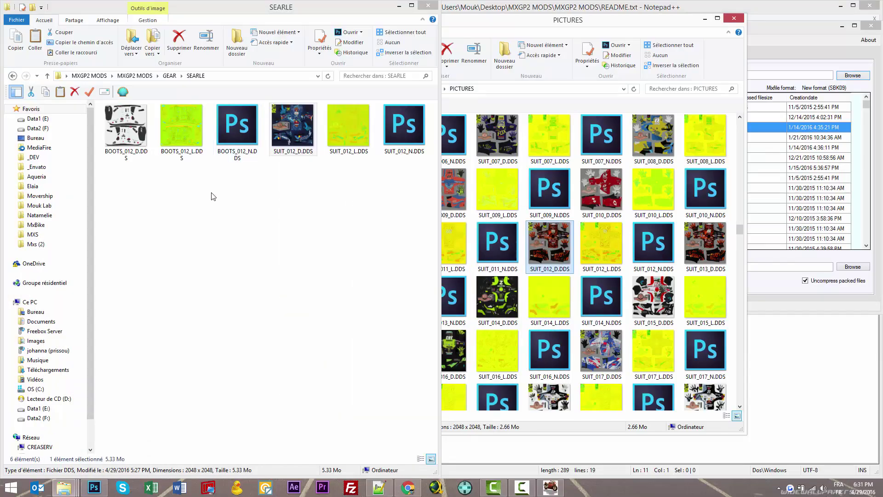
{"action": "double_click", "coordinate": [294, 128]}
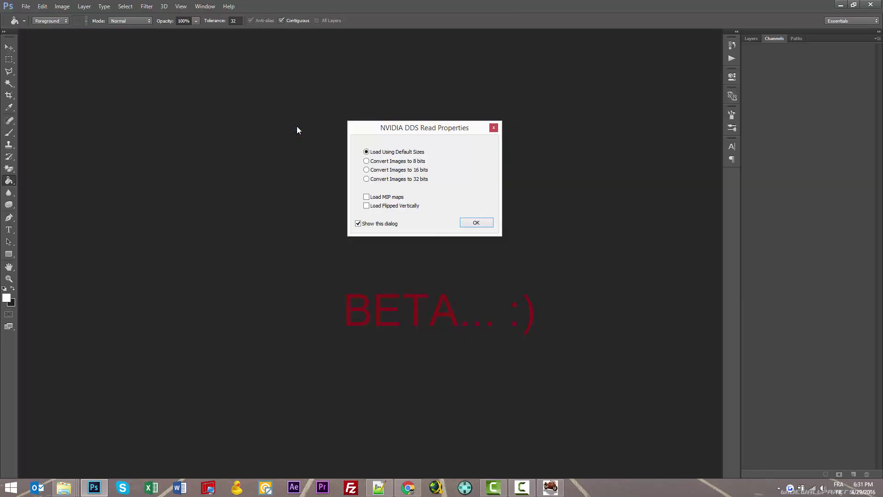
{"action": "left_click", "coordinate": [476, 222]}
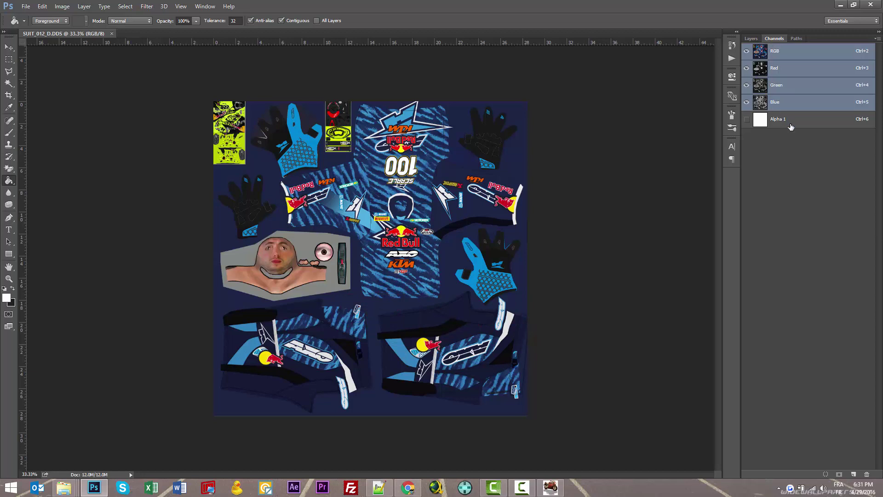
{"action": "left_click", "coordinate": [789, 124]}
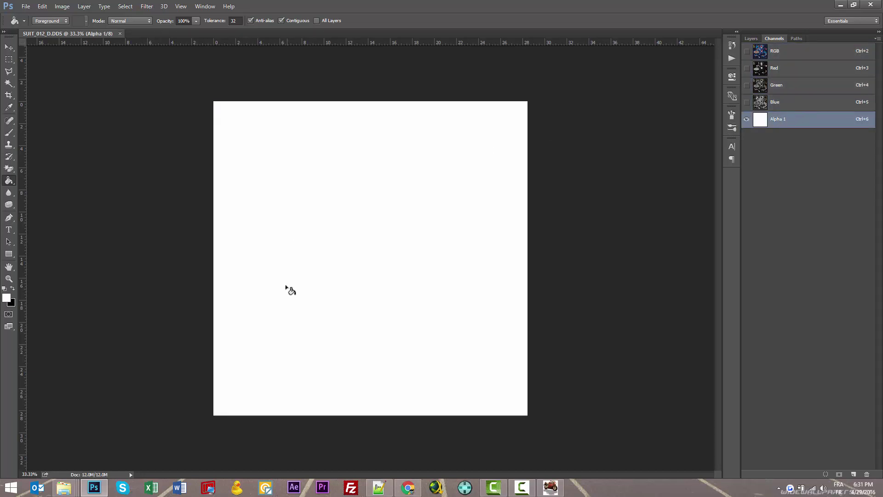
{"action": "left_click", "coordinate": [746, 51]}
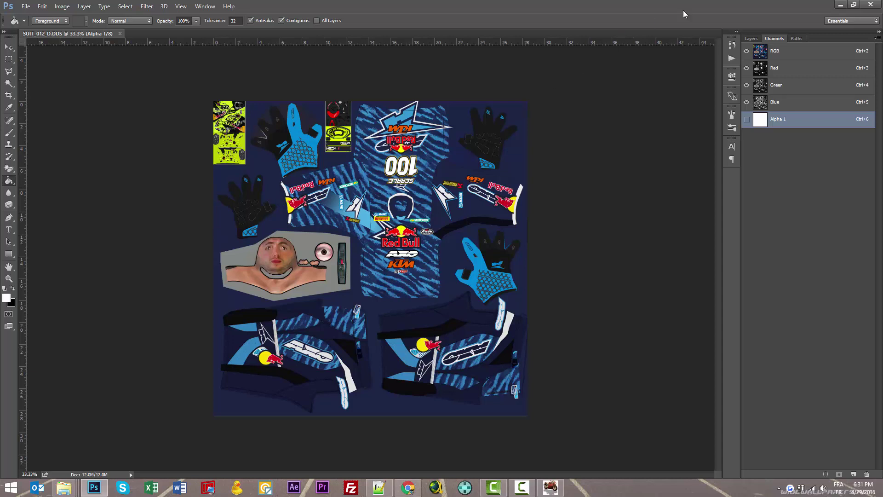
Step: Clear away Photoshop and the mail splash screen, bringing the PICTURES folder to the front
{"action": "left_click", "coordinate": [841, 5]}
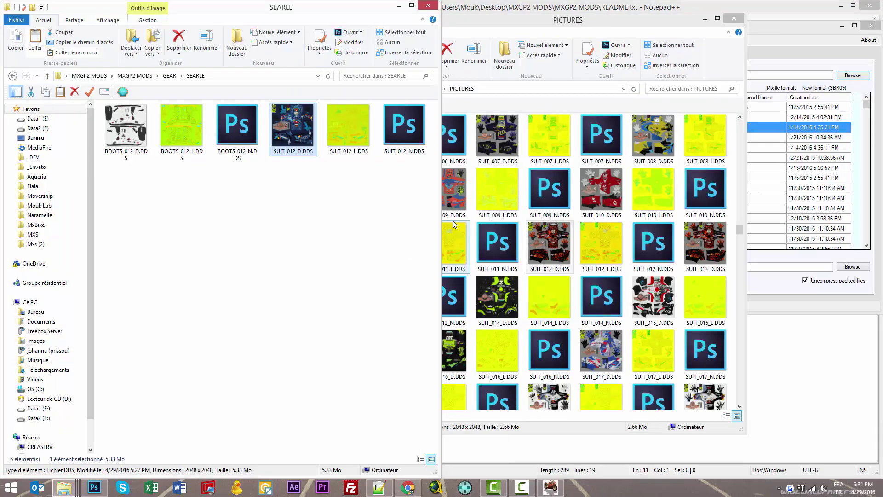
{"action": "left_click", "coordinate": [538, 8]}
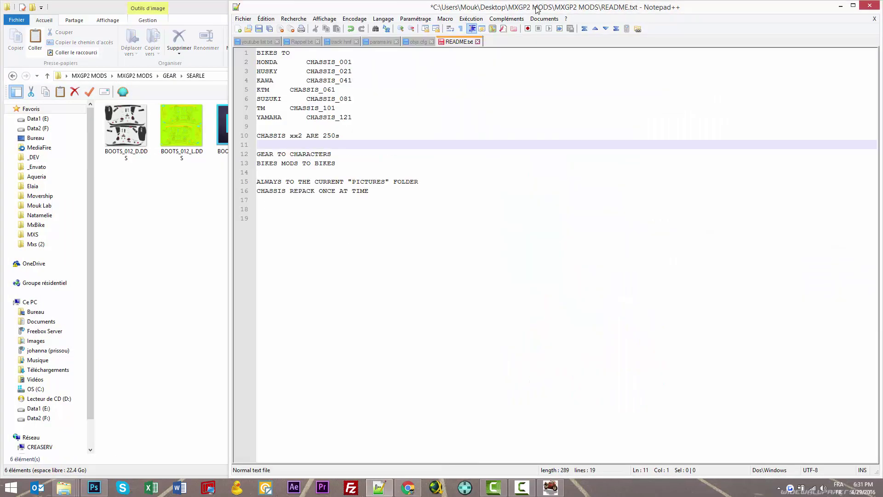
{"action": "left_click", "coordinate": [179, 236]}
{"action": "left_click", "coordinate": [37, 487]}
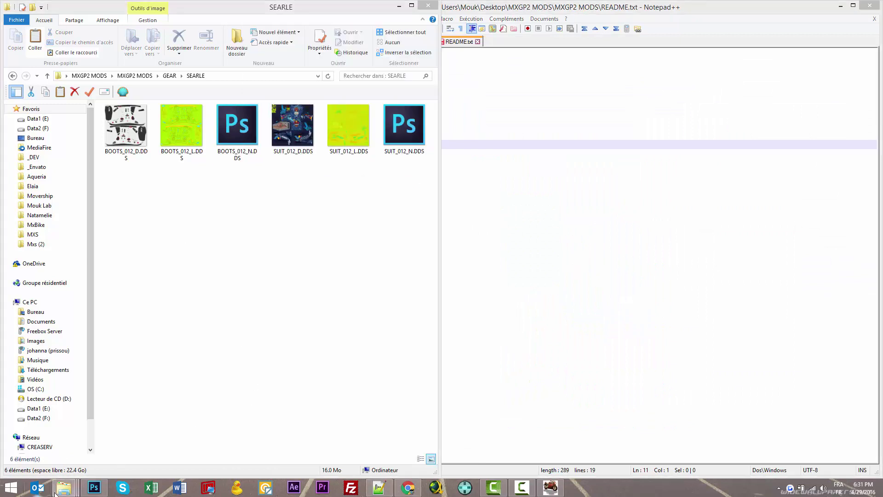
{"action": "left_click", "coordinate": [535, 193]}
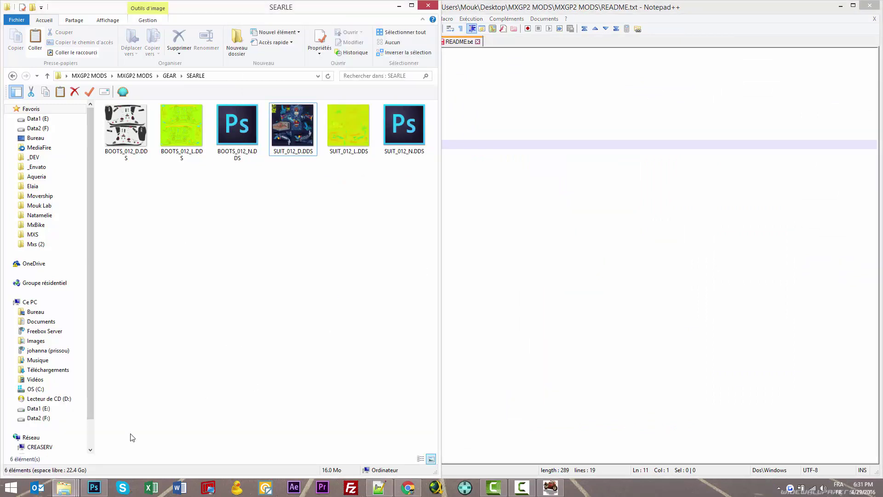
{"action": "mouse_move", "coordinate": [68, 491]}
{"action": "left_click", "coordinate": [243, 438]}
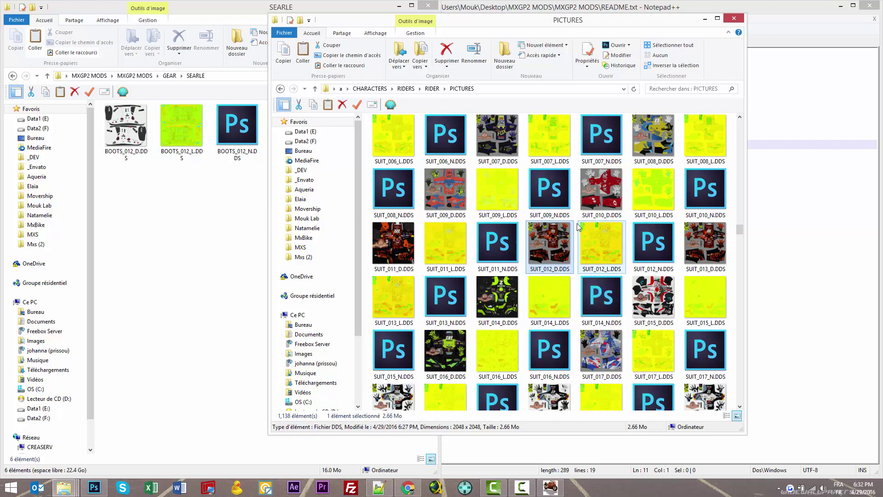
Step: Preview the game's SUIT_012_N.DDS normal map in Photoshop, then close it and minimize Photoshop
{"action": "left_click", "coordinate": [595, 249]}
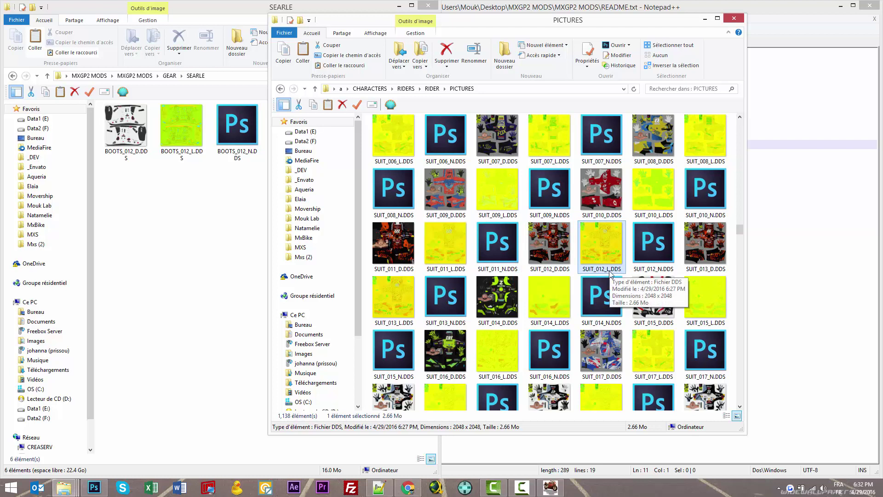
{"action": "left_click", "coordinate": [659, 271]}
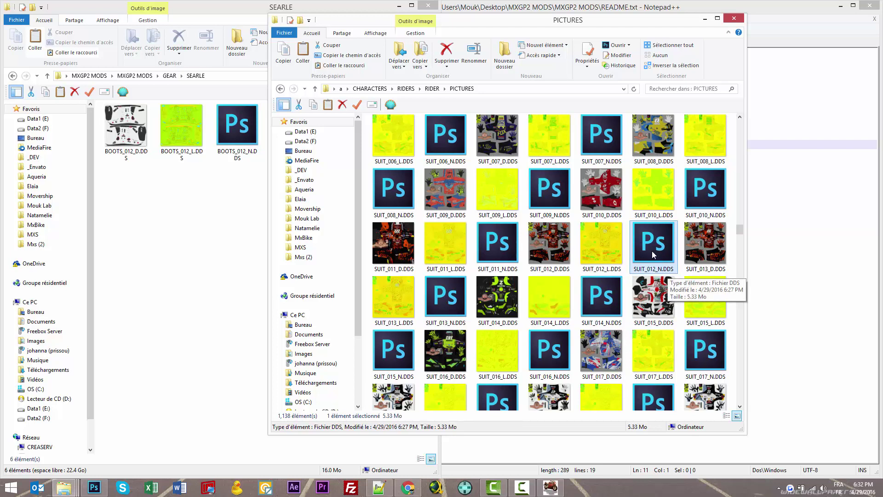
{"action": "double_click", "coordinate": [657, 240]}
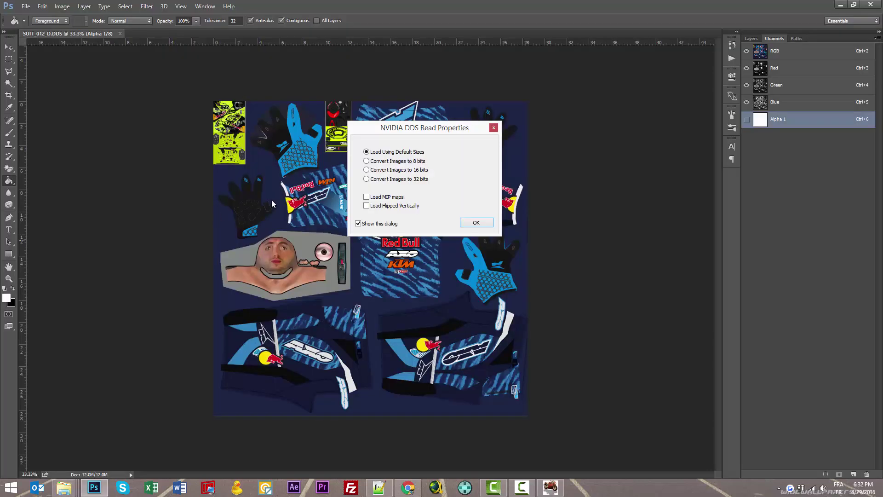
{"action": "left_click", "coordinate": [476, 222]}
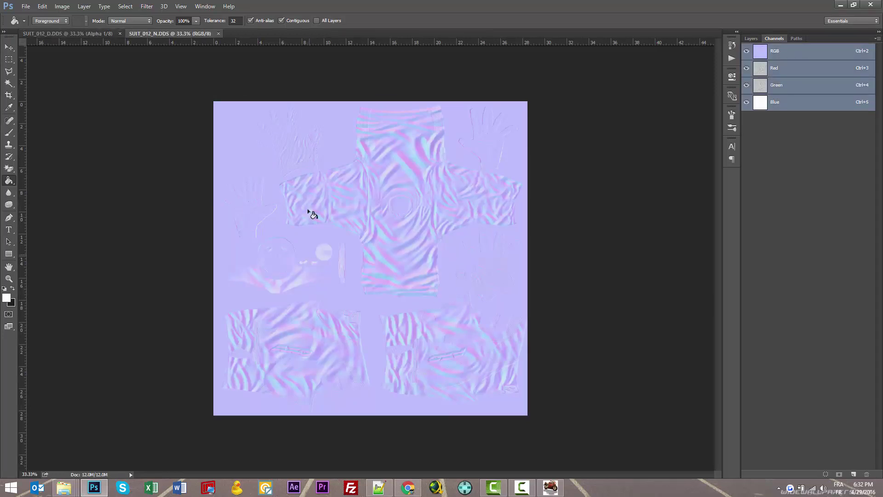
{"action": "left_click", "coordinate": [218, 33]}
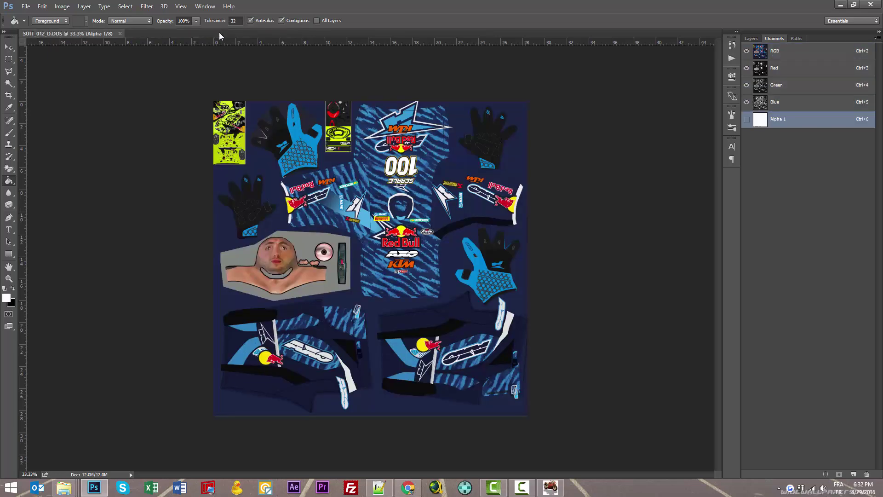
{"action": "left_click", "coordinate": [840, 5]}
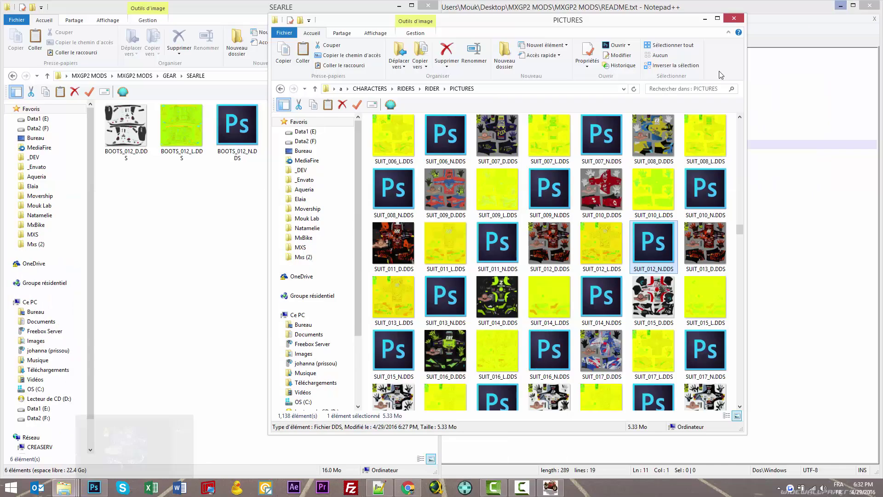
Step: Copy the six SEARLE BOOTS_012 and SUIT_012 textures into PICTURES, replacing the originals
{"action": "left_click", "coordinate": [195, 225]}
{"action": "key", "text": "ctrl+v"}
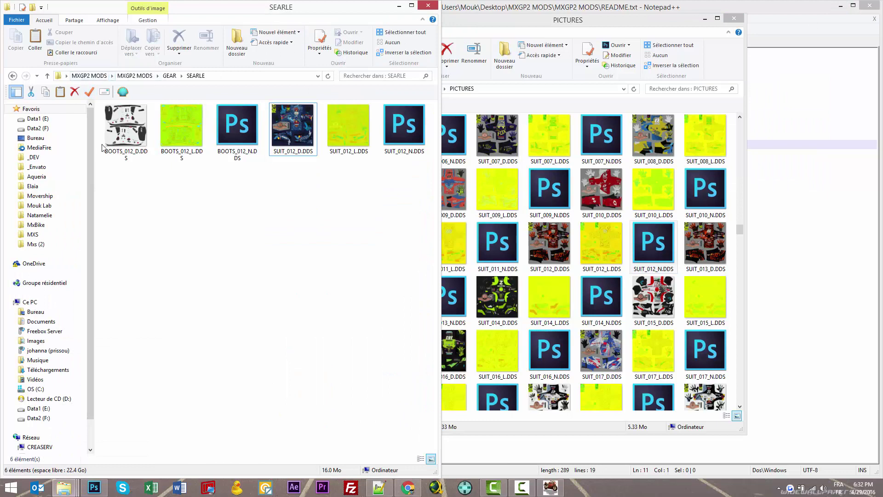
{"action": "left_click_drag", "start_coordinate": [126, 181], "coordinate": [423, 103]}
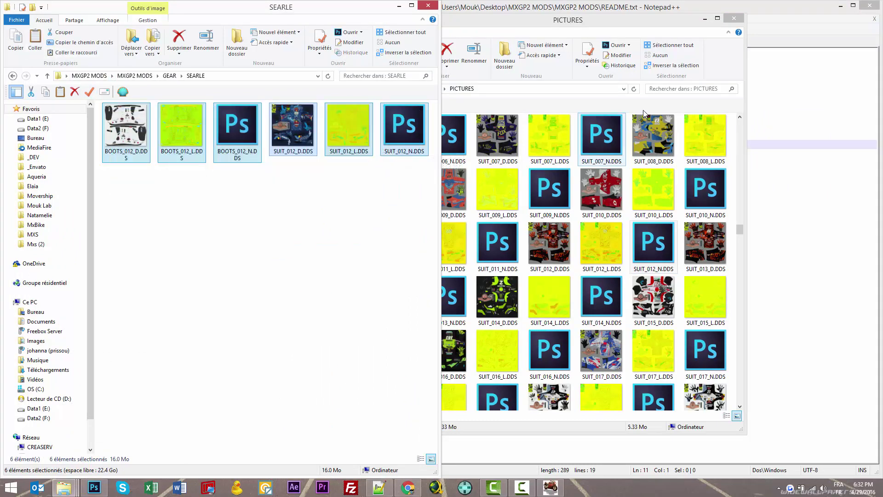
{"action": "left_click", "coordinate": [649, 29]}
{"action": "key", "text": "ctrl+v"}
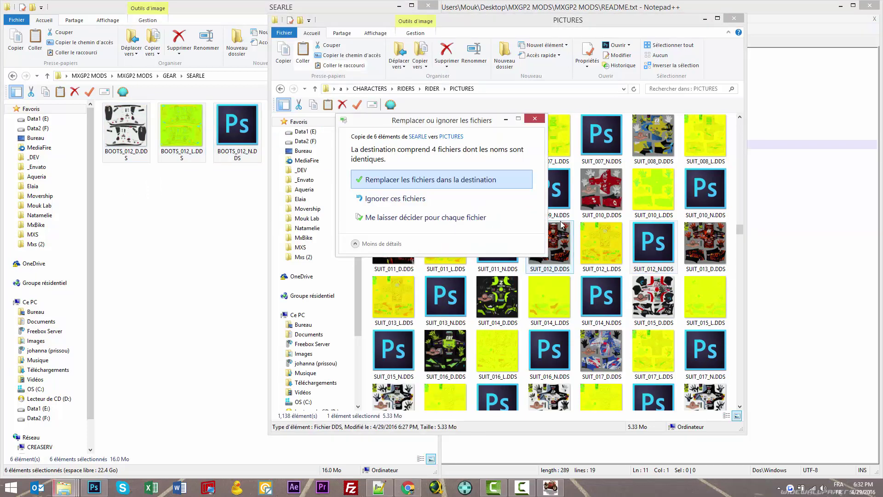
{"action": "left_click", "coordinate": [429, 179]}
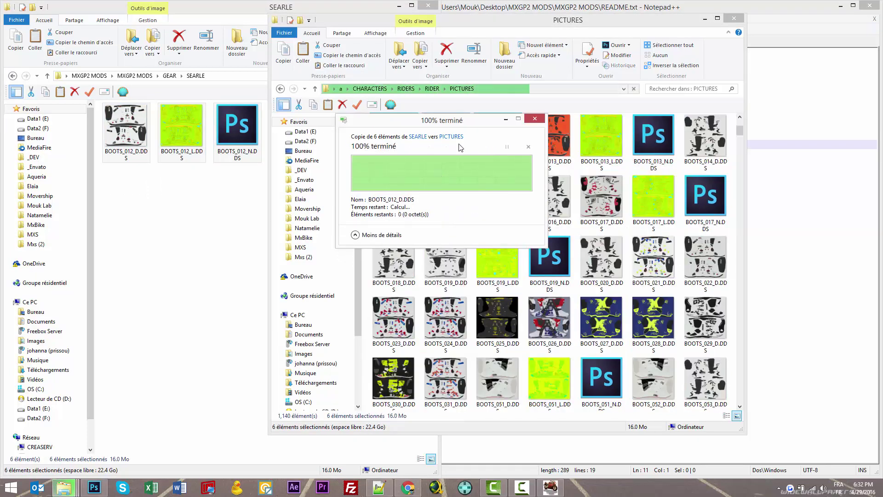
Step: Minimize the SEARLE window and shift the PICTURES window to the left
{"action": "left_click", "coordinate": [399, 6]}
{"action": "left_click_drag", "start_coordinate": [484, 23], "coordinate": [375, 53]}
{"action": "left_click_drag", "start_coordinate": [562, 54], "coordinate": [504, 48]}
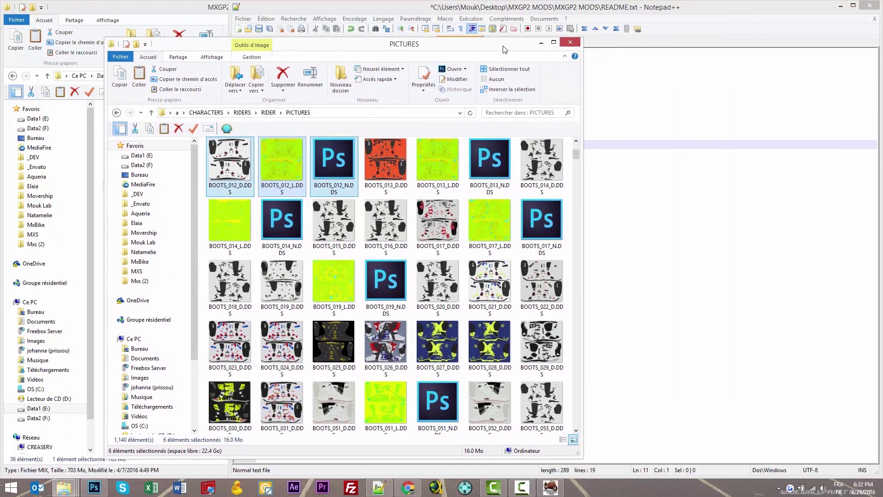
Step: Choose the desktop folder 'a' as the source for a new mix file
{"action": "left_click", "coordinate": [551, 486]}
{"action": "left_click_drag", "start_coordinate": [655, 28], "coordinate": [610, 78]}
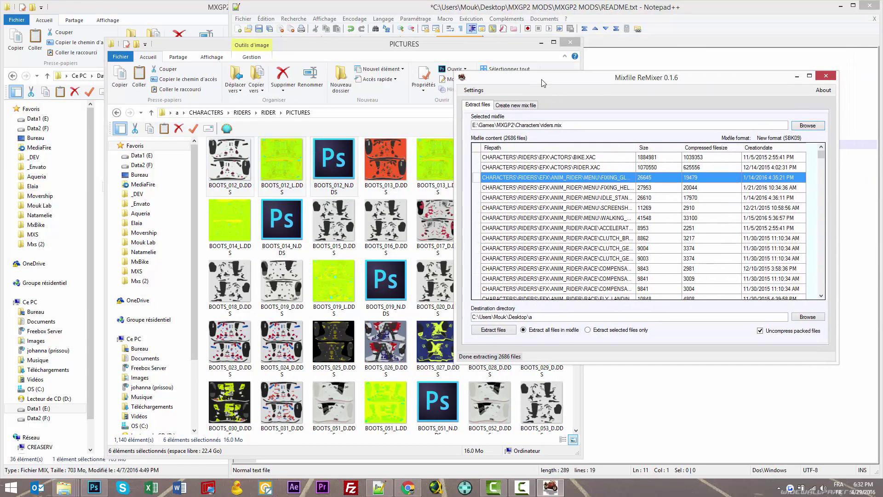
{"action": "left_click", "coordinate": [506, 105]}
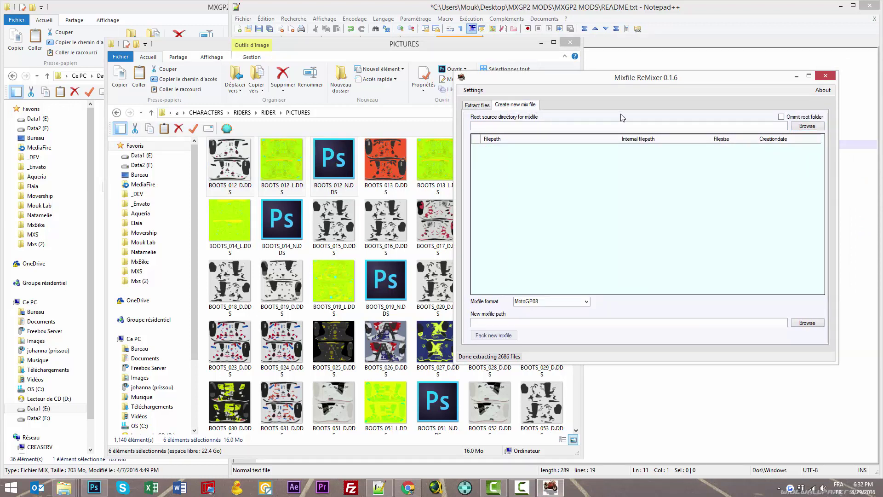
{"action": "left_click", "coordinate": [807, 126]}
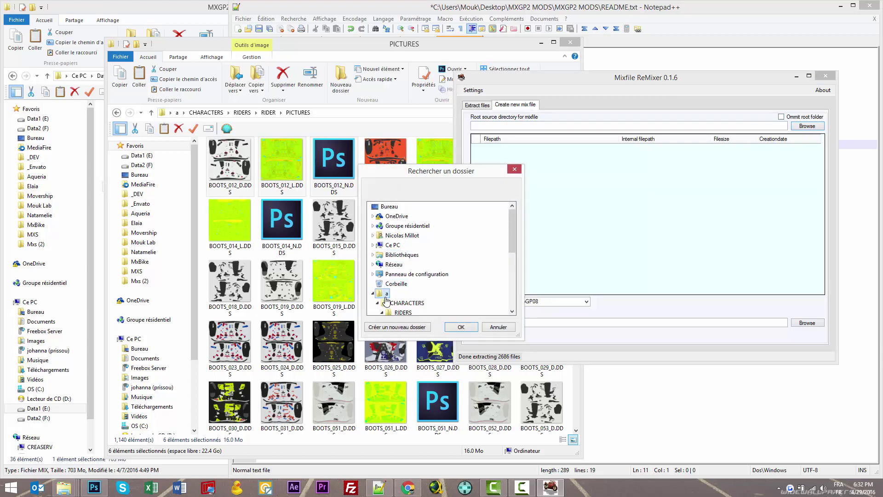
{"action": "left_click", "coordinate": [386, 299]}
{"action": "left_click", "coordinate": [461, 326]}
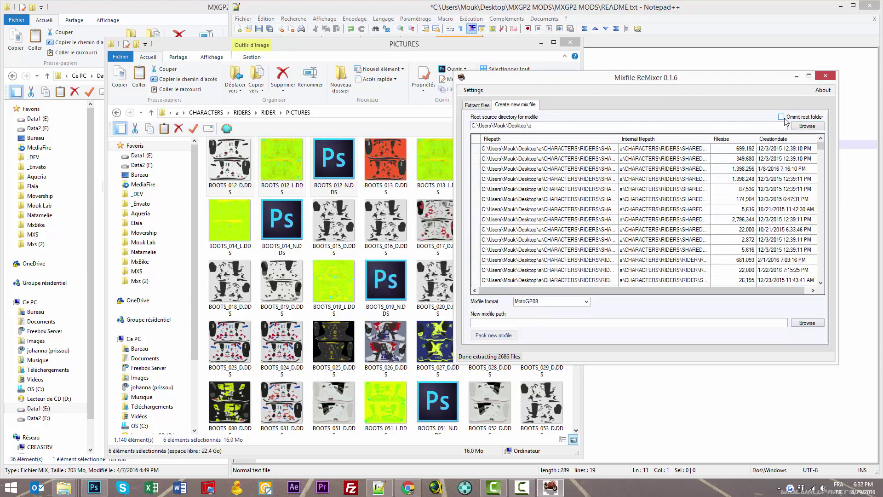
Step: Tick 'Ommit root folder' and check the first file's internal path
{"action": "left_click", "coordinate": [810, 119]}
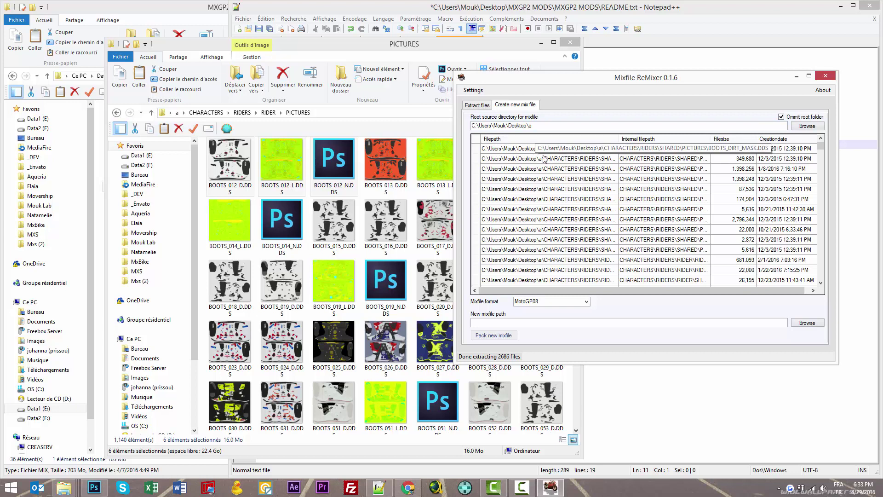
{"action": "left_click", "coordinate": [639, 147]}
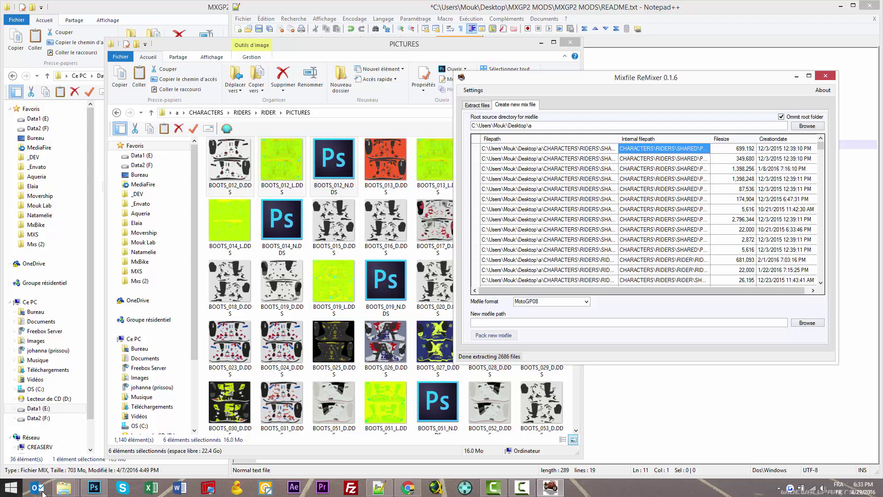
{"action": "left_click", "coordinate": [64, 488]}
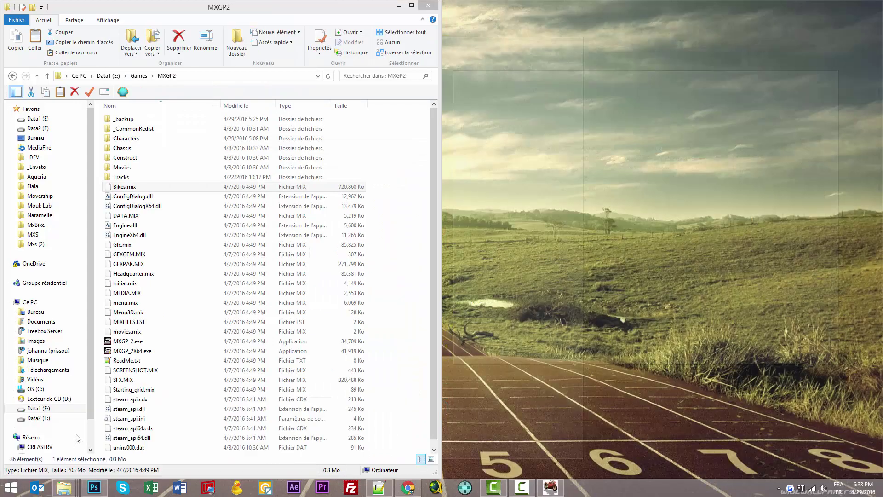
Step: Go back to Games\MXGP2 in Explorer and select MXGP_2.exe
{"action": "left_click", "coordinate": [59, 441]}
{"action": "left_click", "coordinate": [154, 343]}
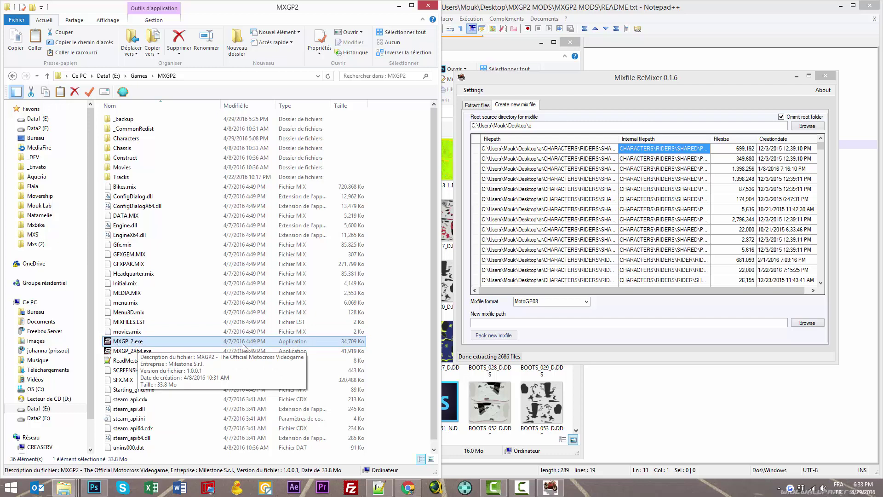
{"action": "left_click", "coordinate": [387, 261]}
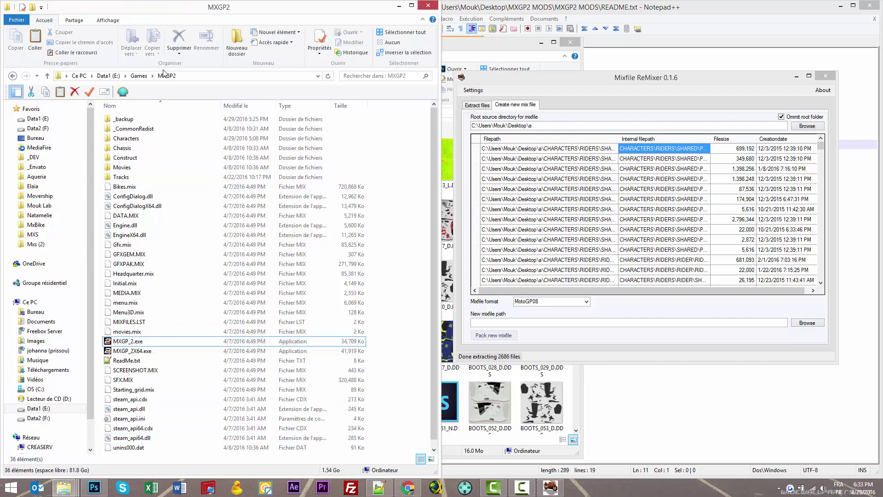
{"action": "left_click", "coordinate": [139, 76]}
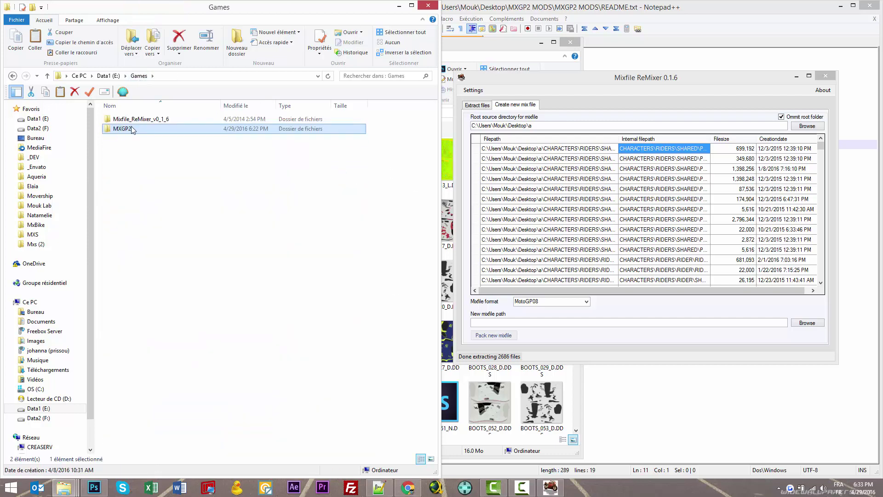
{"action": "double_click", "coordinate": [131, 128]}
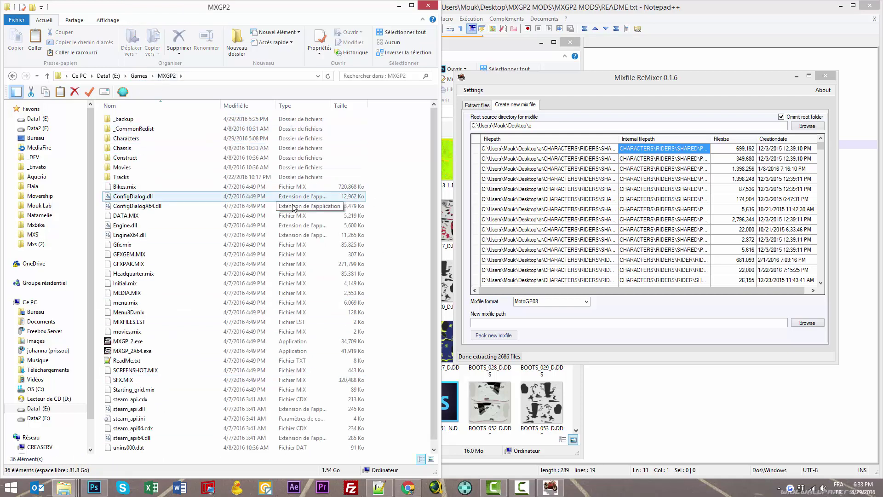
{"action": "left_click", "coordinate": [135, 344]}
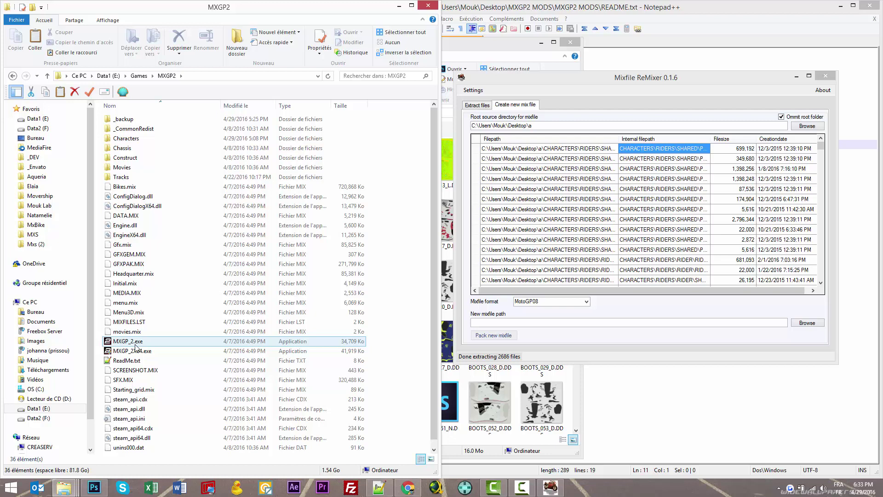
{"action": "left_click", "coordinate": [136, 344]}
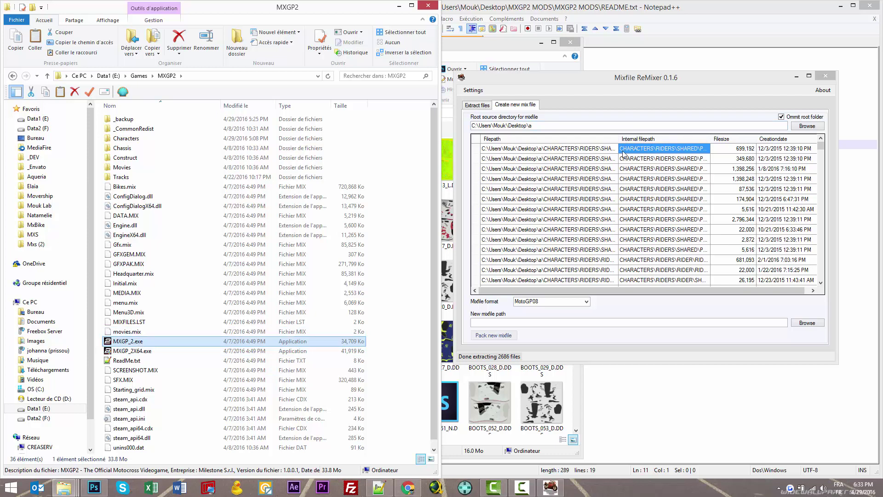
Step: Stretch the ReMixer window and Internal filepath column to show the full CHARACTERS\RIDERS paths
{"action": "left_click_drag", "start_coordinate": [711, 139], "coordinate": [791, 138]}
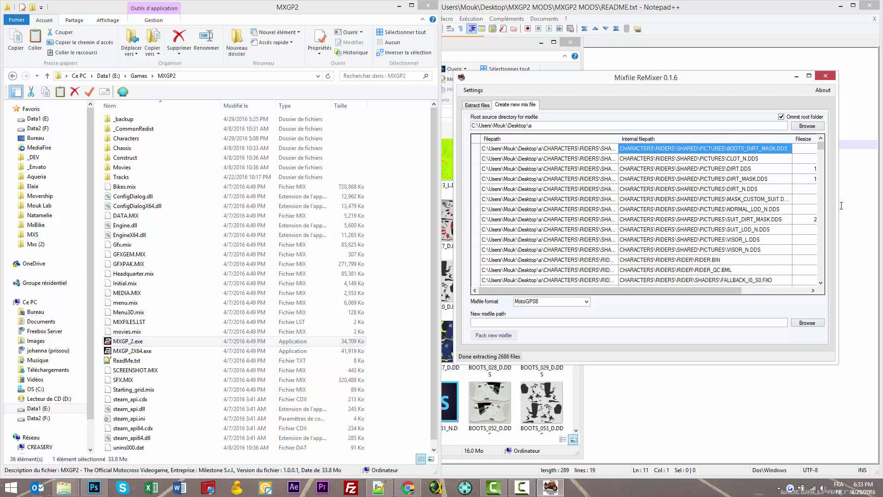
{"action": "left_click_drag", "start_coordinate": [837, 206], "coordinate": [878, 207]}
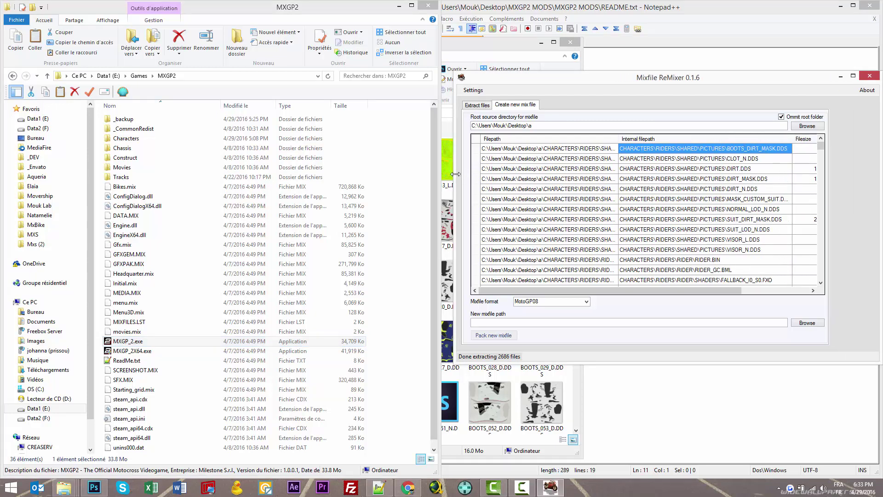
{"action": "left_click_drag", "start_coordinate": [454, 179], "coordinate": [398, 186]}
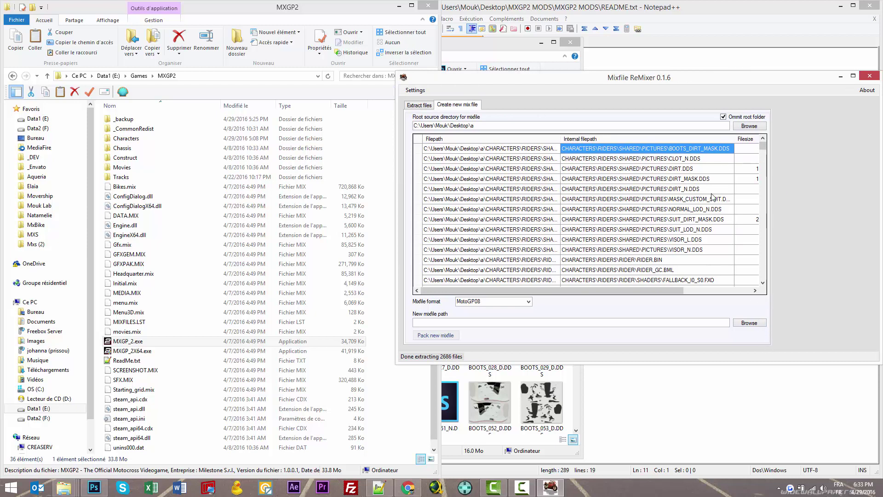
{"action": "left_click_drag", "start_coordinate": [733, 138], "coordinate": [766, 139]}
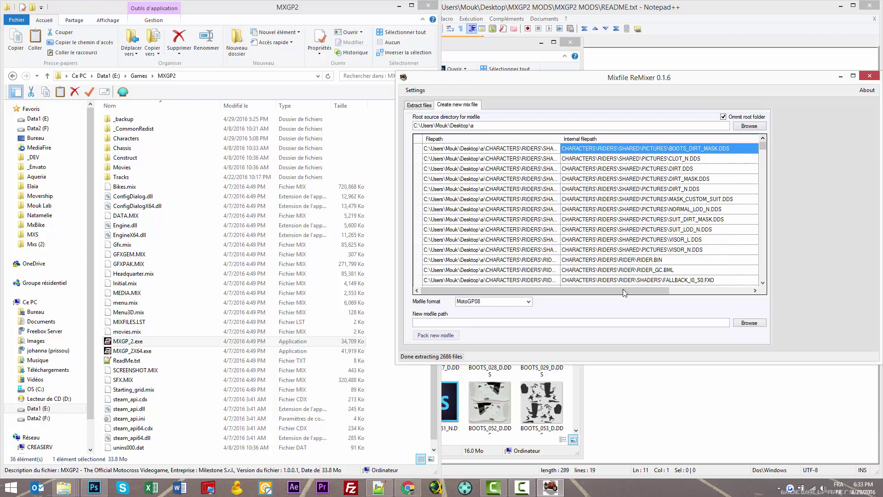
{"action": "left_click_drag", "start_coordinate": [625, 291], "coordinate": [688, 292]}
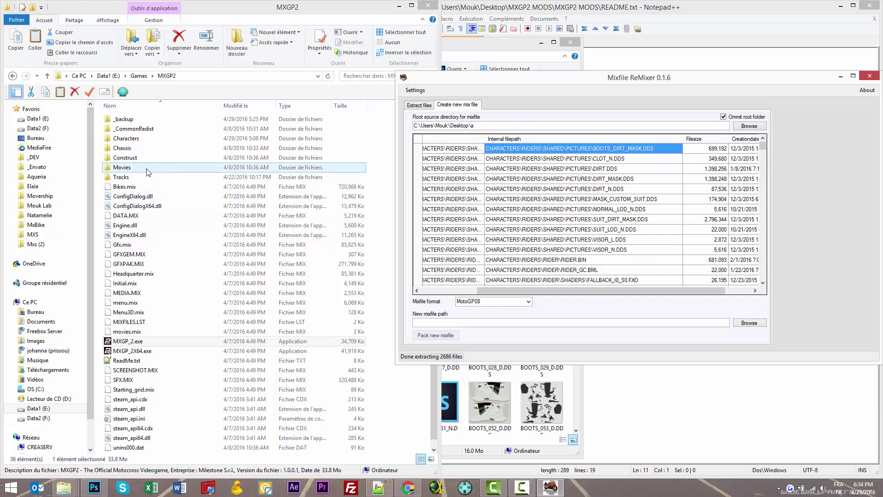
{"action": "left_click", "coordinate": [138, 139]}
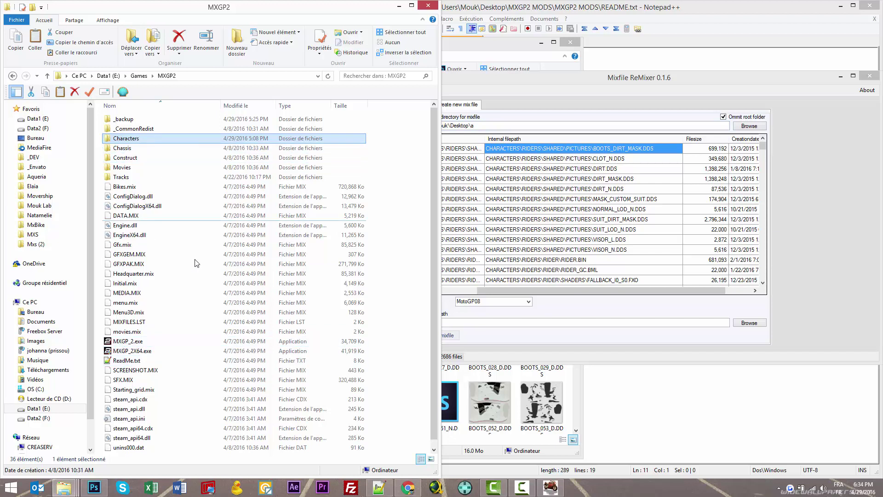
Step: Open the game's Characters folder to check riders.mix, then return to the MXGP2 folder
{"action": "double_click", "coordinate": [139, 139]}
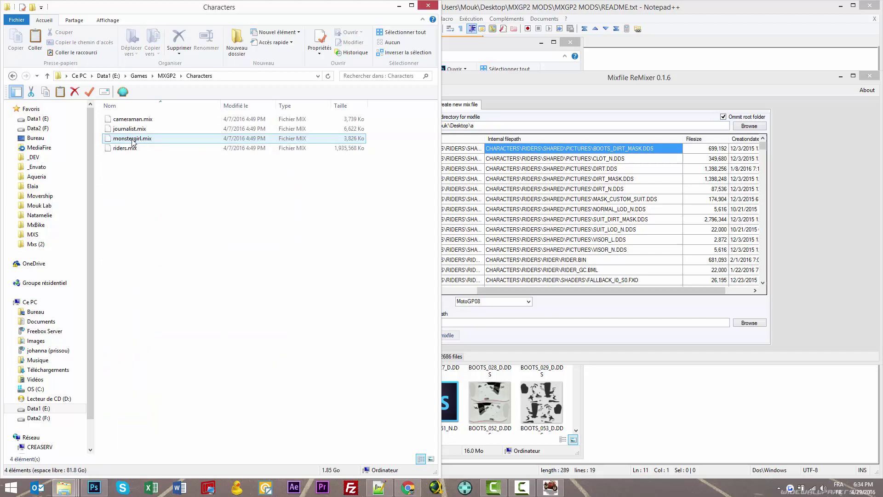
{"action": "left_click", "coordinate": [130, 151]}
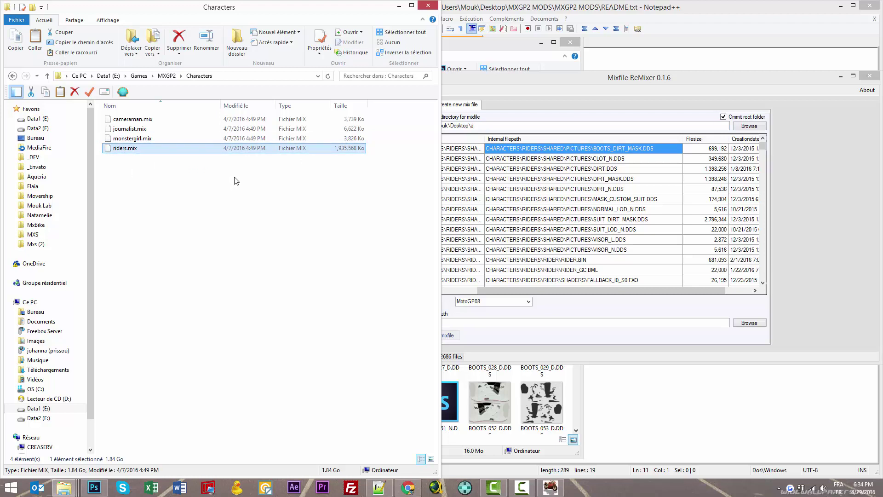
{"action": "key", "text": "BackSpace"}
Step: Go up from PICTURES to the RIDER folder and check RIDER.BIN's size (665 Ko)
{"action": "mouse_move", "coordinate": [64, 487]}
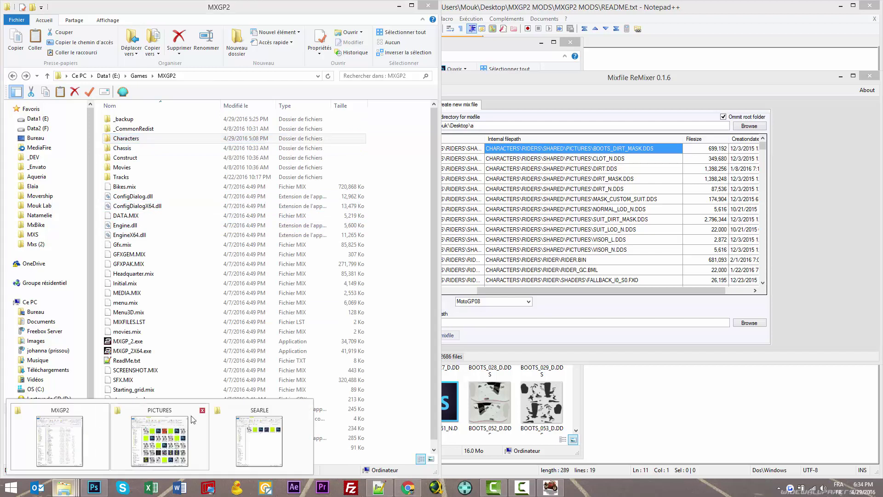
{"action": "left_click", "coordinate": [177, 439]}
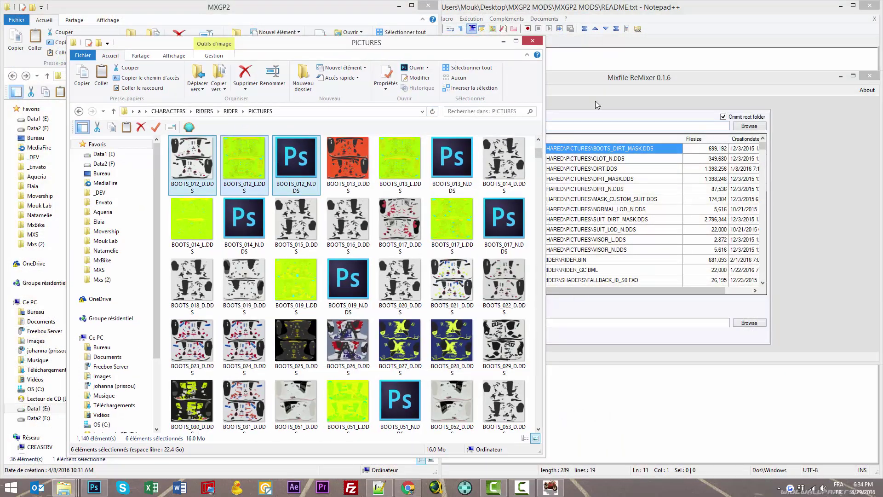
{"action": "left_click", "coordinate": [595, 101]}
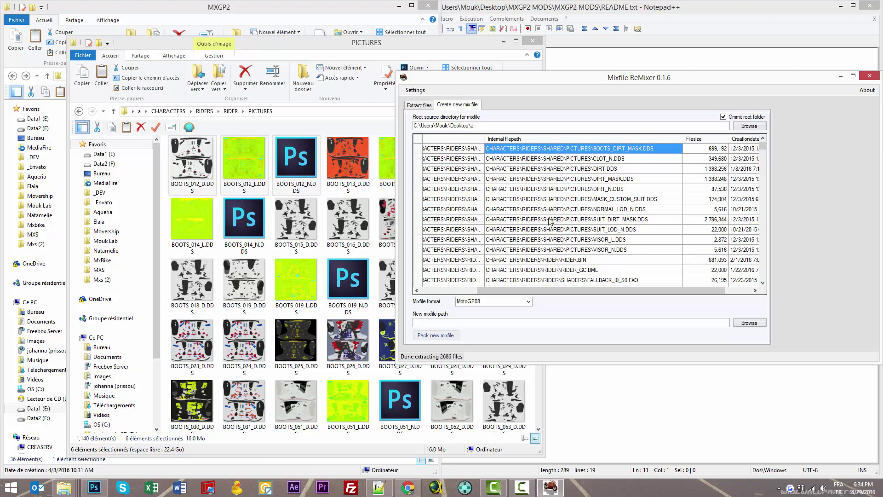
{"action": "left_click", "coordinate": [230, 111]}
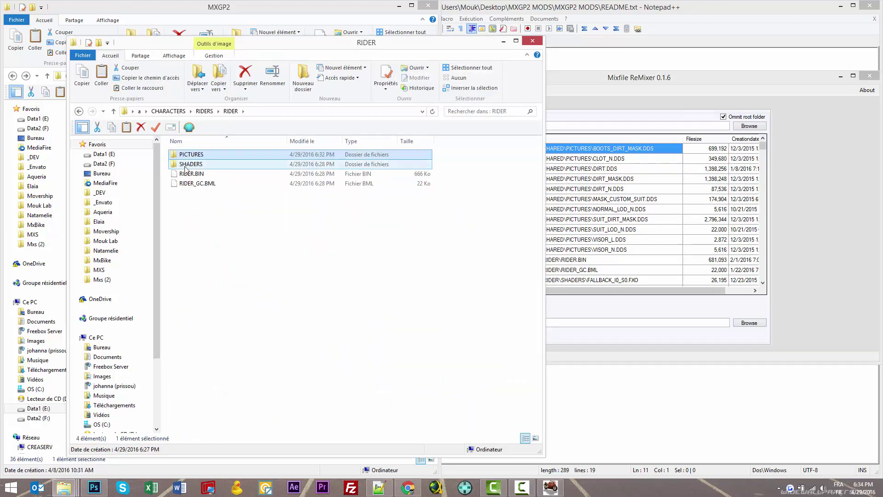
{"action": "left_click", "coordinate": [186, 166]}
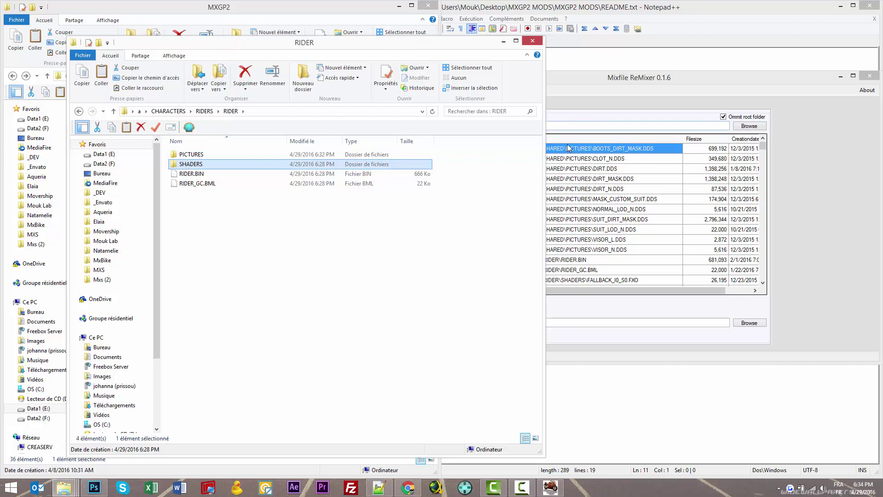
{"action": "left_click", "coordinate": [578, 87]}
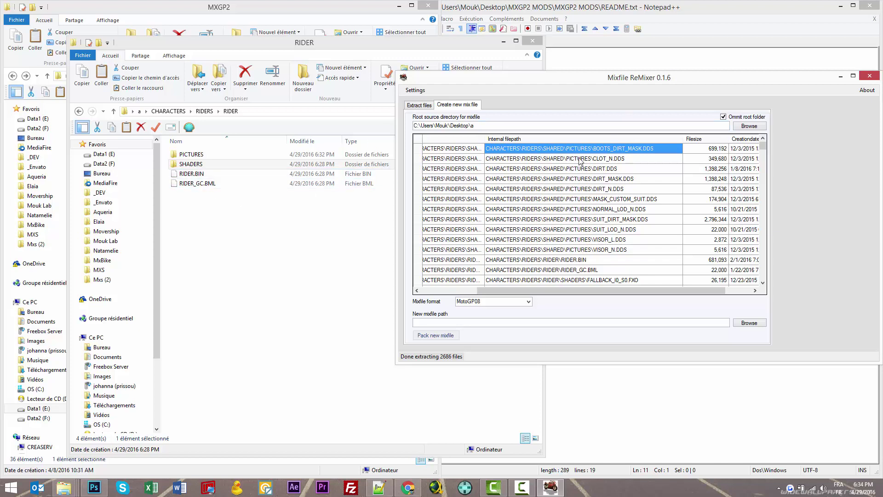
{"action": "left_click", "coordinate": [191, 185]}
Step: Inspect the DIRT_MASK.DDS and CLOT_N.DDS entries in the ReMixer pack list
{"action": "left_click", "coordinate": [193, 174]}
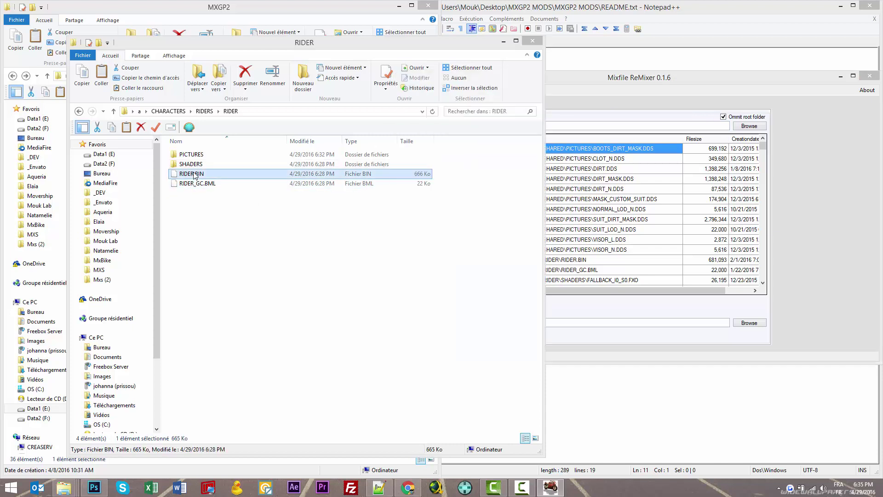
{"action": "left_click", "coordinate": [251, 201]}
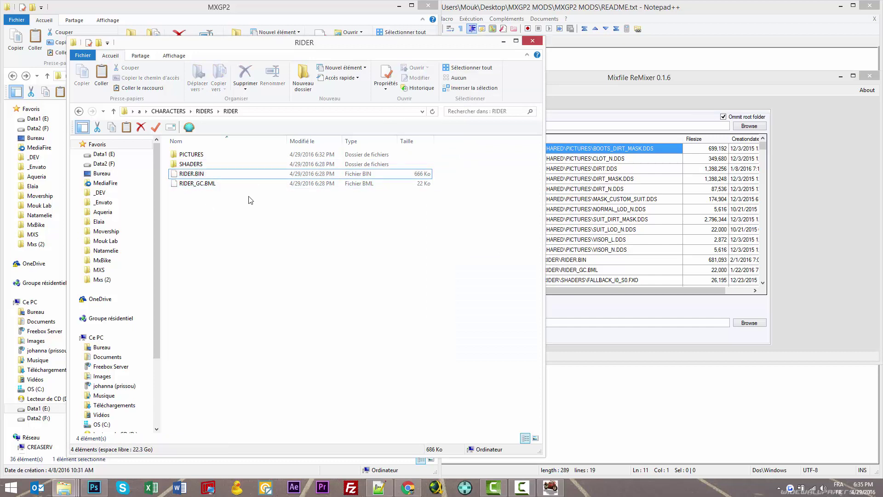
{"action": "left_click", "coordinate": [615, 92]}
{"action": "left_click", "coordinate": [557, 179]}
{"action": "scroll", "coordinate": [553, 199], "scroll_direction": "down", "scroll_amount": 20}
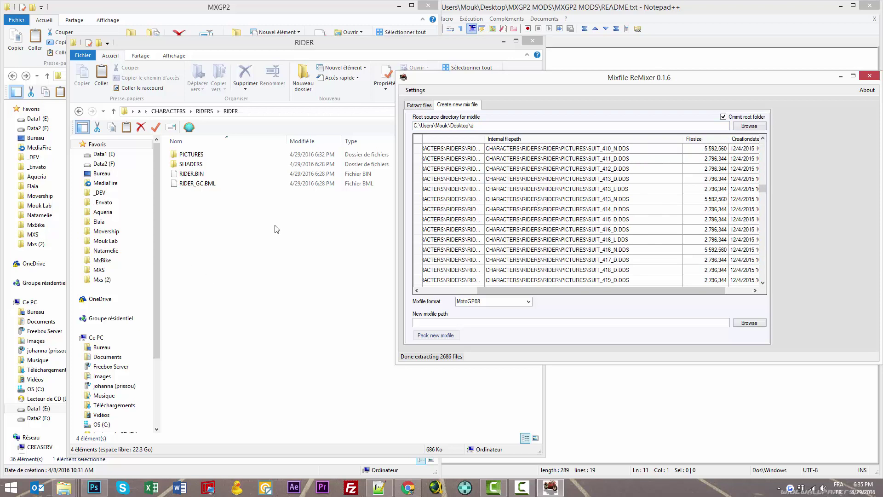
{"action": "left_click_drag", "start_coordinate": [765, 182], "coordinate": [764, 144]}
{"action": "left_click", "coordinate": [557, 162]}
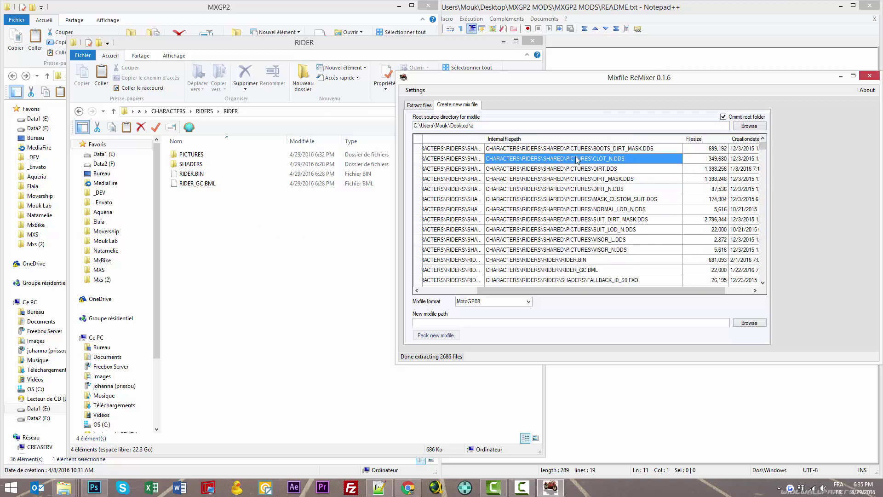
Step: Refresh the RIDER folder, then look through the RIDERS > SHARED > PICTURES textures
{"action": "left_click", "coordinate": [215, 230]}
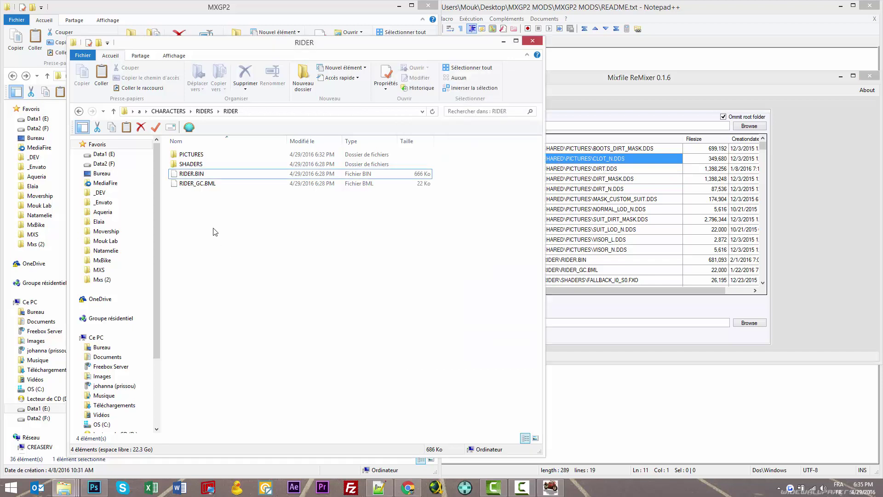
{"action": "right_click", "coordinate": [209, 221]}
{"action": "left_click", "coordinate": [236, 258]}
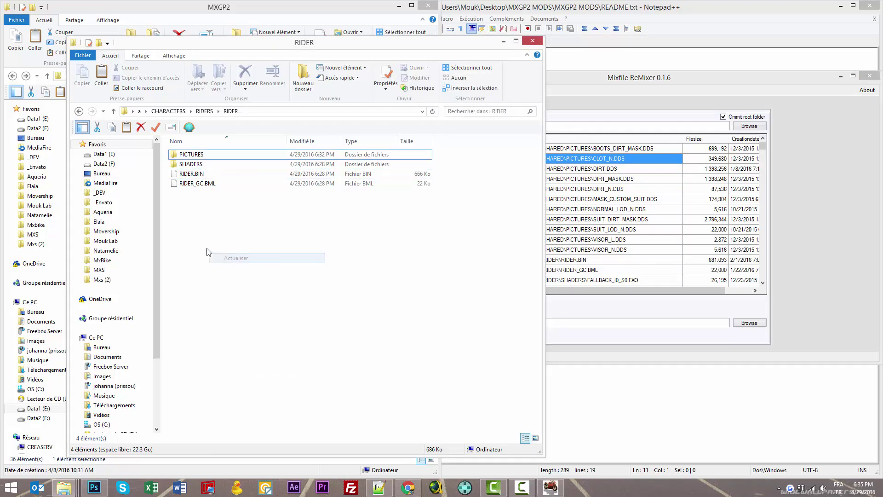
{"action": "left_click", "coordinate": [204, 111]}
{"action": "left_click", "coordinate": [199, 205]}
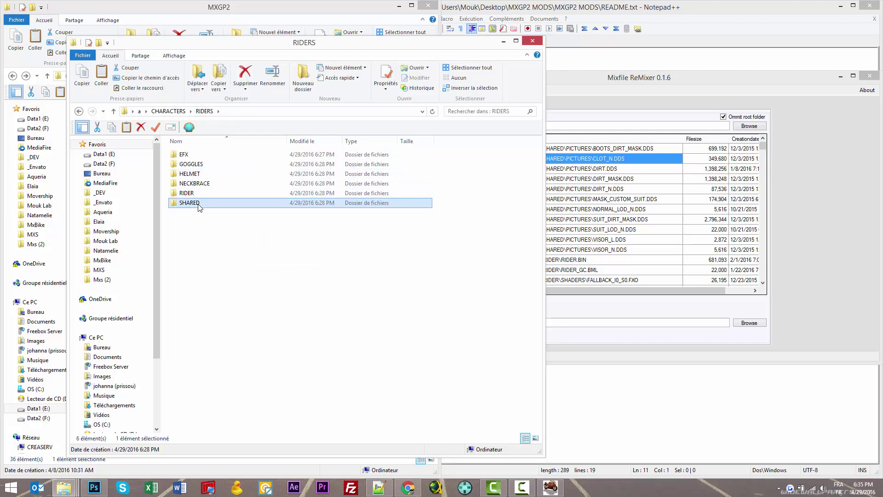
{"action": "double_click", "coordinate": [200, 205]}
{"action": "double_click", "coordinate": [198, 159]}
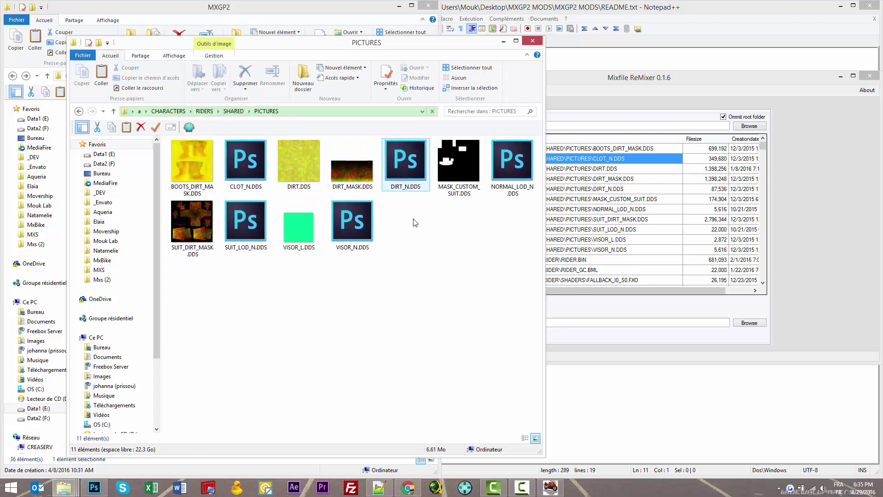
{"action": "key", "text": "BackSpace"}
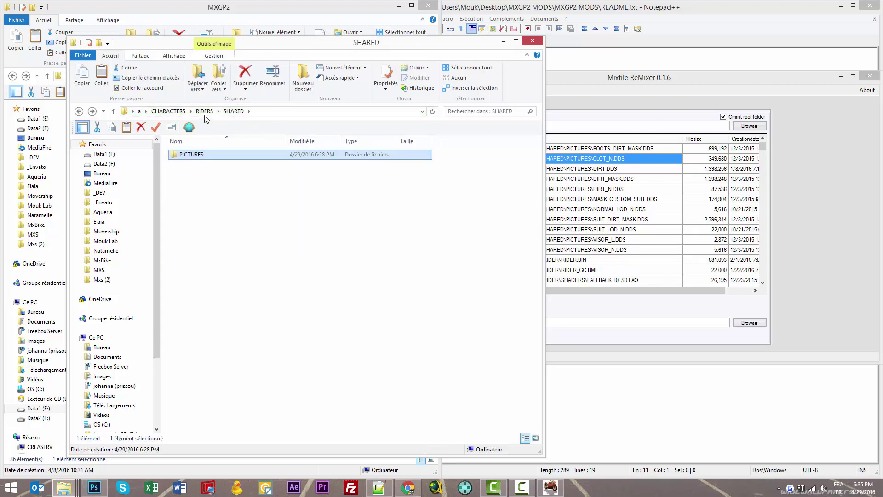
Step: Open RIDER > PICTURES (1,140 textures) and drag Mixfile ReMixer fully into view
{"action": "left_click", "coordinate": [205, 113]}
{"action": "left_click", "coordinate": [183, 192]}
{"action": "double_click", "coordinate": [183, 193]}
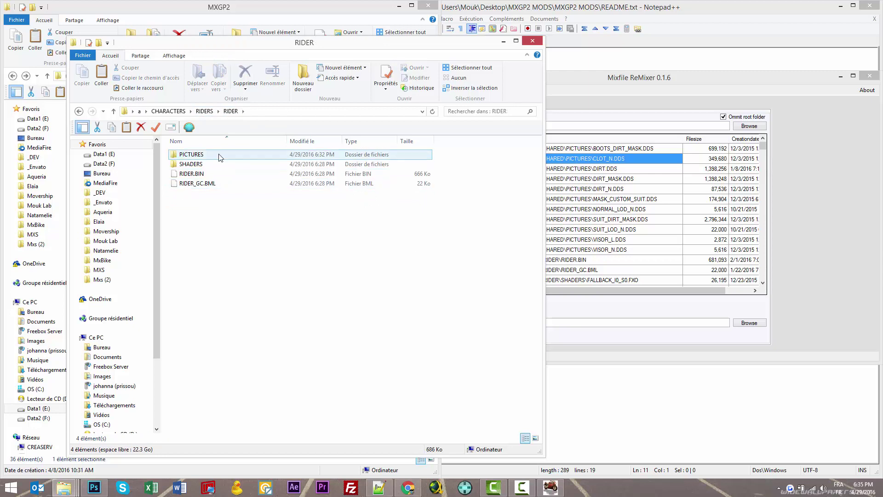
{"action": "double_click", "coordinate": [208, 155]}
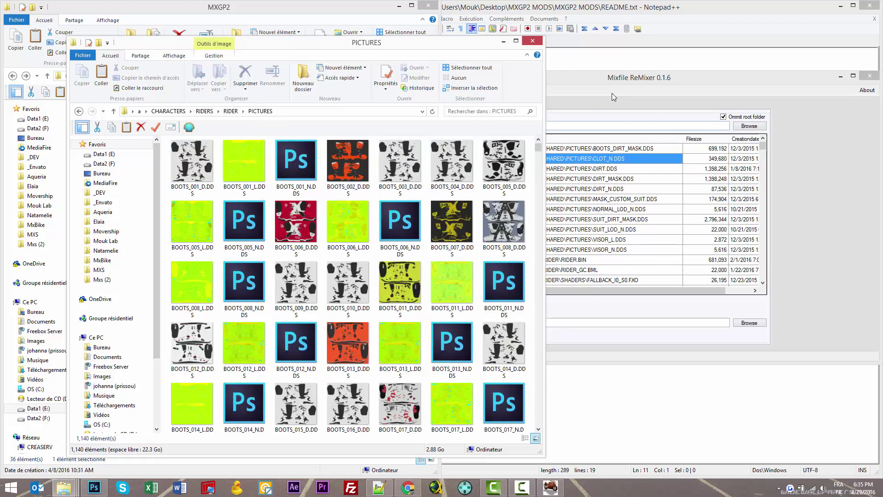
{"action": "left_click_drag", "start_coordinate": [611, 77], "coordinate": [525, 67]}
{"action": "left_click_drag", "start_coordinate": [672, 136], "coordinate": [693, 120]}
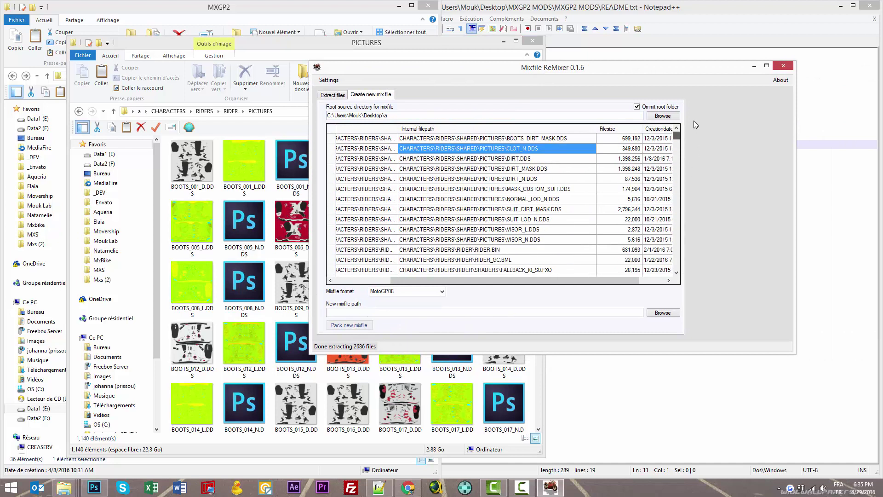
Step: Set the Mixfile format to SBK-X/V8
{"action": "left_click", "coordinate": [388, 291]}
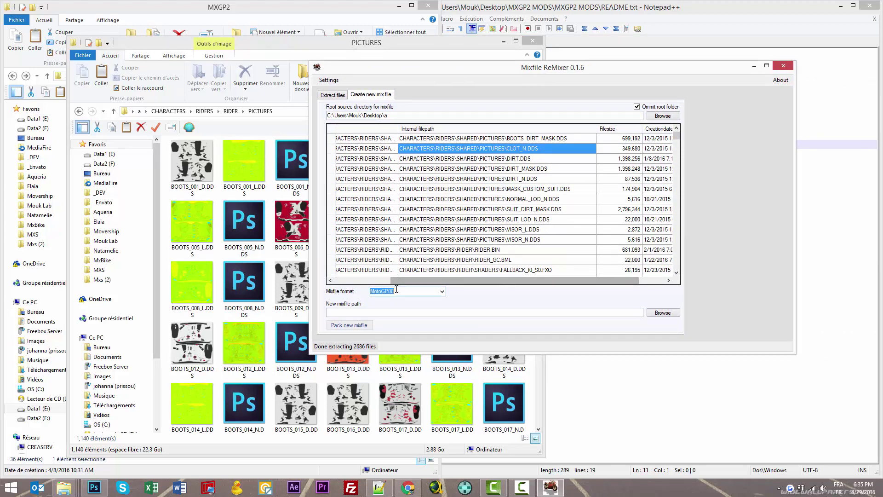
{"action": "left_click", "coordinate": [441, 292]}
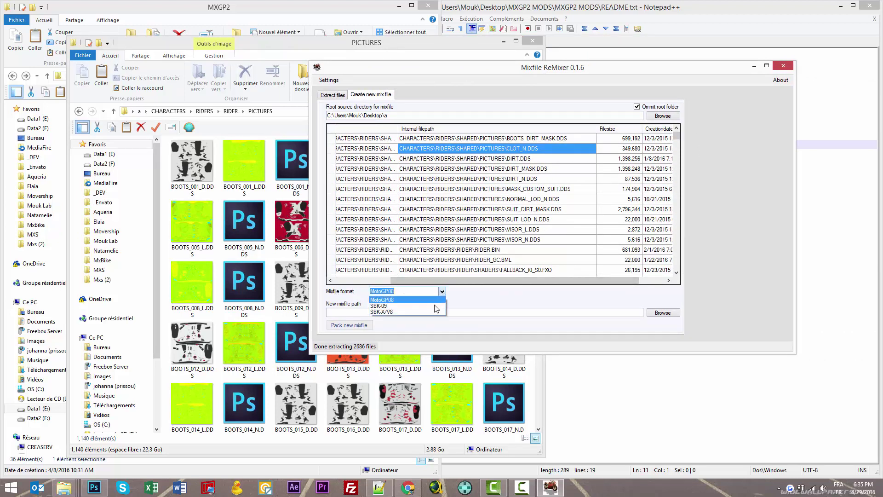
{"action": "left_click", "coordinate": [396, 312]}
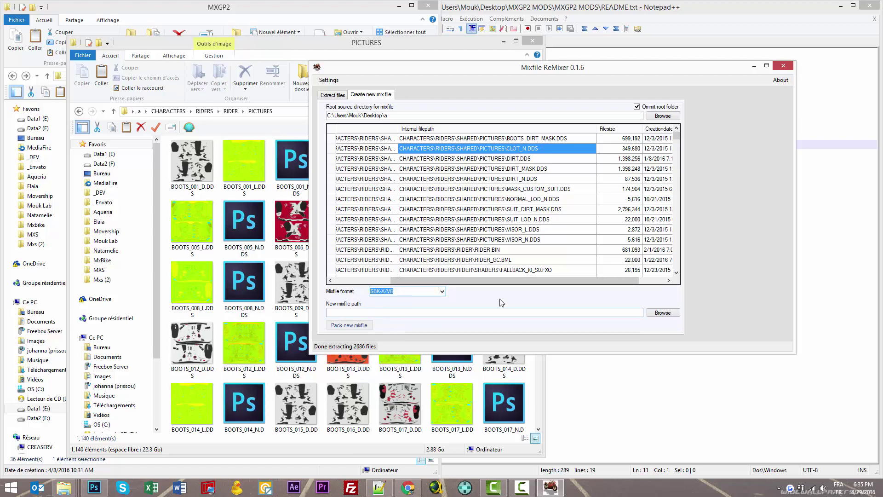
Step: Set the new mixfile output to riders.mix on the Desktop (Bureau)
{"action": "left_click", "coordinate": [360, 314]}
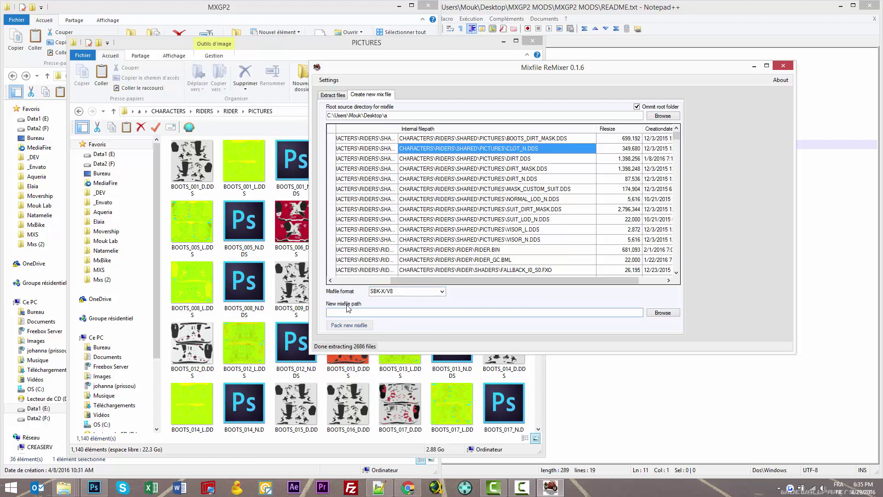
{"action": "left_click", "coordinate": [662, 312]}
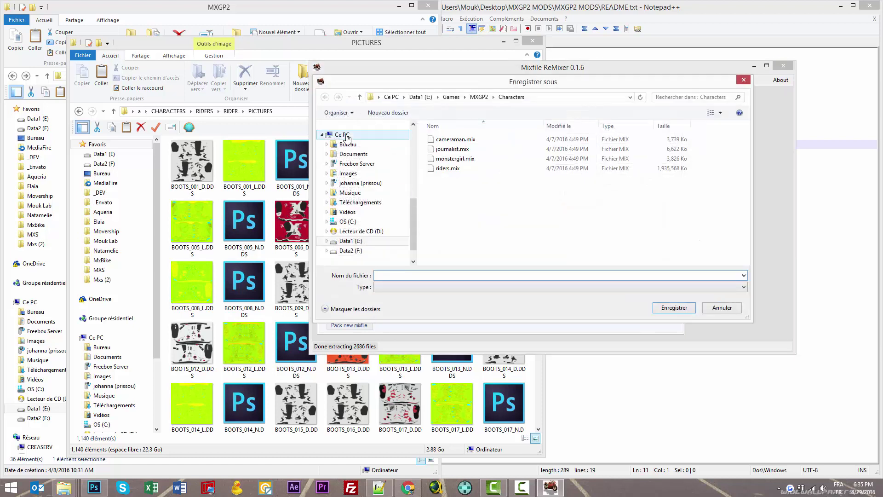
{"action": "left_click", "coordinate": [347, 135]}
{"action": "left_click", "coordinate": [347, 144]}
{"action": "left_click", "coordinate": [396, 276]}
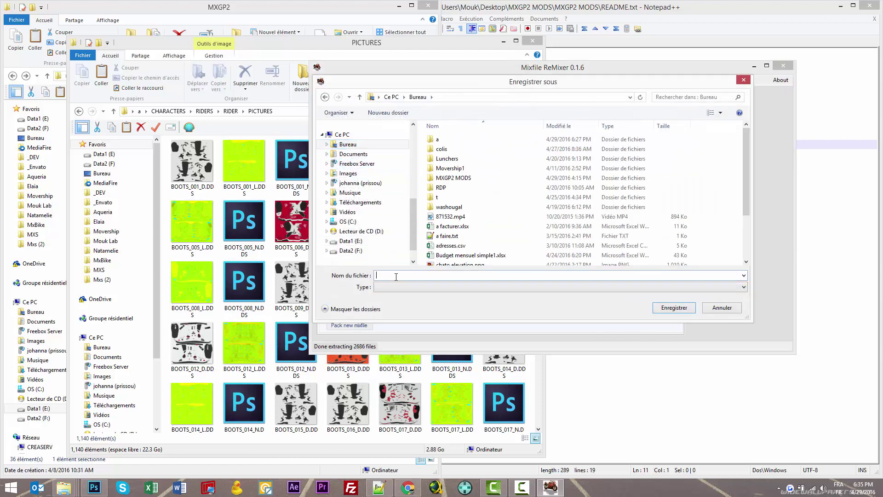
{"action": "type", "text": "riders"}
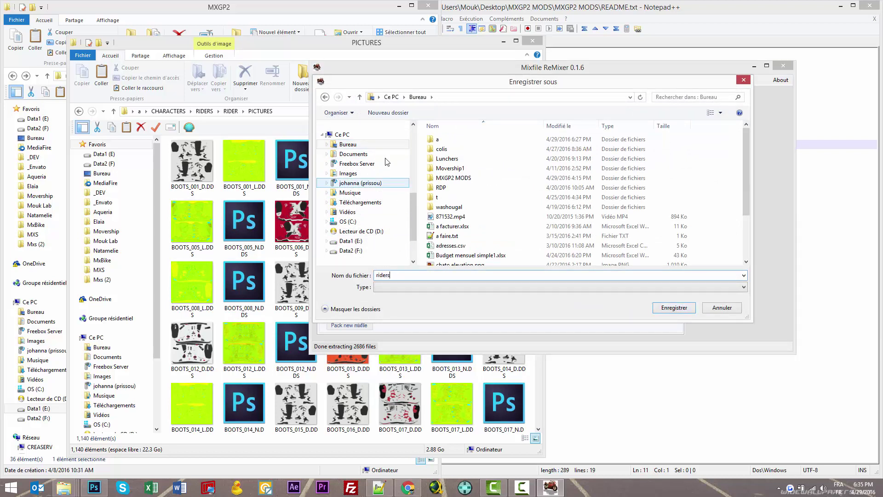
{"action": "left_click", "coordinate": [279, 24]}
{"action": "double_click", "coordinate": [126, 139]}
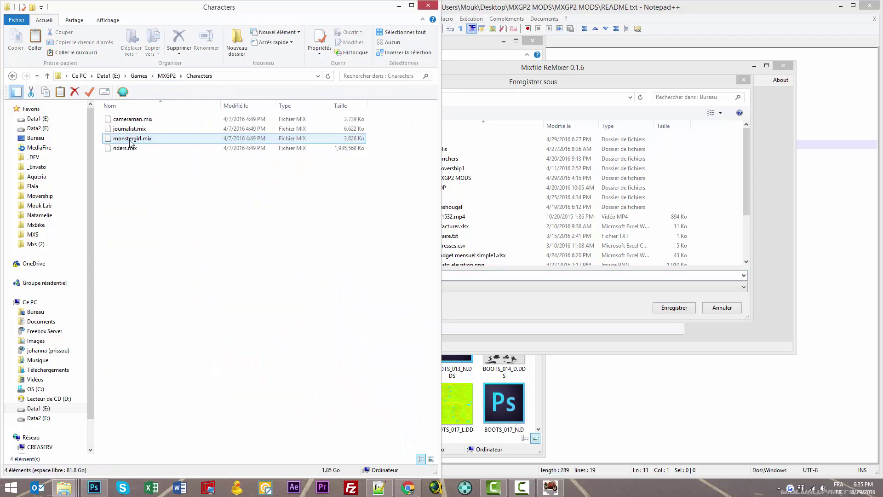
{"action": "left_click", "coordinate": [125, 148]}
{"action": "left_click", "coordinate": [485, 277]}
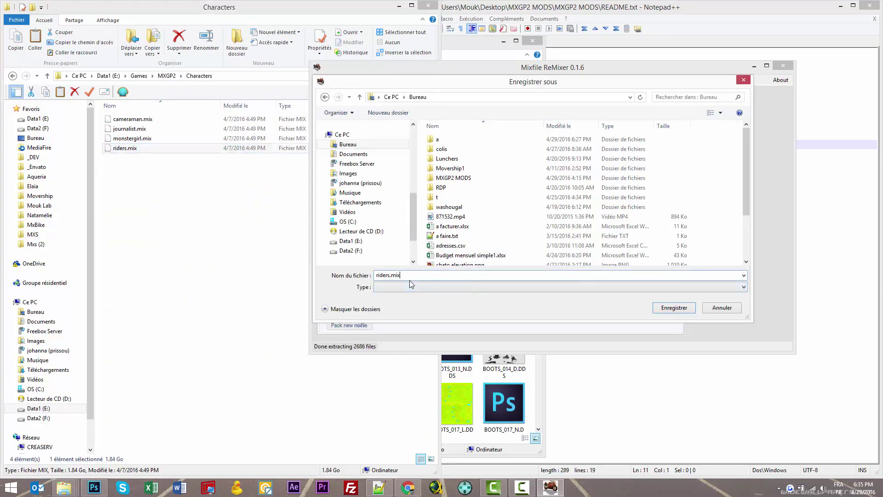
{"action": "left_click", "coordinate": [674, 306]}
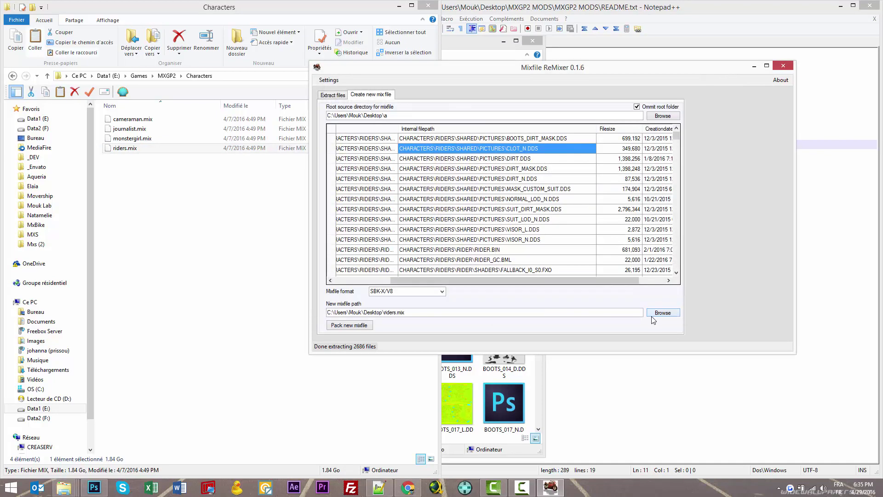
Step: Pack the 2688 files into the new riders.mix, then move the PICTURES window to the front
{"action": "left_click", "coordinate": [337, 326]}
{"action": "left_click", "coordinate": [206, 212]}
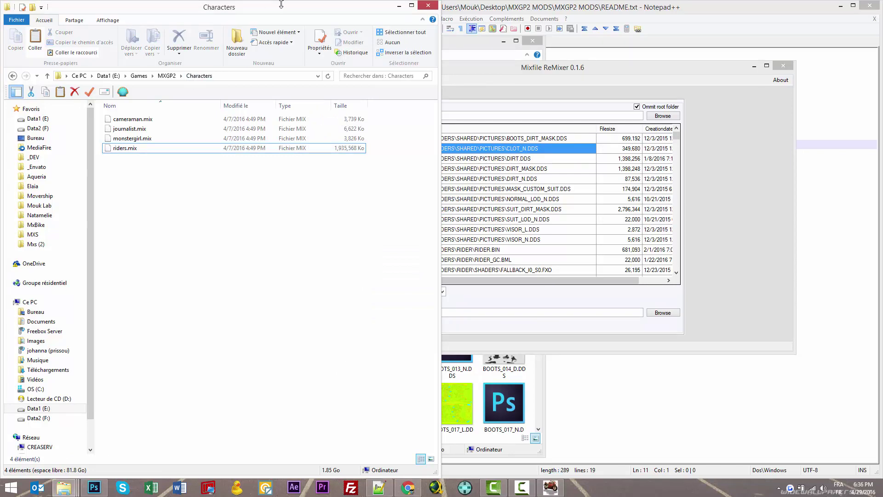
{"action": "left_click_drag", "start_coordinate": [281, 7], "coordinate": [335, 43]}
{"action": "left_click_drag", "start_coordinate": [229, 43], "coordinate": [231, 65]}
{"action": "left_click_drag", "start_coordinate": [158, 50], "coordinate": [133, 29]}
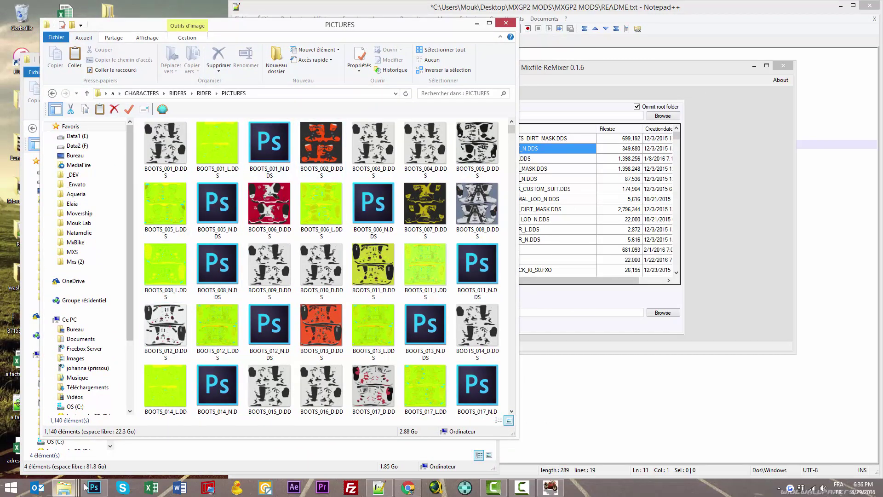
Step: Open BOOTS_001_D.DDS in Photoshop, view its layers, then close it and SUIT_012_D.DDS
{"action": "left_click", "coordinate": [174, 152]}
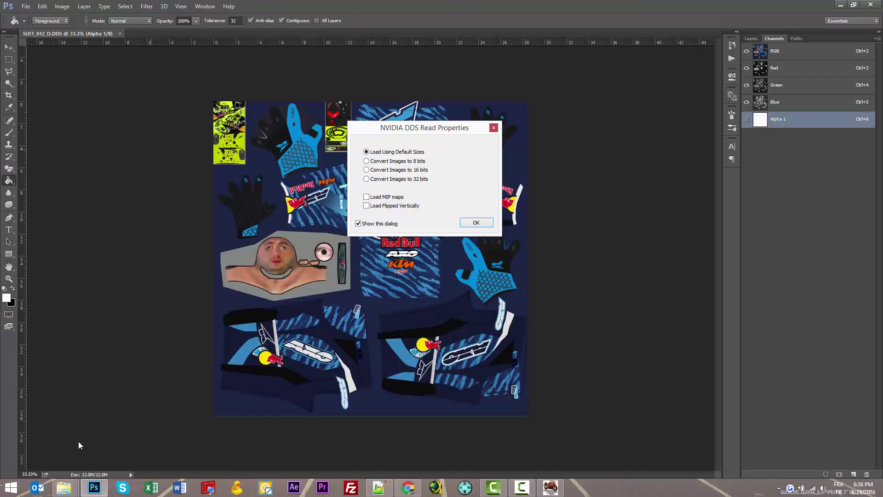
{"action": "left_click_drag", "start_coordinate": [415, 131], "coordinate": [189, 109]}
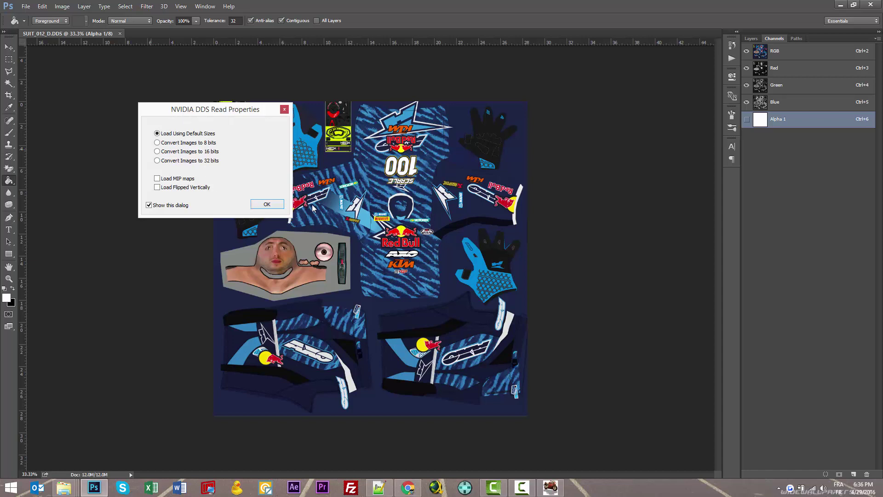
{"action": "left_click", "coordinate": [266, 204]}
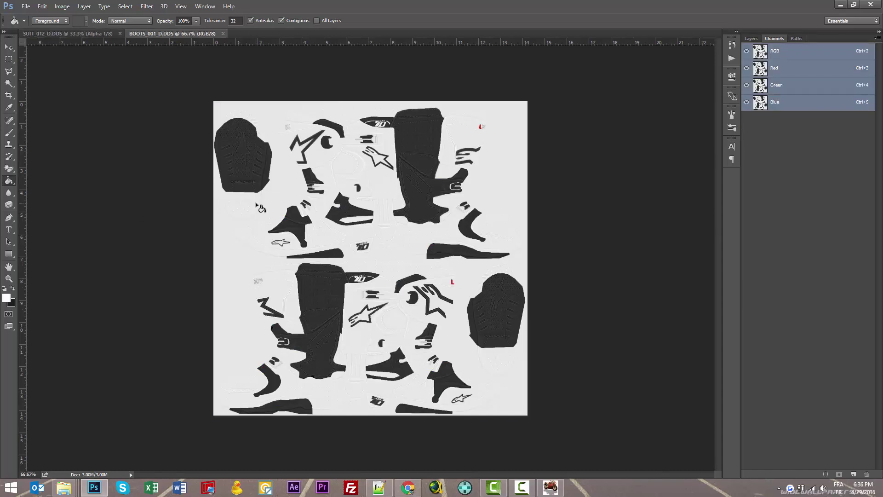
{"action": "left_click", "coordinate": [754, 39]}
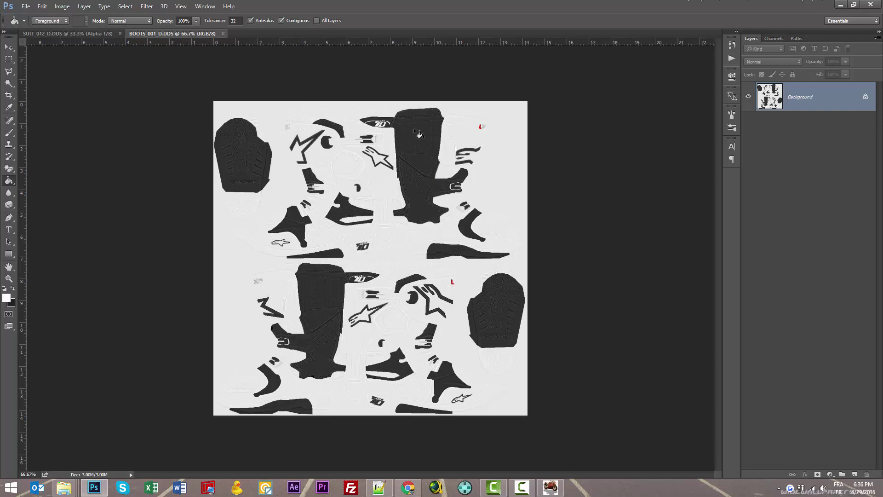
{"action": "left_click", "coordinate": [223, 33]}
{"action": "left_click", "coordinate": [122, 32]}
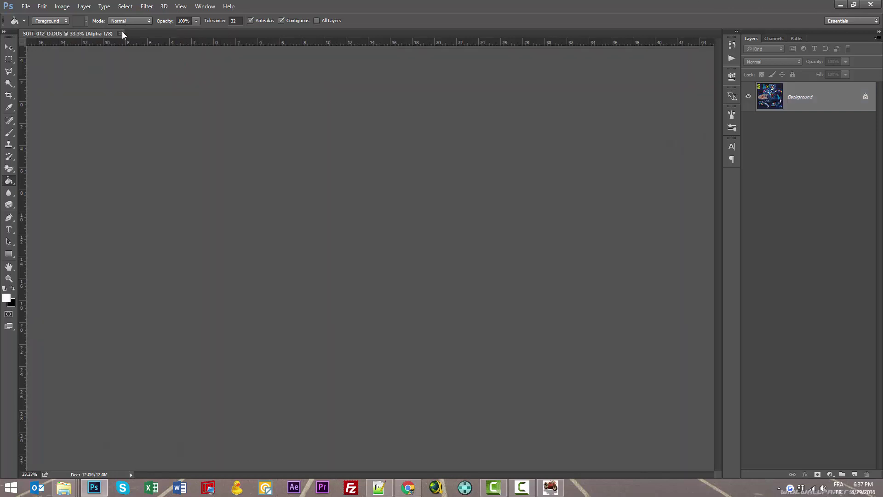
Step: Minimize Photoshop and open its install folder via the shortcut's Properties > Open file location
{"action": "left_click", "coordinate": [840, 5]}
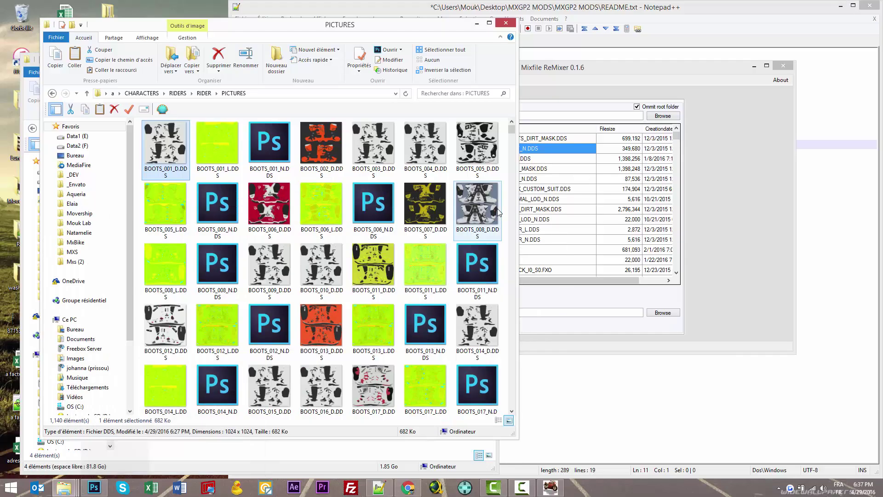
{"action": "left_click_drag", "start_coordinate": [706, 72], "coordinate": [763, 58]}
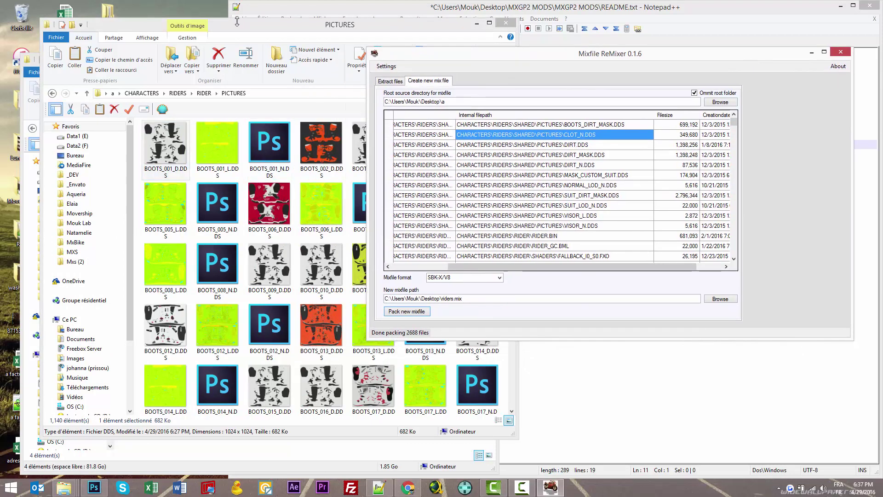
{"action": "left_click_drag", "start_coordinate": [238, 24], "coordinate": [413, 16]}
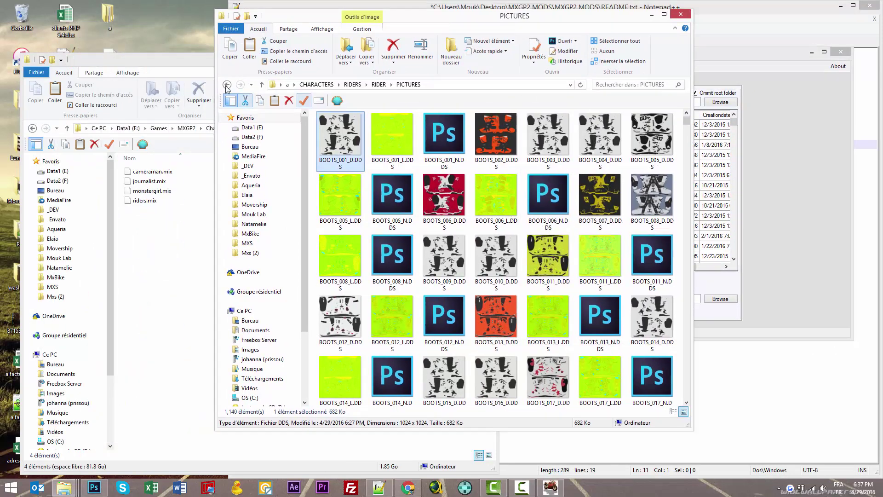
{"action": "right_click", "coordinate": [94, 486]}
{"action": "right_click", "coordinate": [63, 442]}
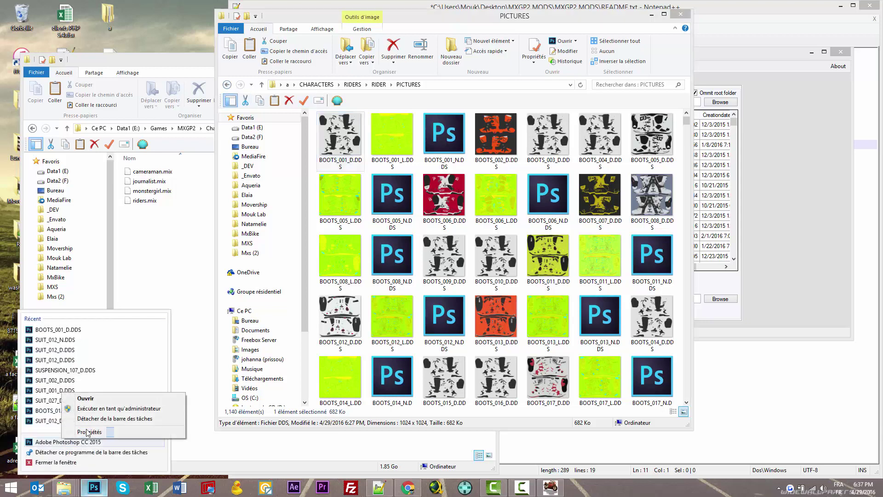
{"action": "left_click", "coordinate": [90, 432]}
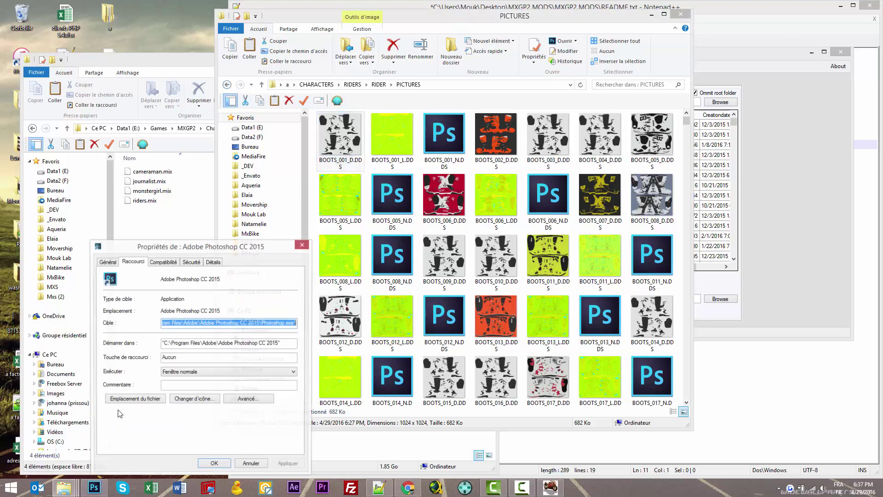
{"action": "left_click", "coordinate": [138, 399]}
{"action": "left_click", "coordinate": [248, 464]}
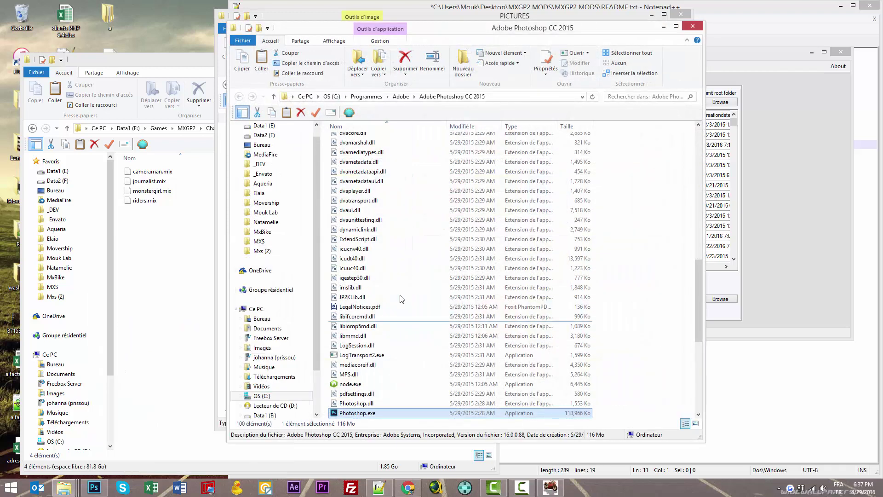
Step: Browse to Plug-ins > File Formats and select the dds64.8bi DDS plugin
{"action": "left_click_drag", "start_coordinate": [700, 288], "coordinate": [699, 156]}
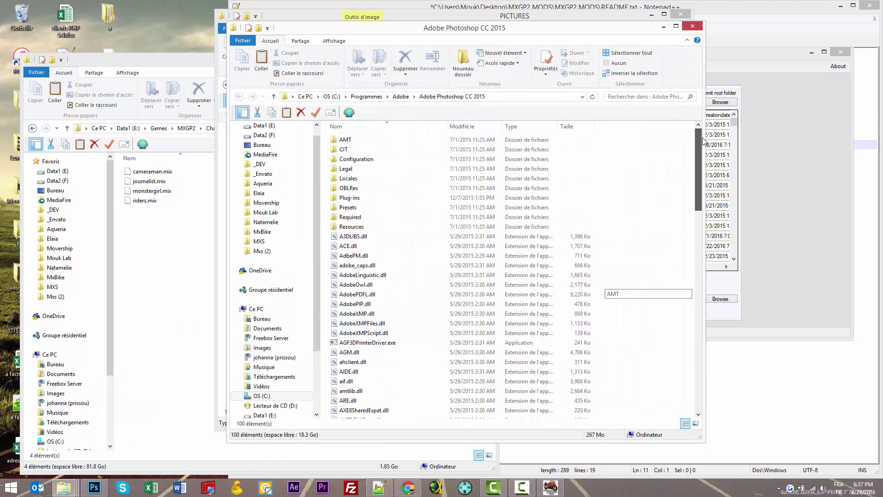
{"action": "double_click", "coordinate": [358, 200]}
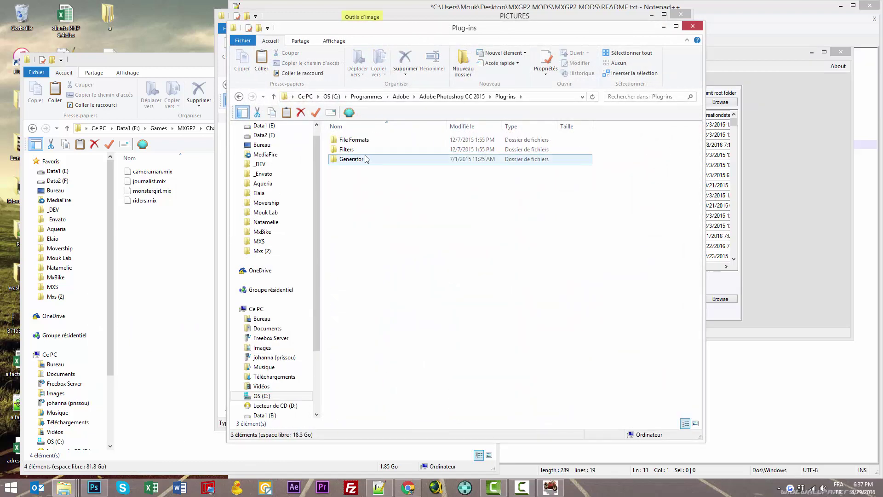
{"action": "key", "text": "BackSpace"}
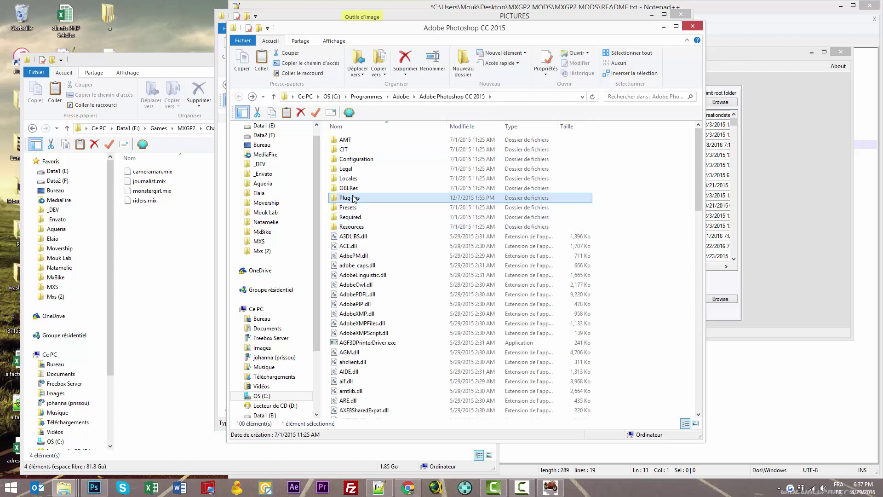
{"action": "double_click", "coordinate": [353, 198]}
{"action": "double_click", "coordinate": [361, 140]}
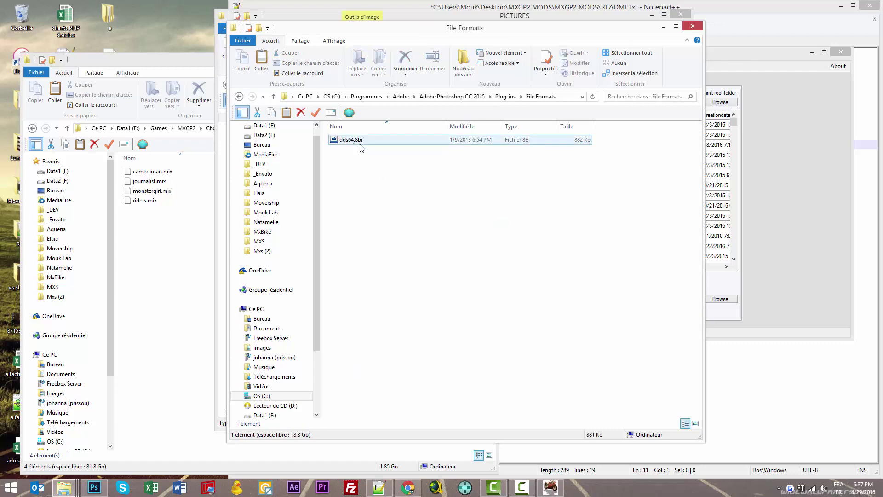
{"action": "key", "text": "BackSpace"}
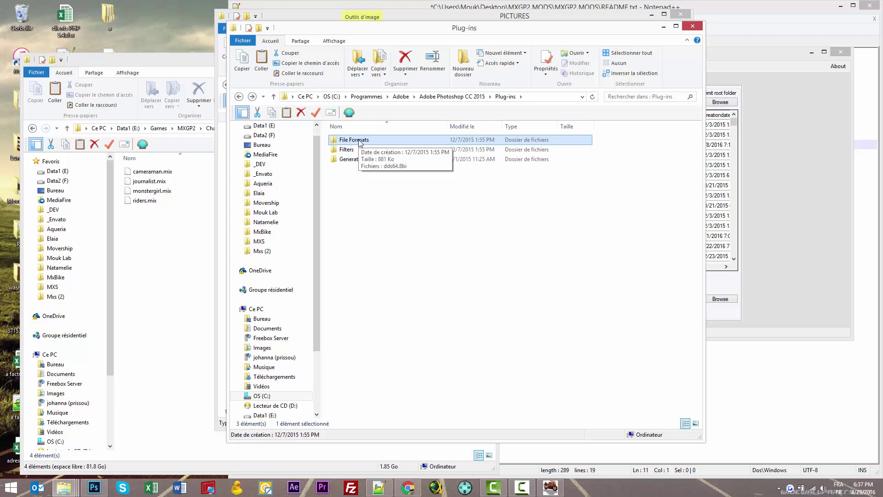
{"action": "double_click", "coordinate": [357, 141]}
{"action": "left_click", "coordinate": [355, 143]}
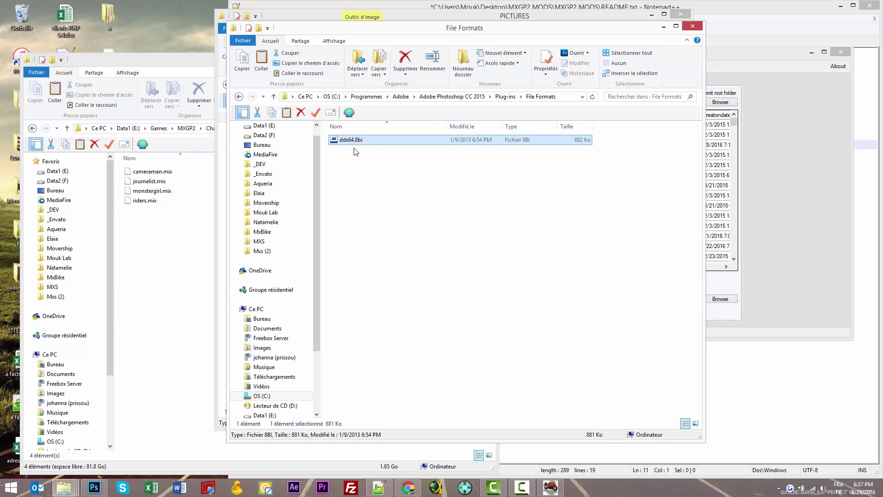
Step: Reopen File Formats from the Photoshop CC 2015 folder, then close that window
{"action": "left_click", "coordinate": [504, 96]}
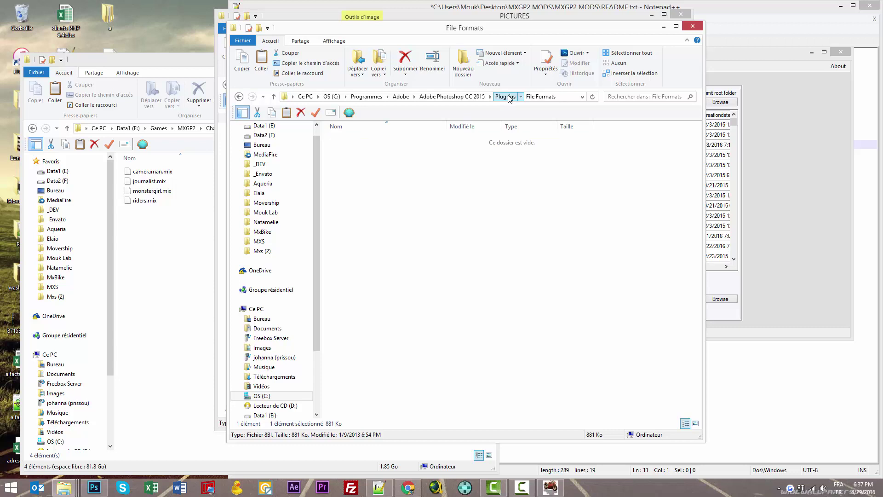
{"action": "left_click", "coordinate": [452, 96]}
{"action": "double_click", "coordinate": [363, 198]}
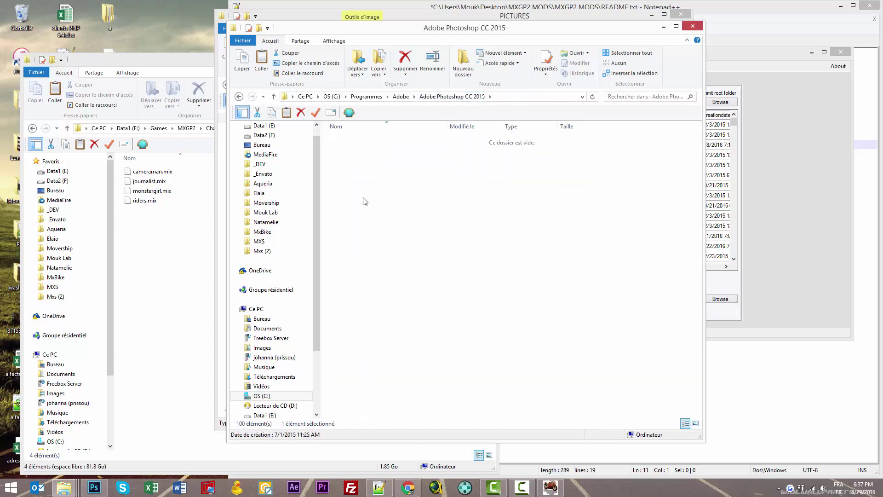
{"action": "left_click", "coordinate": [380, 142]}
{"action": "double_click", "coordinate": [380, 144]}
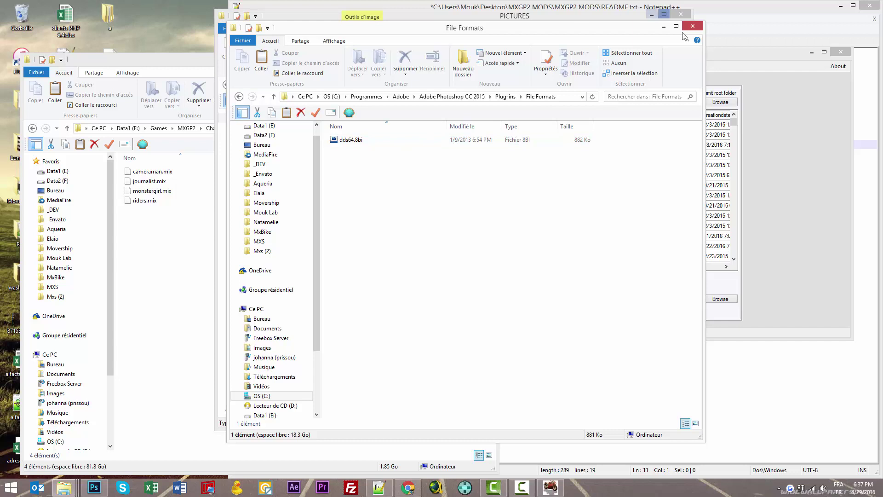
{"action": "left_click", "coordinate": [692, 26]}
{"action": "left_click_drag", "start_coordinate": [600, 25], "coordinate": [508, 47]}
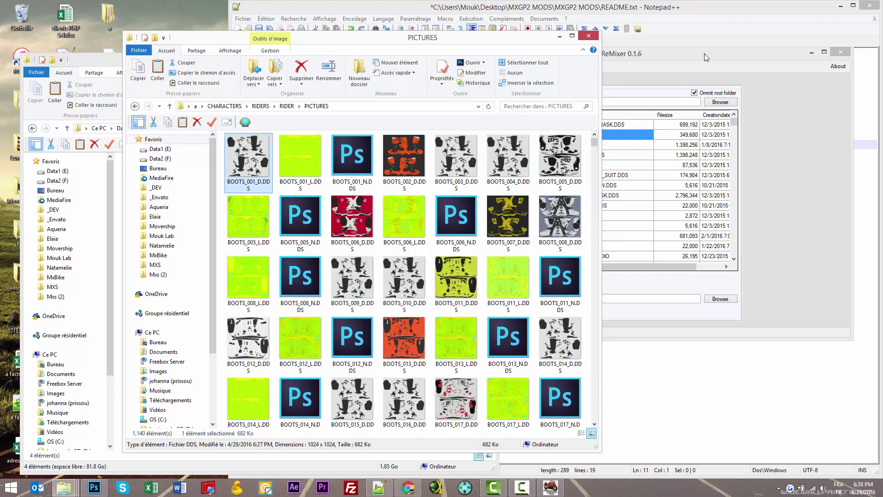
Step: Close Mixfile ReMixer, minimize PICTURES, and check the desktop riders.mix size (3.89 Go)
{"action": "left_click_drag", "start_coordinate": [704, 53], "coordinate": [734, 51]}
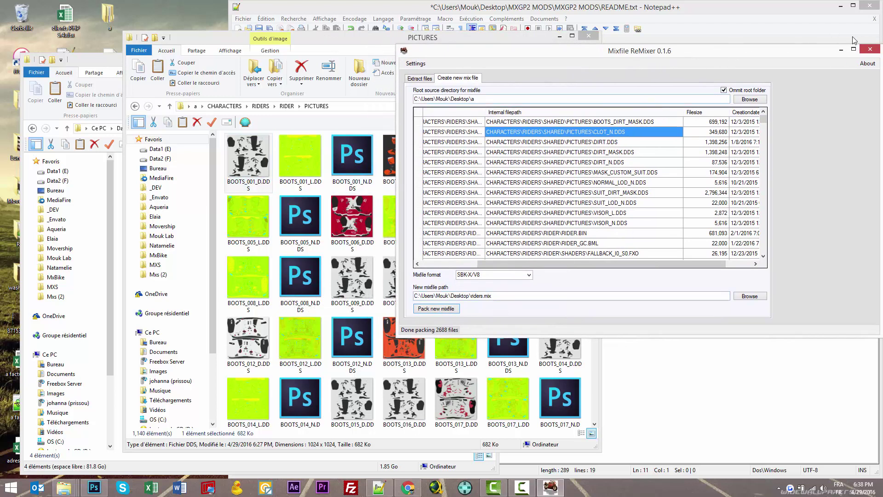
{"action": "left_click", "coordinate": [869, 48]}
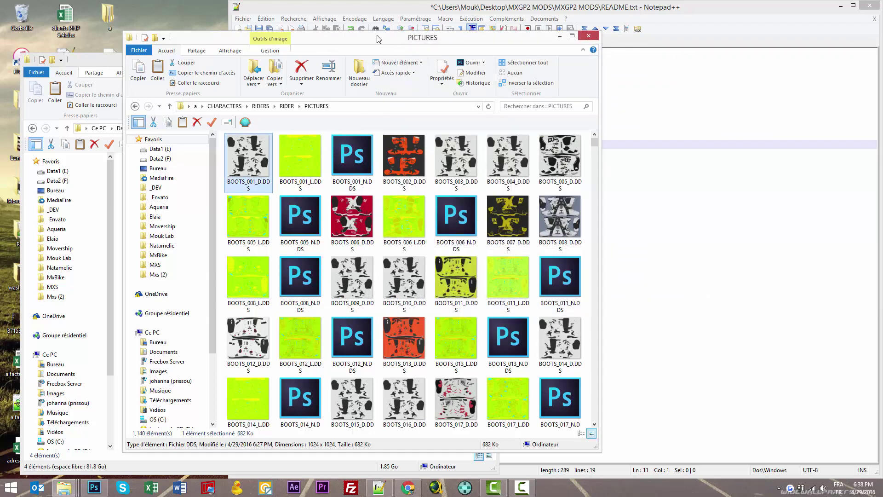
{"action": "left_click", "coordinate": [559, 36]}
{"action": "left_click_drag", "start_coordinate": [225, 65], "coordinate": [391, 26]}
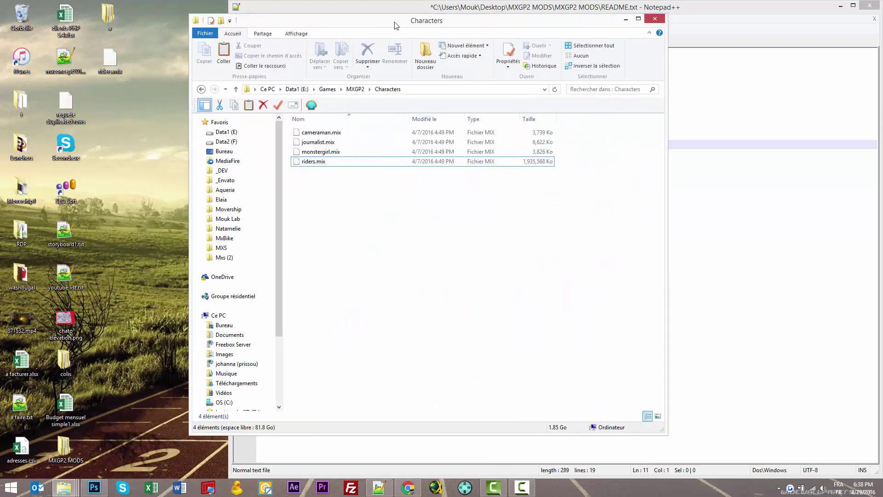
{"action": "left_click", "coordinate": [110, 69]}
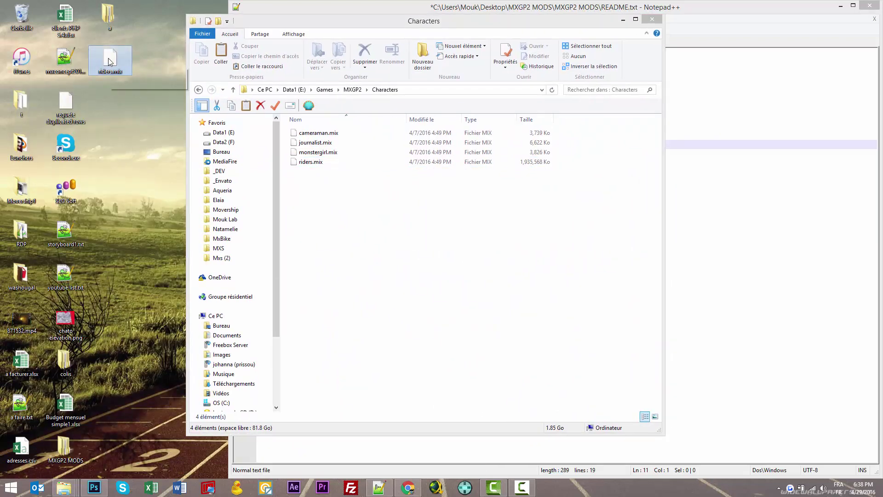
{"action": "right_click", "coordinate": [110, 62]}
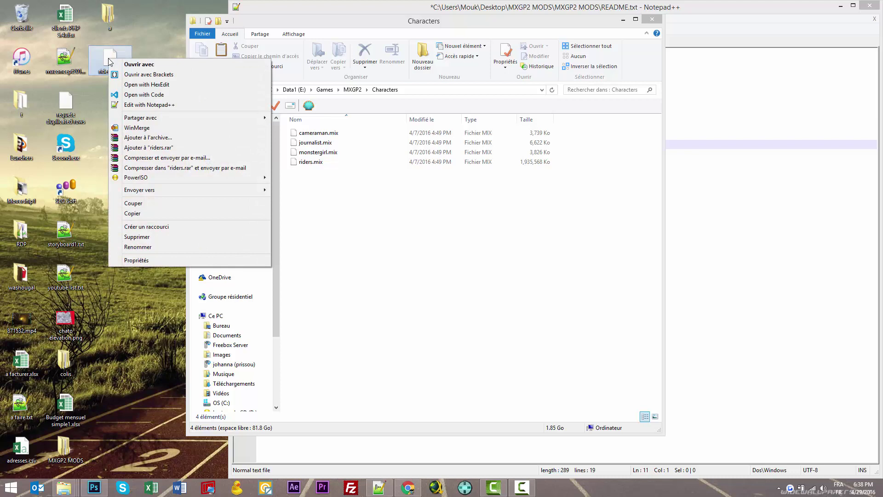
{"action": "left_click", "coordinate": [137, 260]}
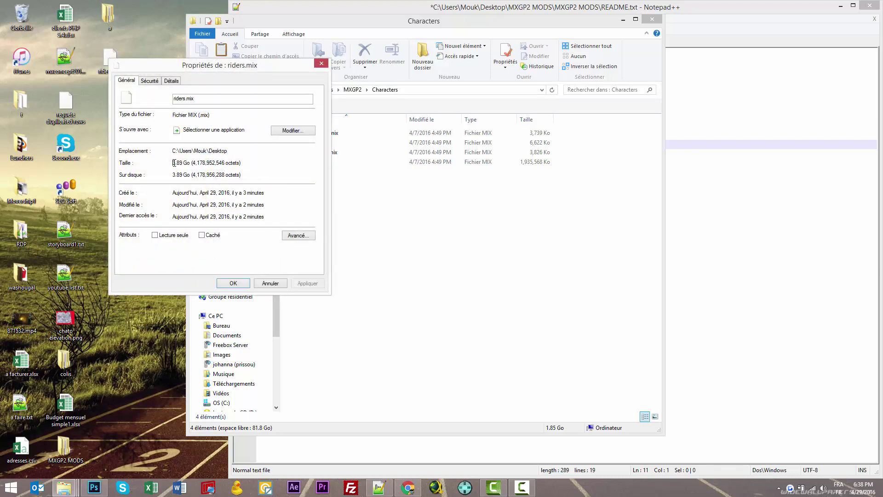
{"action": "left_click", "coordinate": [271, 283]}
Step: Check the Characters folder riders.mix size (1.84 Go, 1,935,568 Ko) for comparison
{"action": "left_click", "coordinate": [345, 162]}
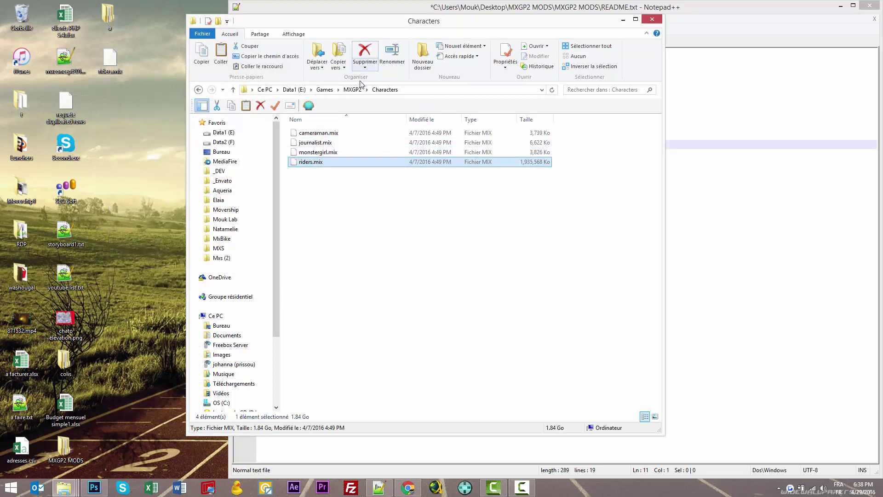
{"action": "right_click", "coordinate": [527, 167]}
{"action": "left_click", "coordinate": [555, 350]}
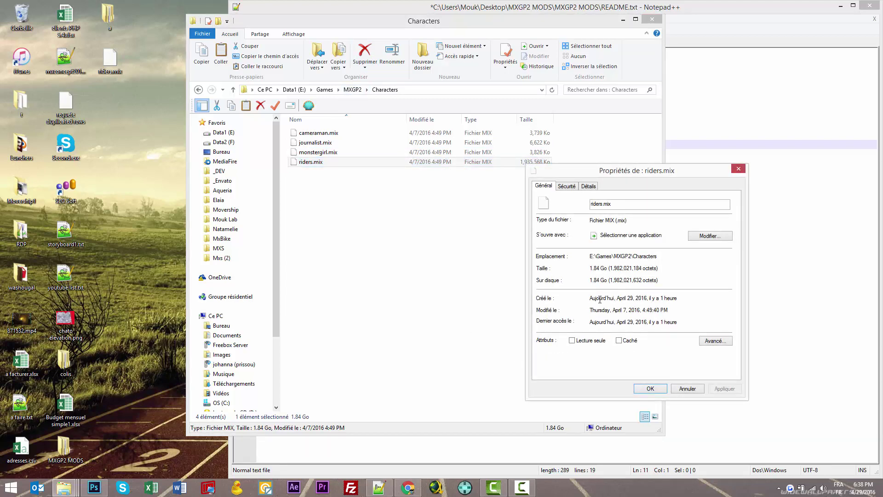
{"action": "left_click", "coordinate": [690, 390]}
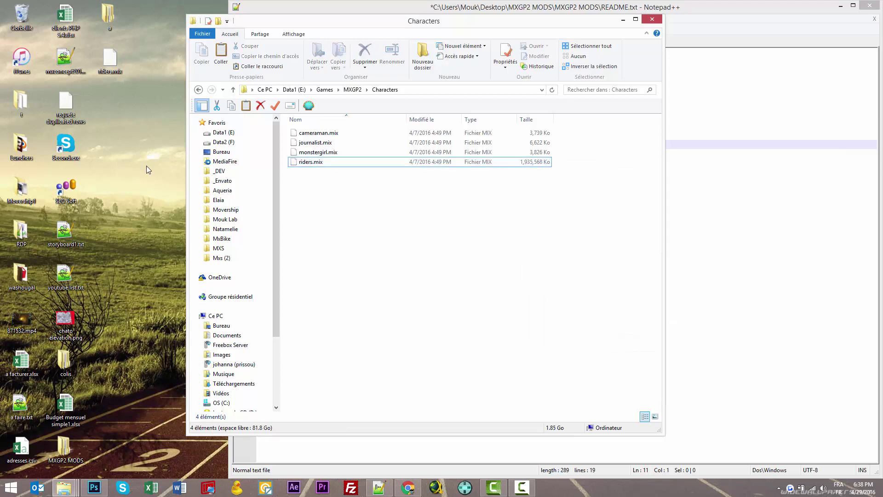
{"action": "left_click", "coordinate": [110, 59]}
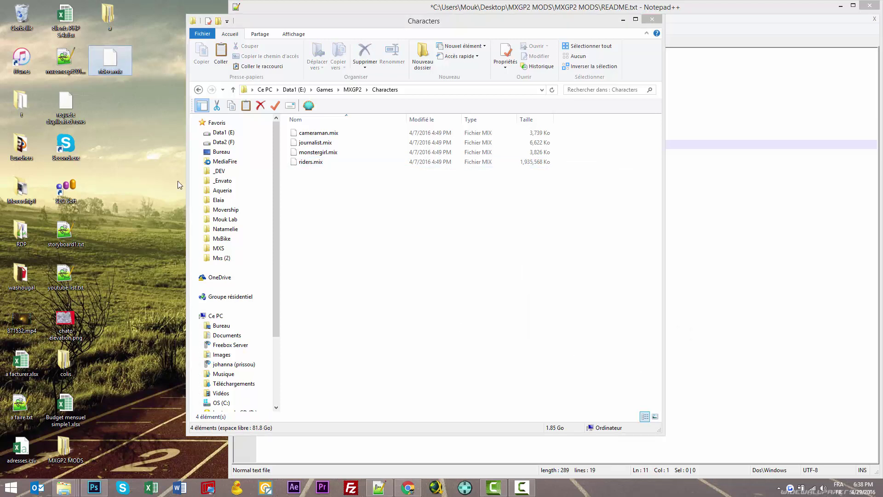
Step: Cut the desktop riders.mix and paste it into Characters, choosing Remplacer
{"action": "left_click_drag", "start_coordinate": [368, 29], "coordinate": [327, 39]}
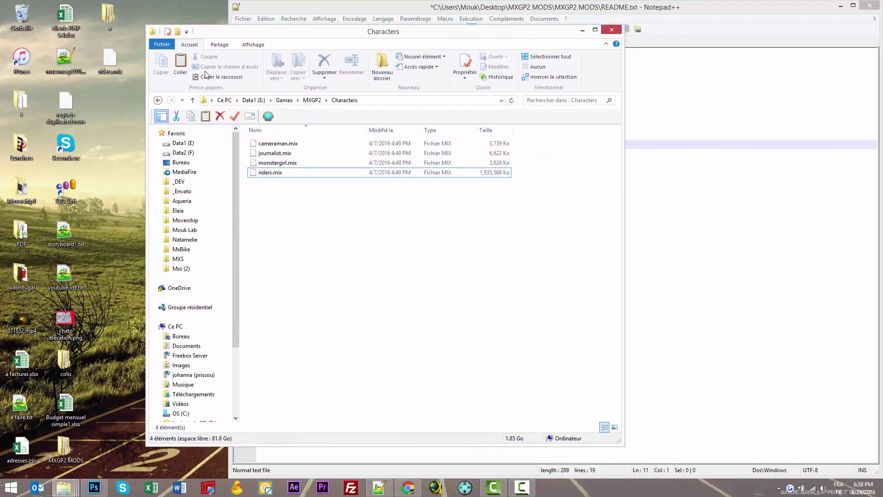
{"action": "left_click", "coordinate": [112, 60]}
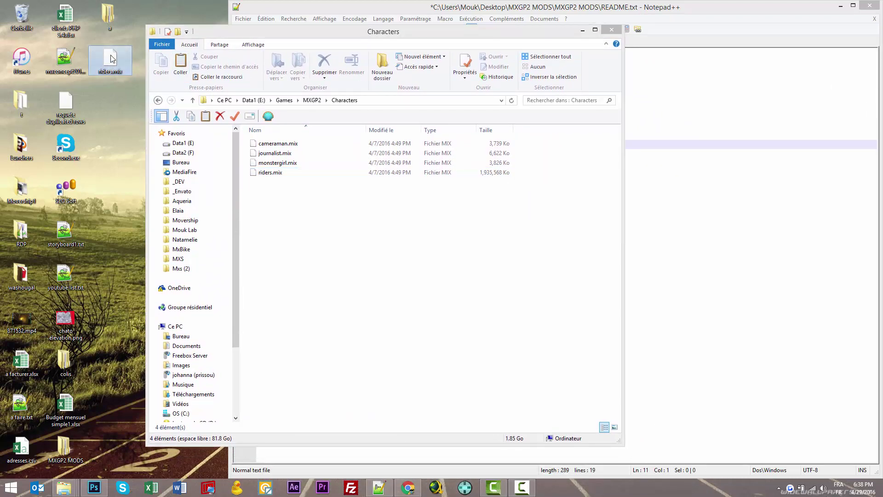
{"action": "right_click", "coordinate": [114, 51]}
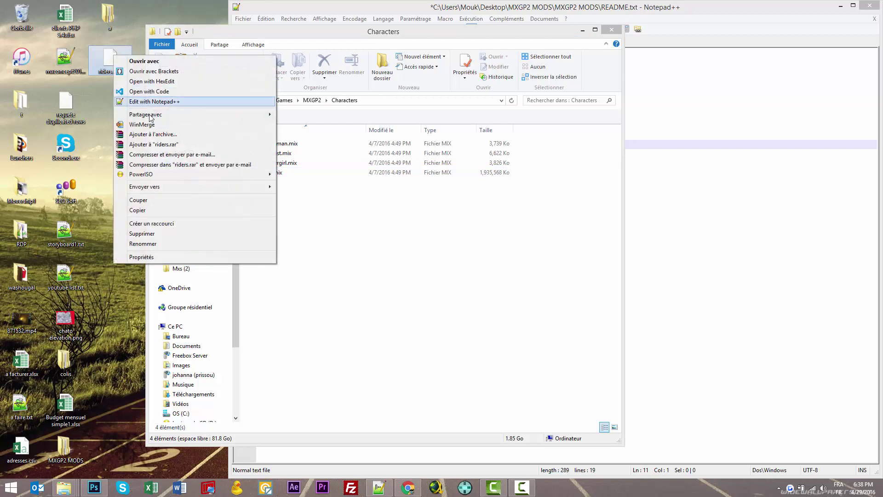
{"action": "left_click", "coordinate": [138, 200]}
{"action": "right_click", "coordinate": [332, 227]}
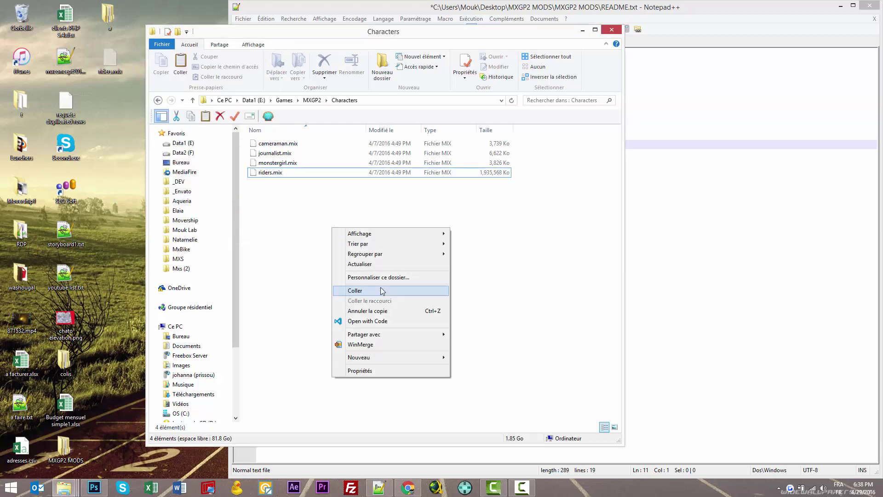
{"action": "left_click", "coordinate": [379, 286]}
{"action": "key", "text": "Return"}
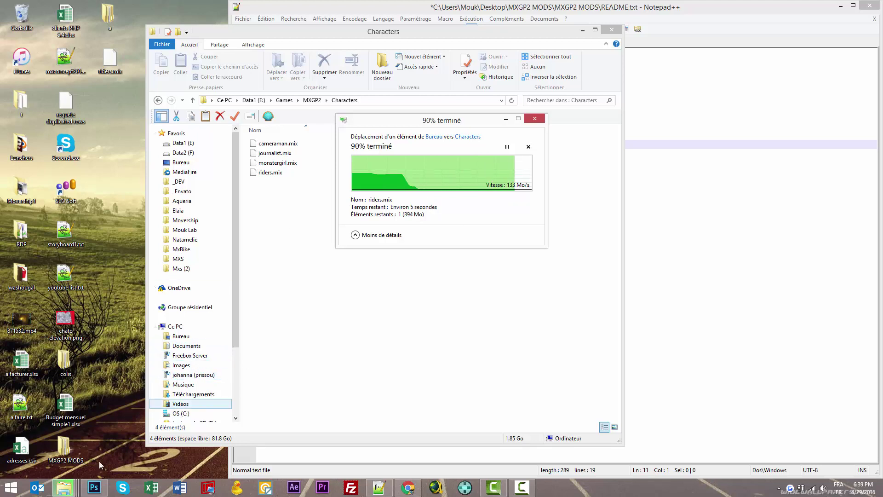
Step: Open the Lunchers shortcuts folder
{"action": "left_click", "coordinate": [86, 491]}
{"action": "left_click", "coordinate": [88, 491]}
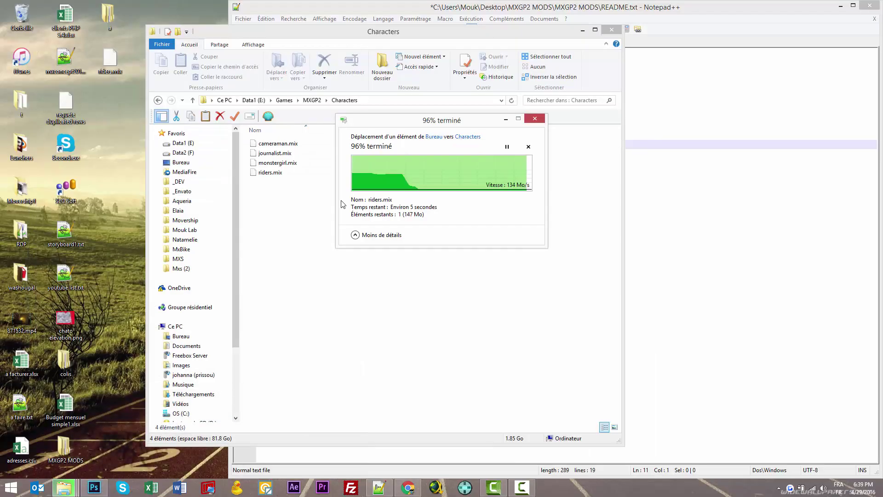
{"action": "double_click", "coordinate": [21, 146]}
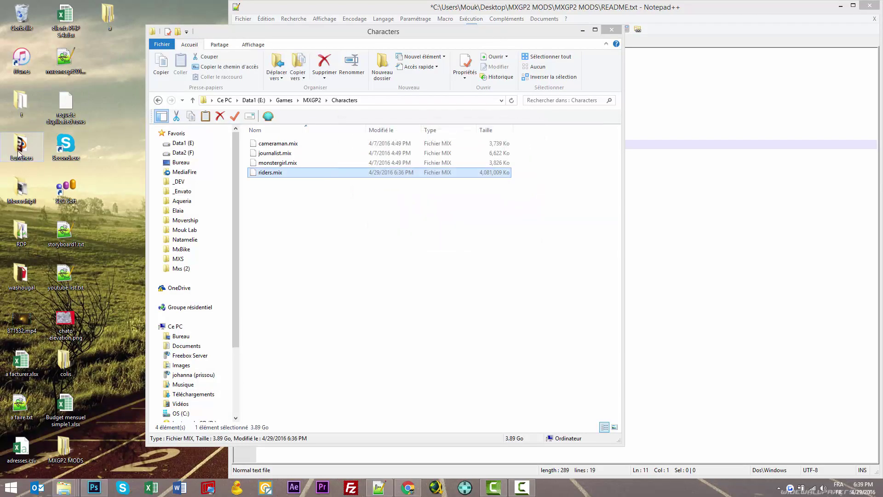
Step: Launch MXGP2 from its shortcut in the Lunchers folder, review Paramètres vidéo, and start with JOUER
{"action": "left_click_drag", "start_coordinate": [299, 43], "coordinate": [239, 28]}
{"action": "left_click", "coordinate": [233, 295]}
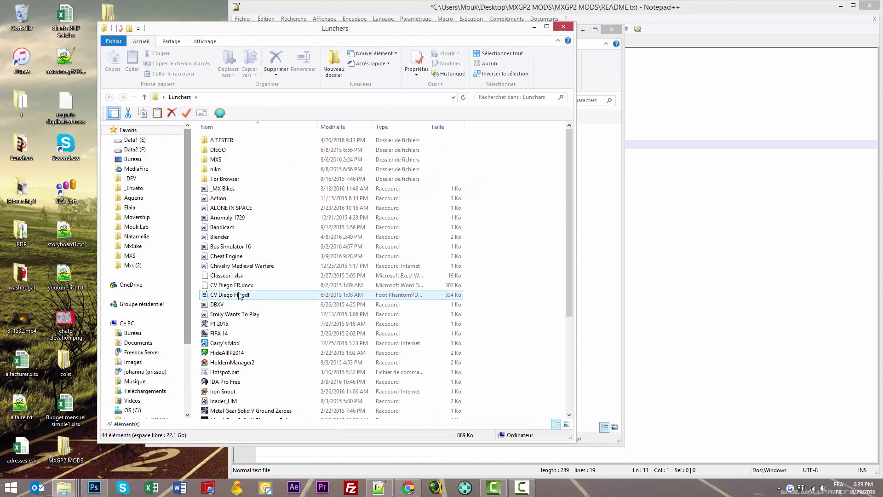
{"action": "scroll", "coordinate": [231, 367], "scroll_direction": "down", "scroll_amount": 5}
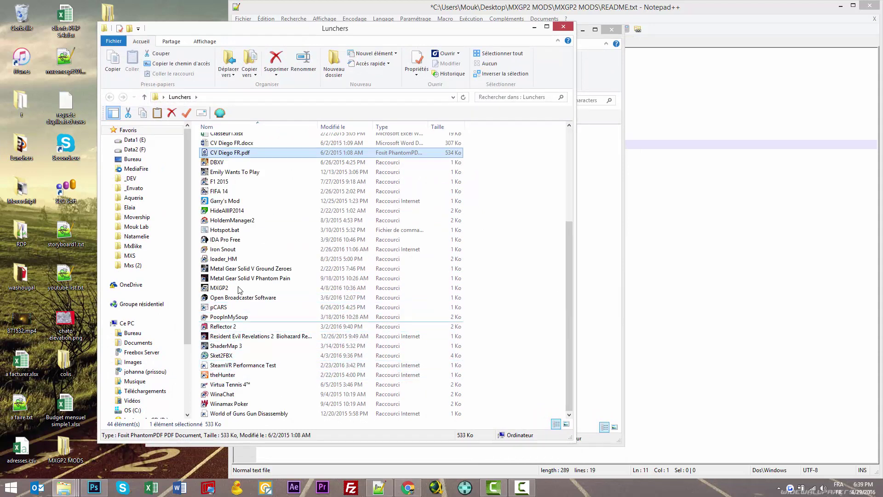
{"action": "double_click", "coordinate": [220, 288]}
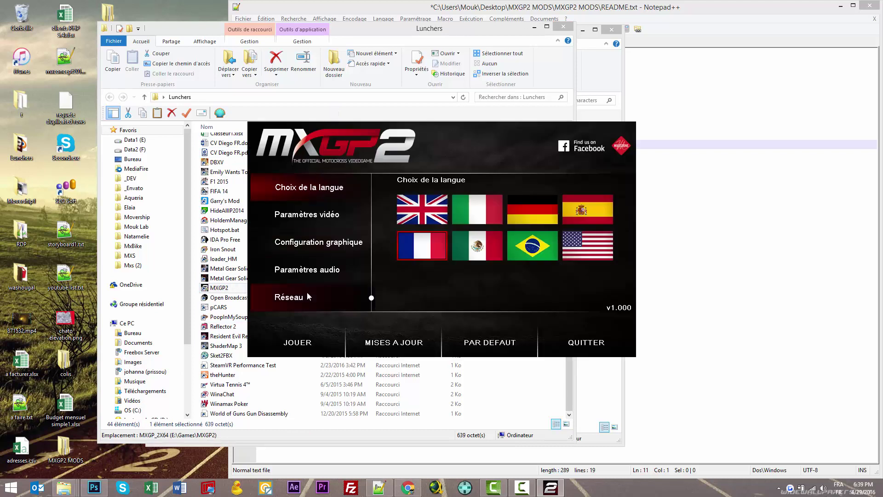
{"action": "left_click", "coordinate": [299, 214]}
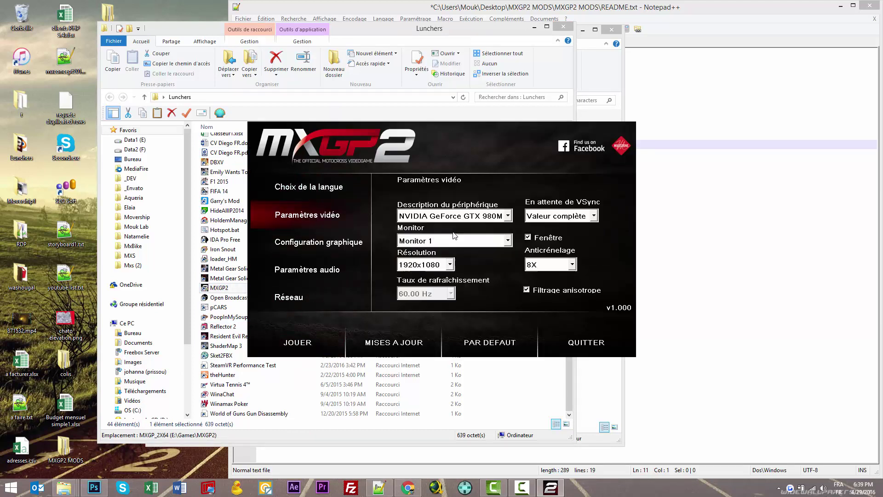
{"action": "left_click", "coordinate": [304, 345]}
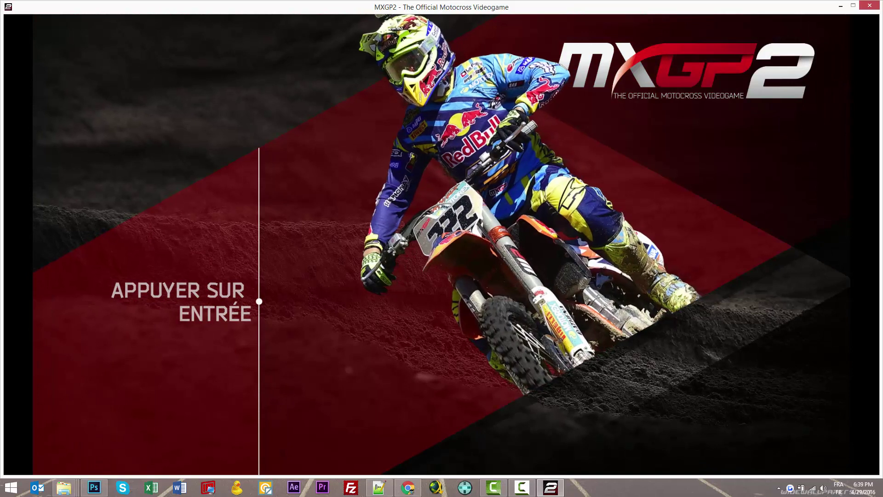
Step: Get past the title screen and go through SOLO > CIRCUIT D'ESSAI to the PILOTE choice
{"action": "key", "text": "Return"}
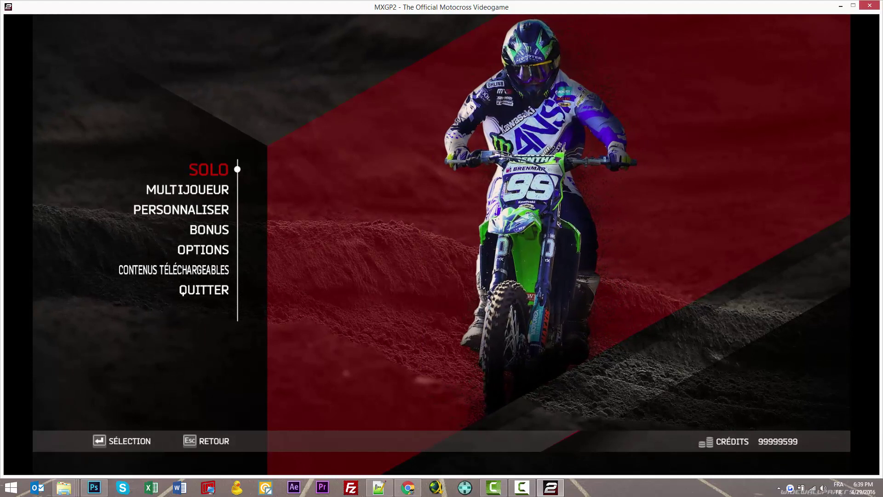
{"action": "key", "text": "Down"}
{"action": "key", "text": "Down"}
{"action": "key", "text": "Up"}
{"action": "key", "text": "Up"}
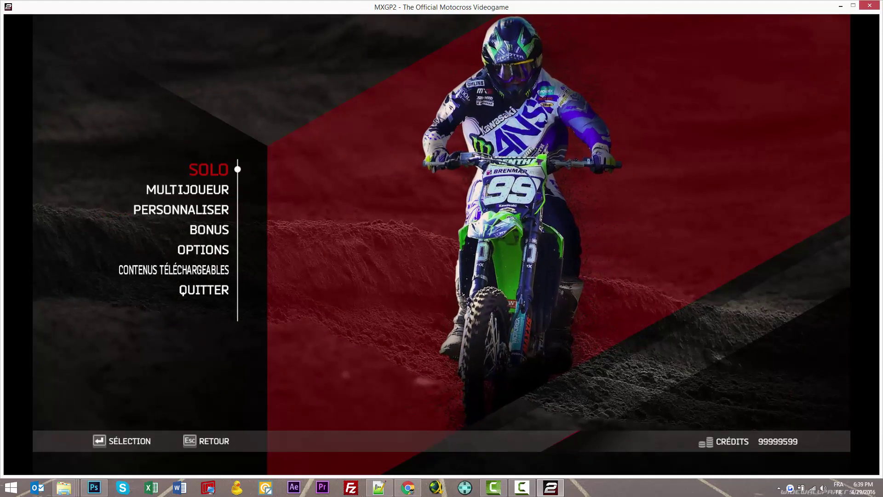
{"action": "key", "text": "Return"}
{"action": "key", "text": "Down"}
{"action": "key", "text": "Down"}
{"action": "key", "text": "Down"}
{"action": "key", "text": "Down"}
{"action": "key", "text": "Down"}
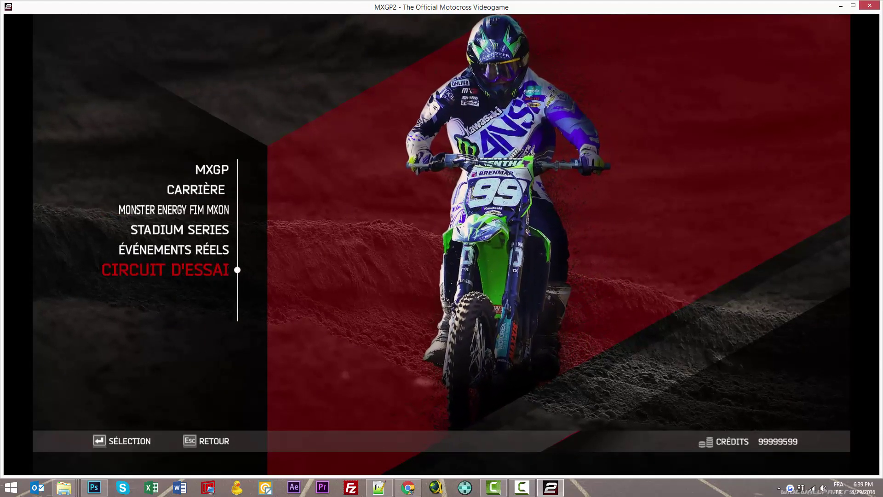
{"action": "key", "text": "Return"}
{"action": "key", "text": "Down"}
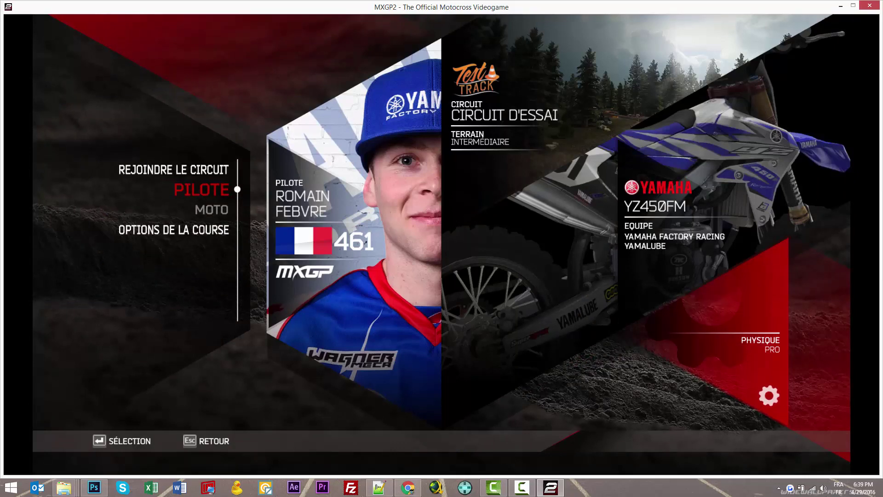
{"action": "key", "text": "Return"}
Step: Choose official riders in the MXGP class and browse to the Red Bull KTM rider Tommy Searle
{"action": "key", "text": "Return"}
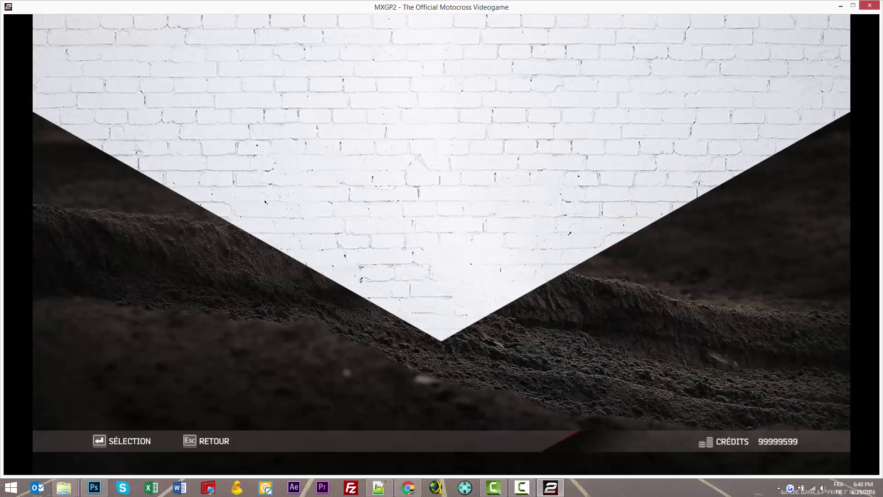
{"action": "key", "text": "Return"}
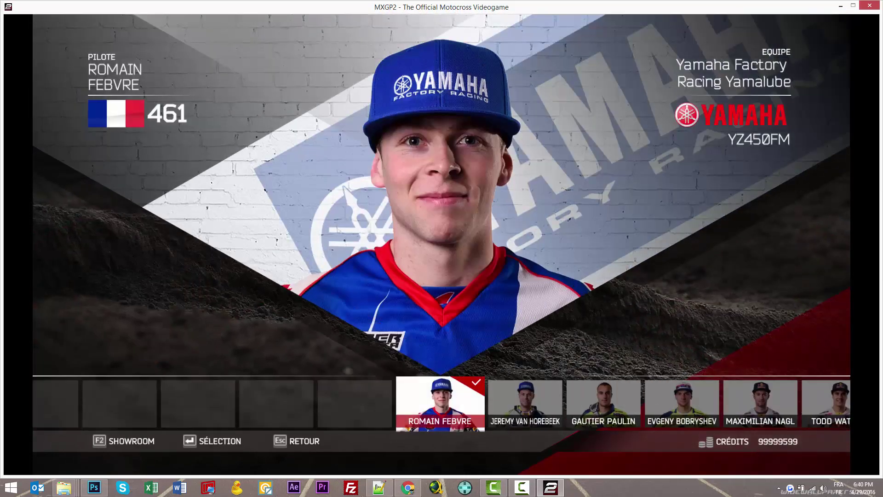
{"action": "key", "text": "Right"}
{"action": "key", "text": "Right"}
{"action": "key", "text": "Right"}
{"action": "key", "text": "Right"}
{"action": "key", "text": "Right"}
{"action": "key", "text": "Right"}
{"action": "key", "text": "Right"}
{"action": "key", "text": "Right"}
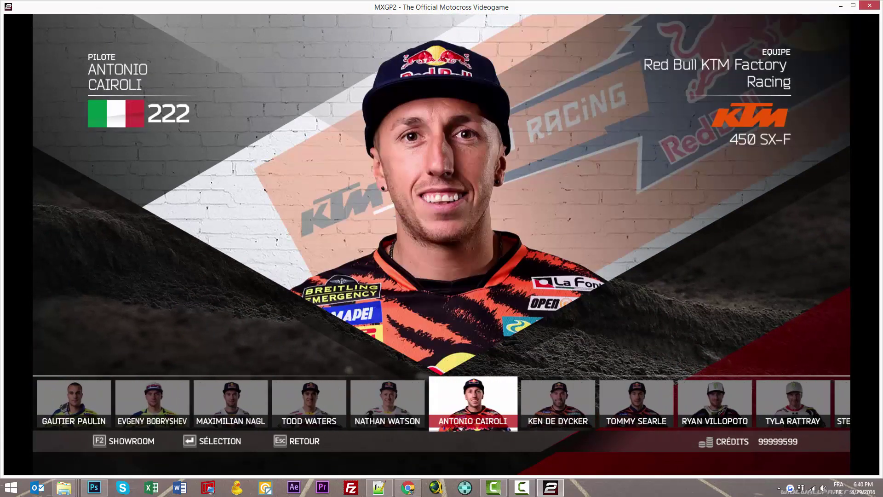
{"action": "key", "text": "Right"}
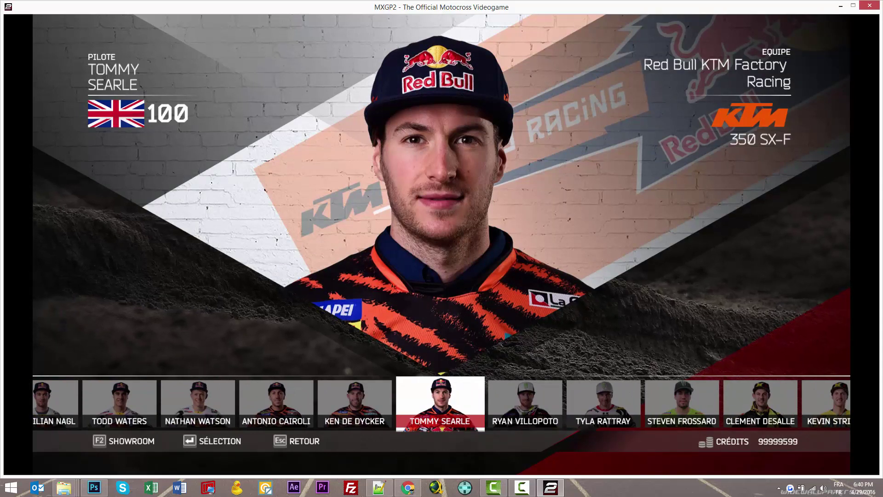
Step: Inspect rider 100's modded blue suit in the showroom, then confirm a neighbouring rider
{"action": "key", "text": "Return"}
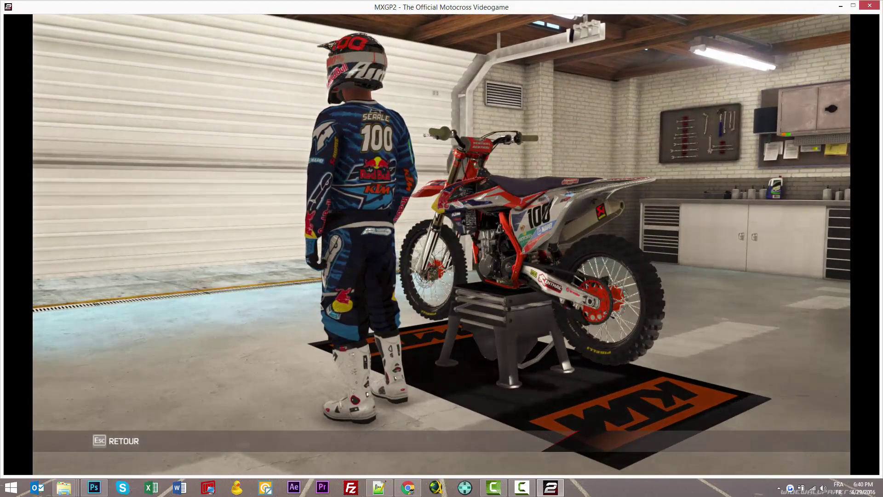
{"action": "key", "text": "Escape"}
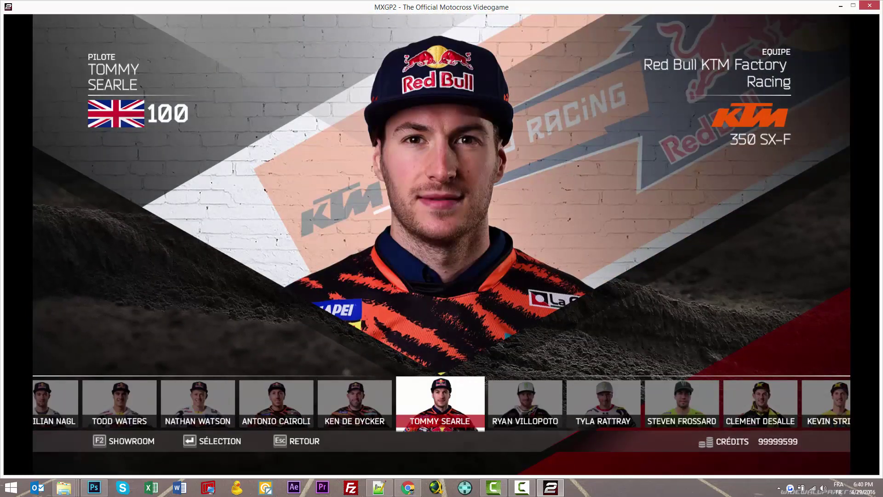
{"action": "key", "text": "Left"}
{"action": "key", "text": "Return"}
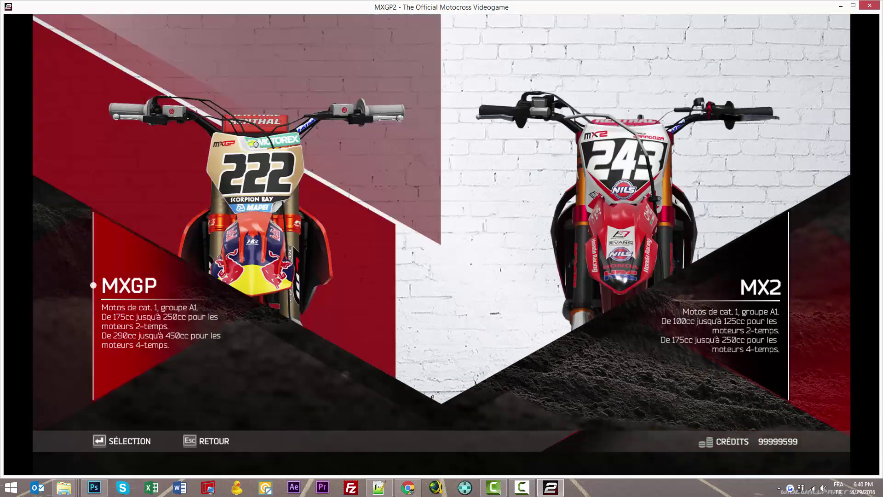